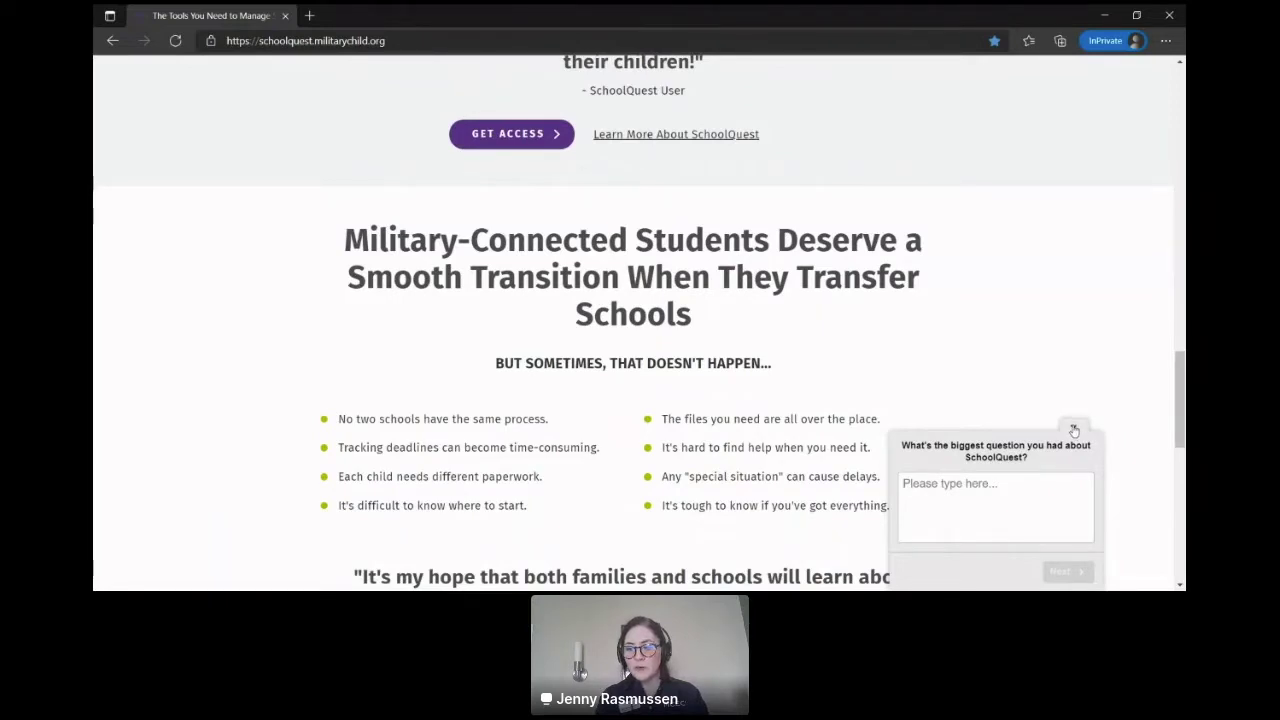
Step: Dismiss the feedback survey popup and open the GET ACCESS account registration page
click(1074, 430)
drag(880, 419, 338, 419)
drag(1178, 385, 1178, 283)
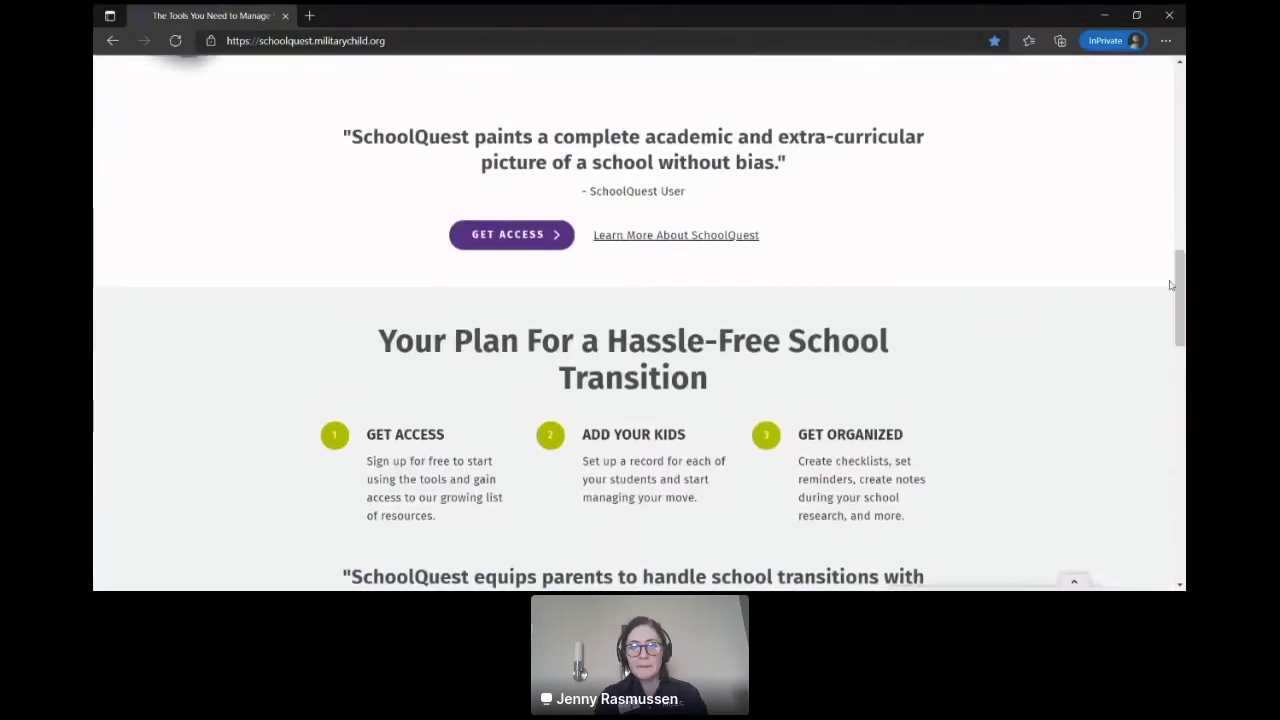
click(527, 242)
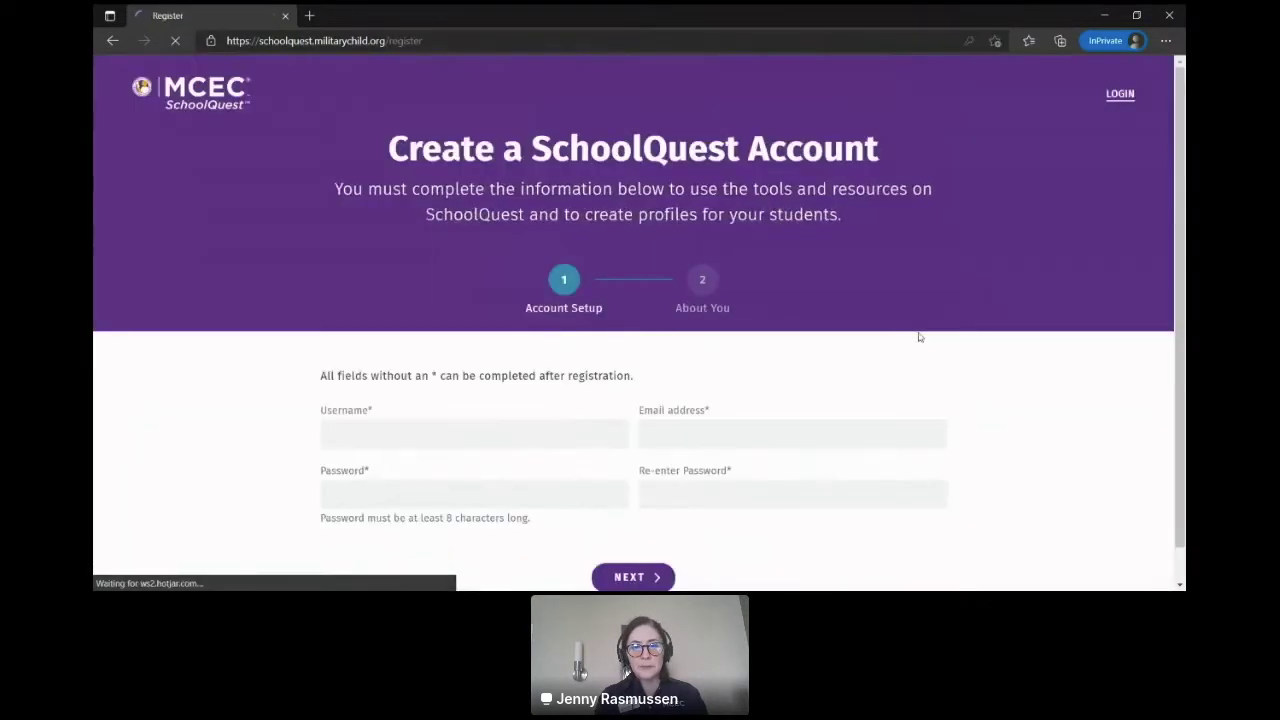
scroll(470, 400, down, 1)
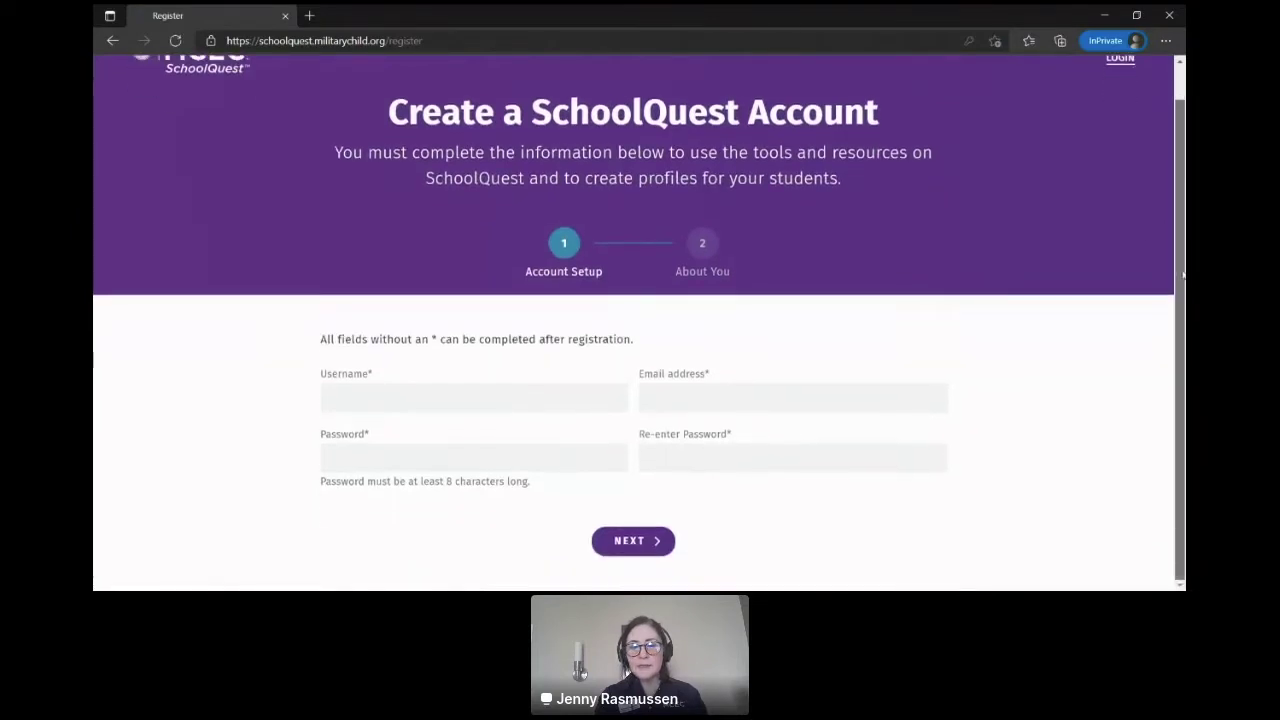
Step: Enter a username, email address and matching passwords, then advance to the About You step
click(465, 393)
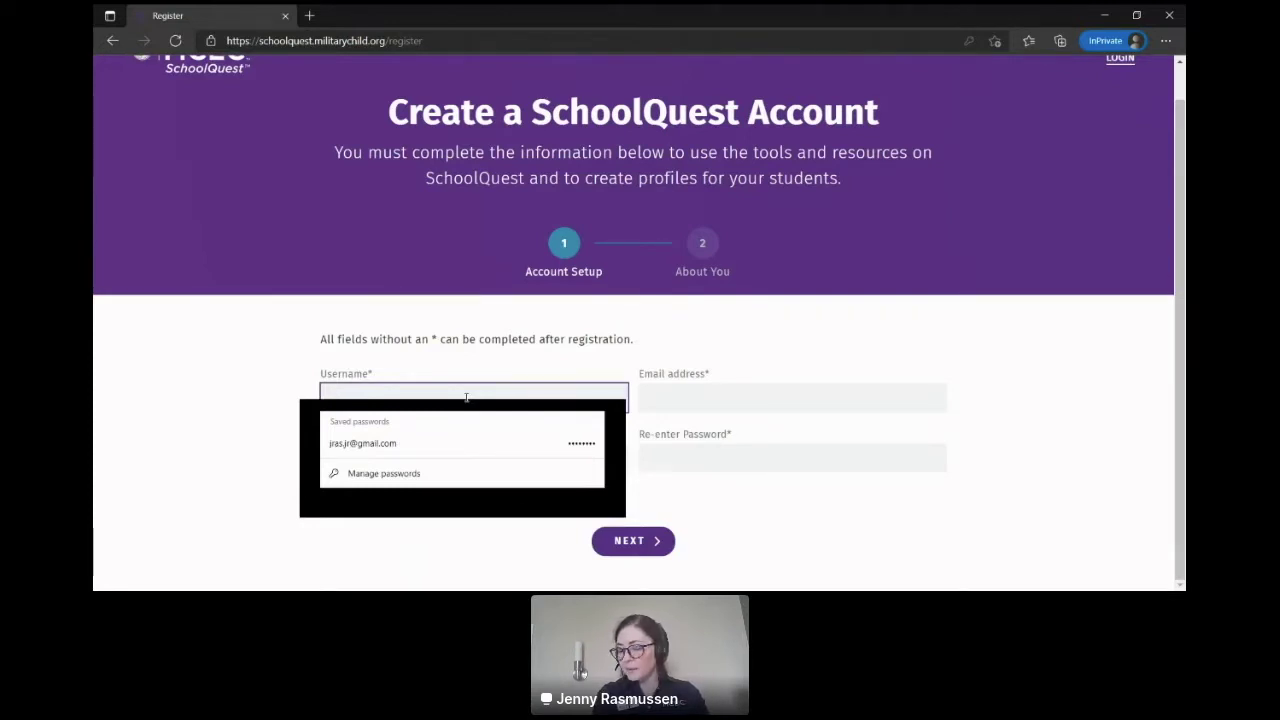
text(Aunt)
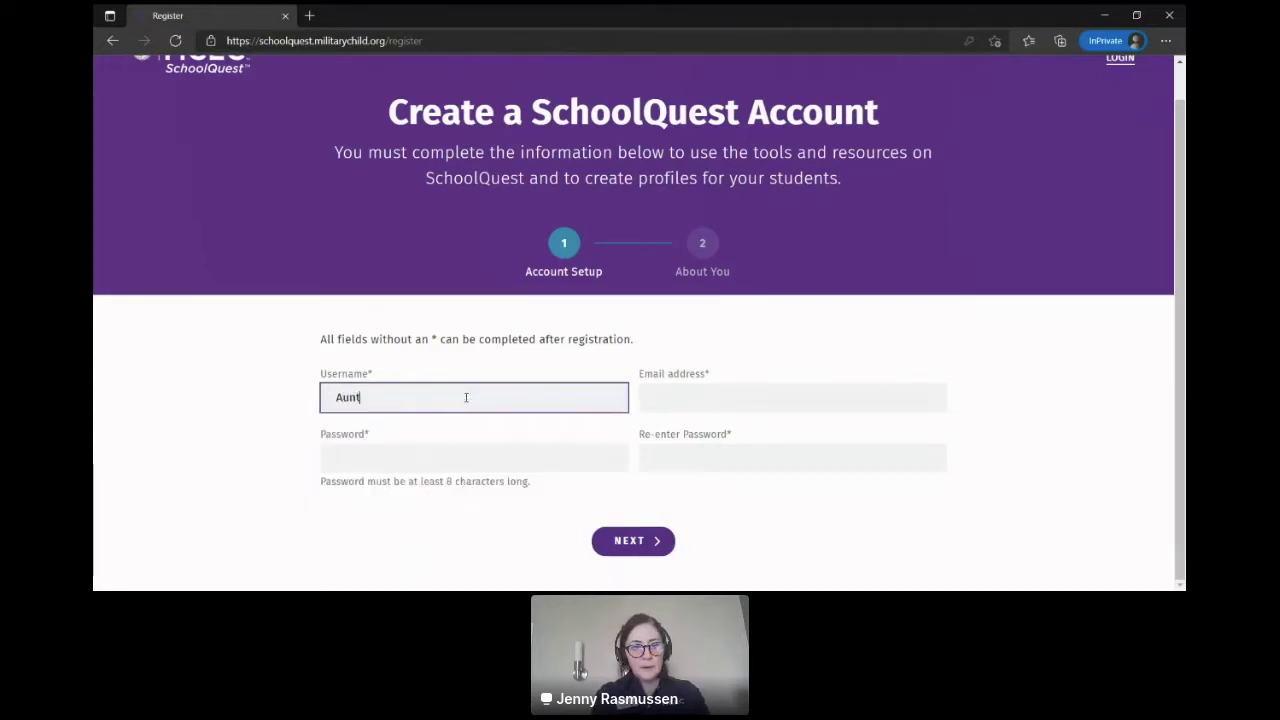
text(Peggy)
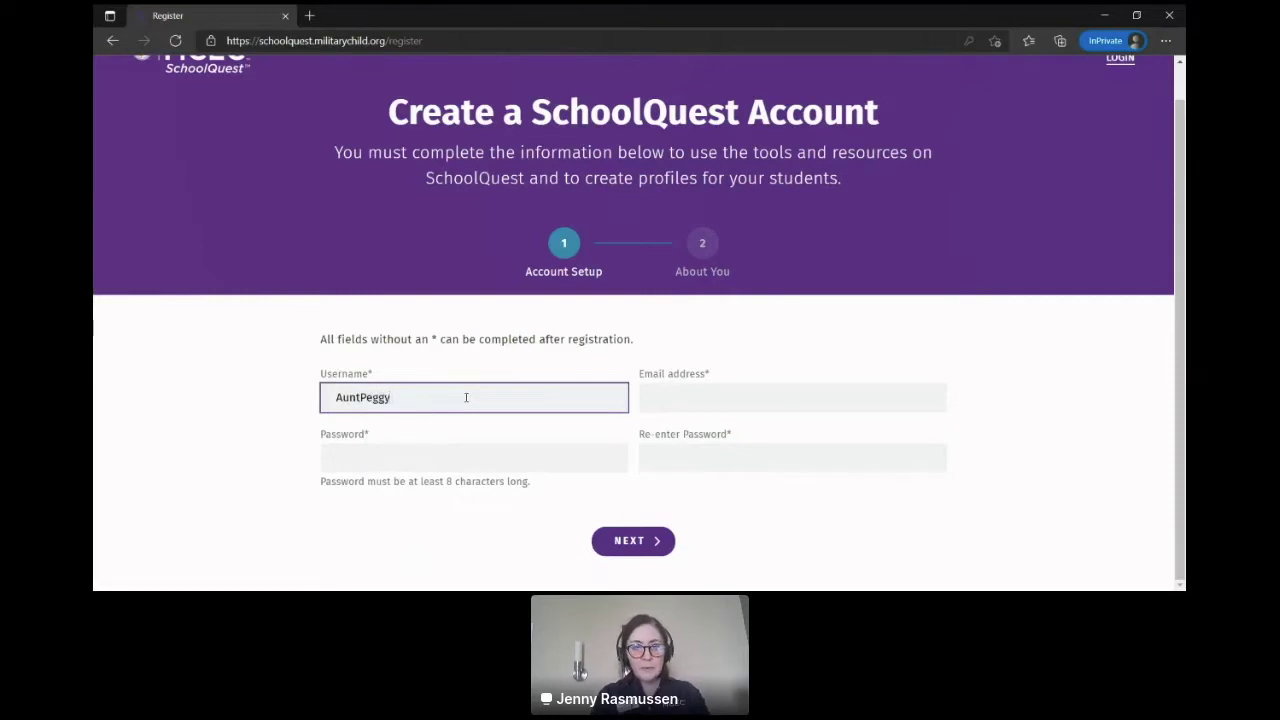
click(718, 402)
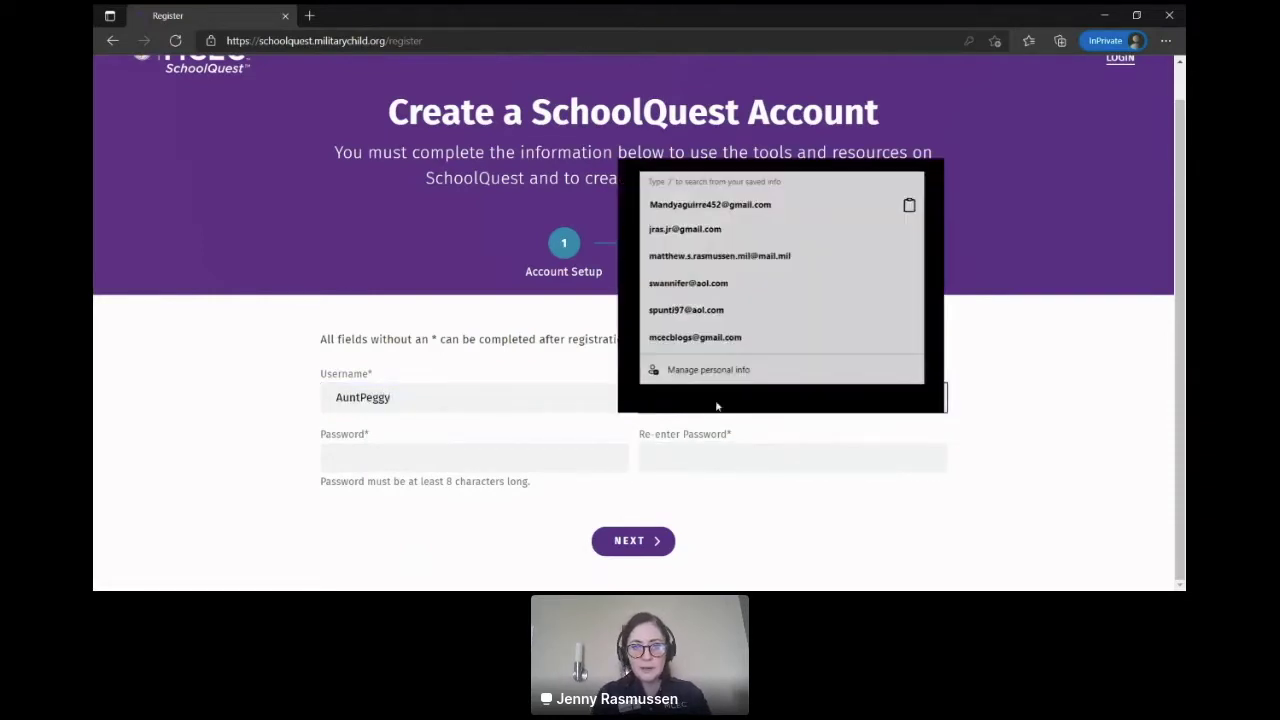
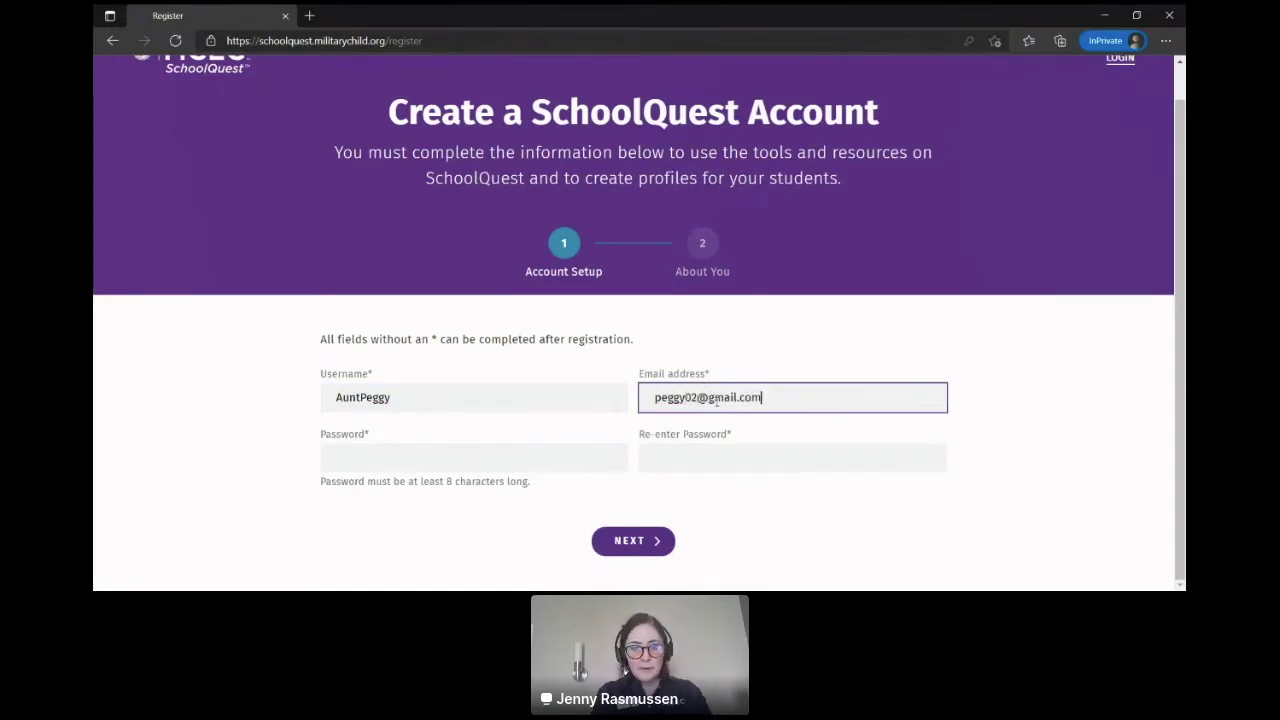
key(Tab)
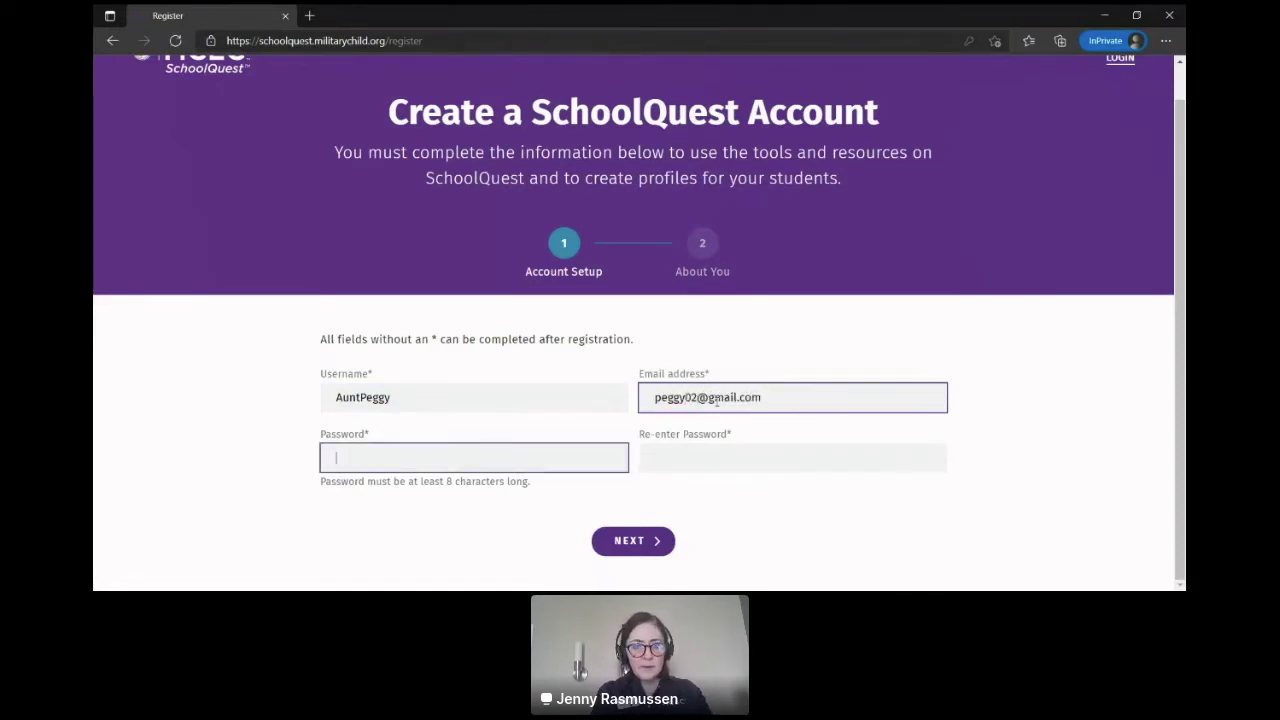
text(•••••••••)
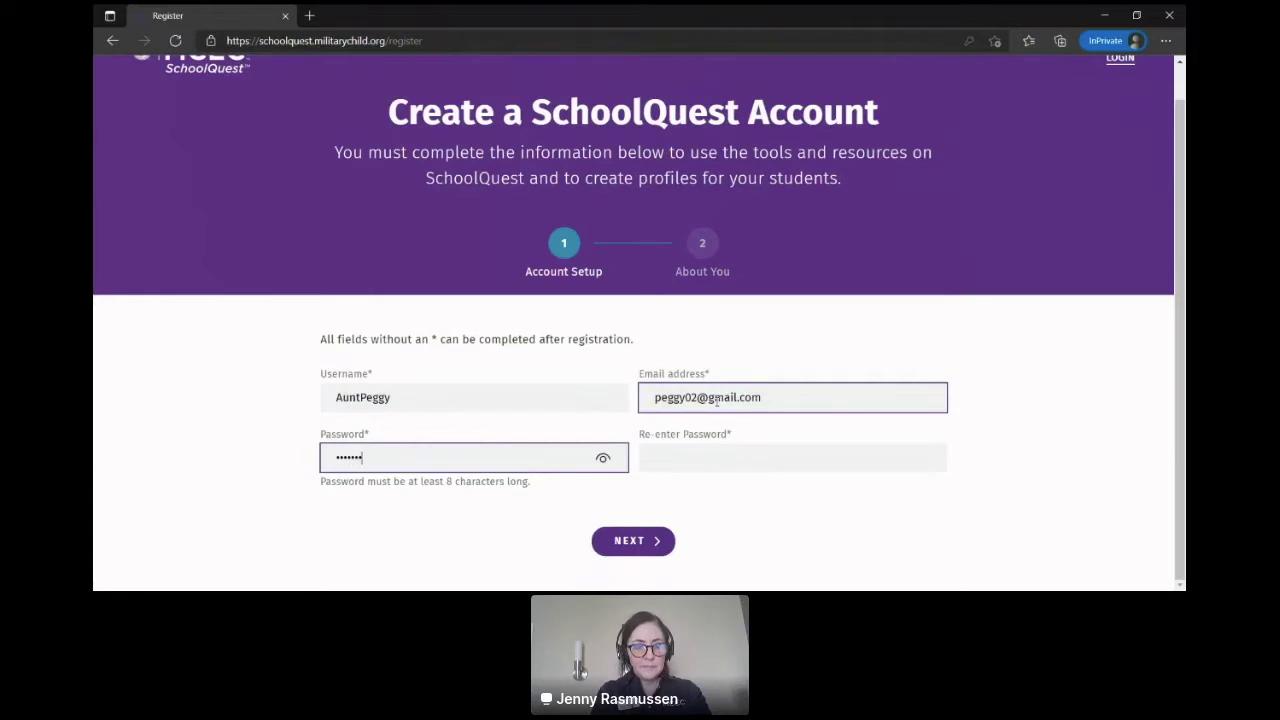
key(Tab)
text(••••••••••••)
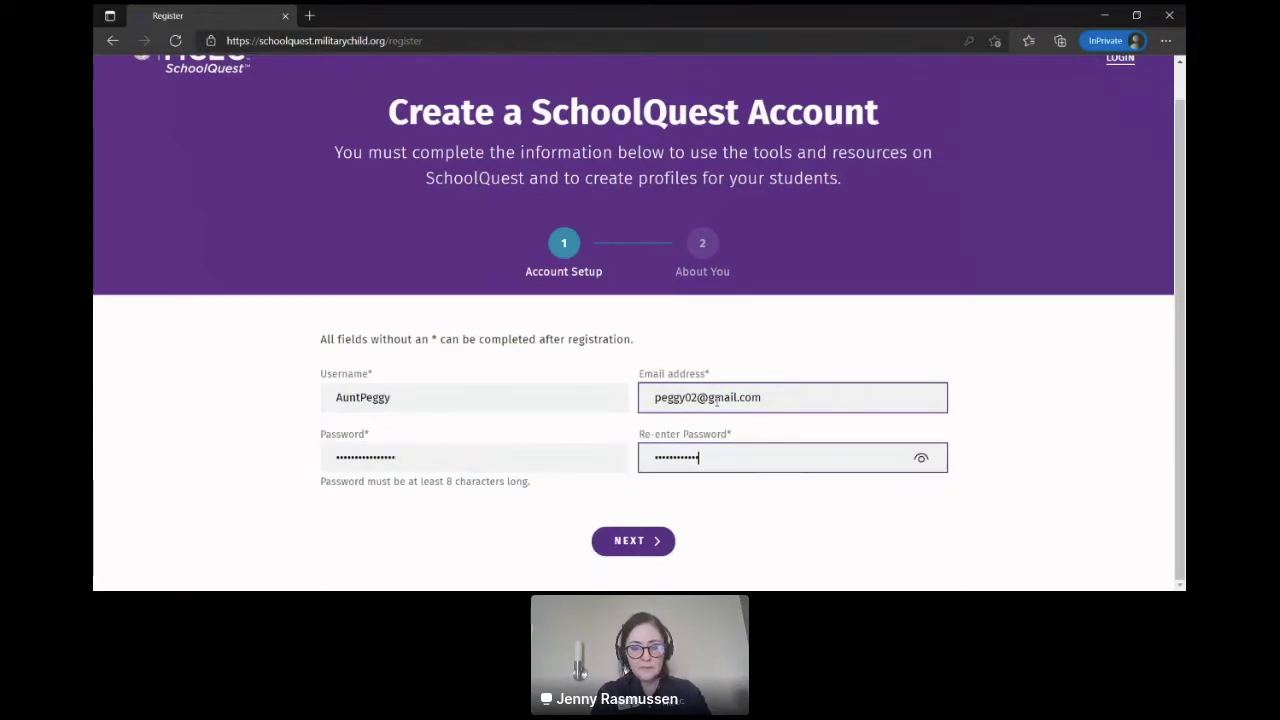
text(••)
key(Tab)
key(Return)
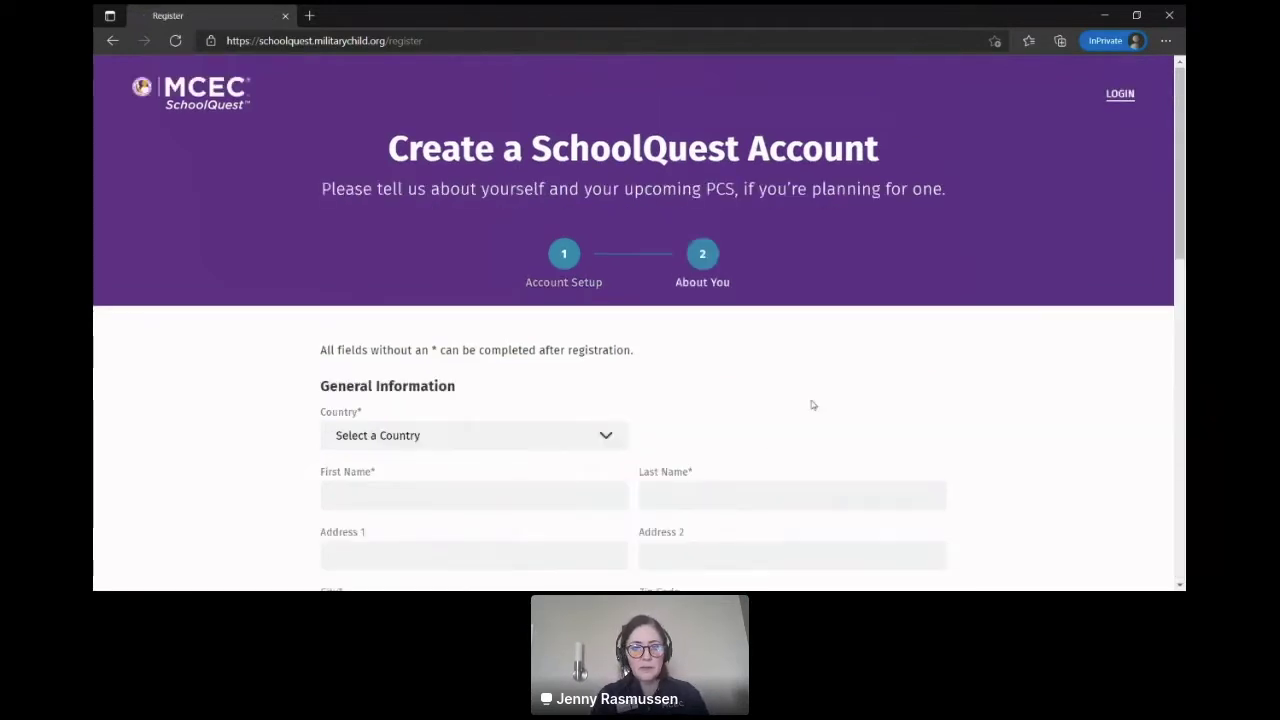
Step: Set the Country to United States of America
drag(1177, 228, 1183, 287)
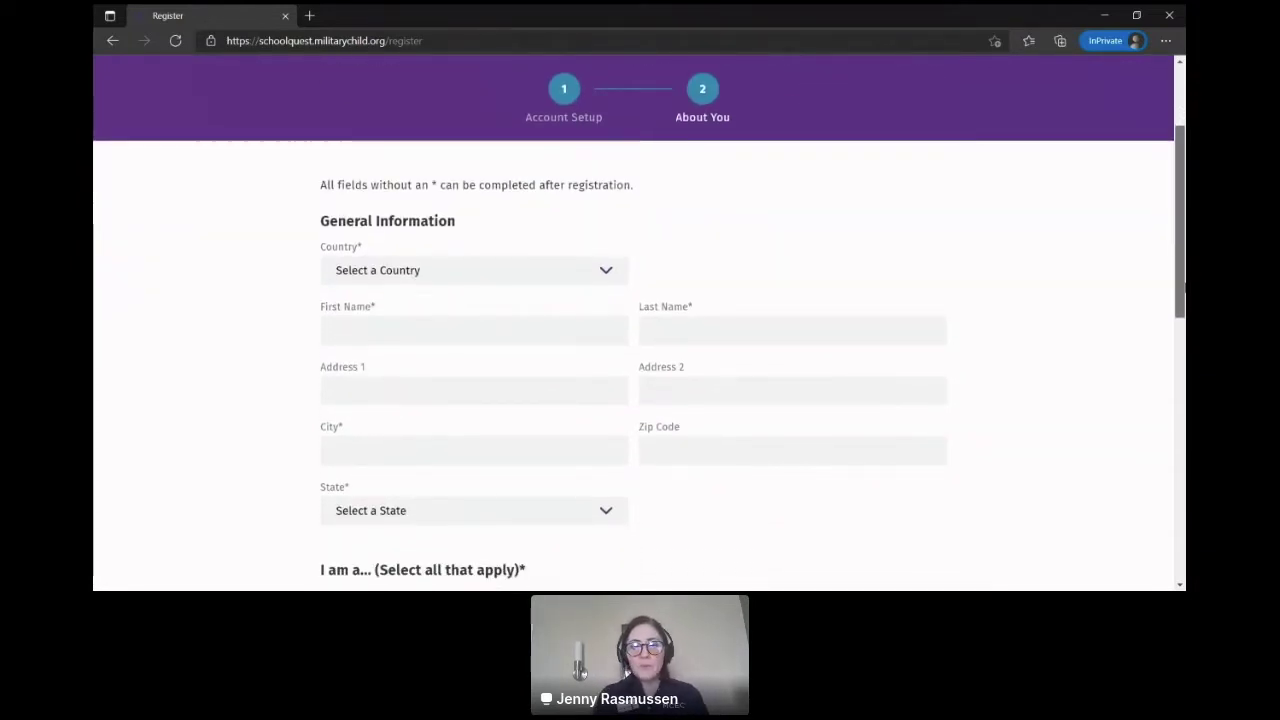
drag(1183, 287, 1183, 292)
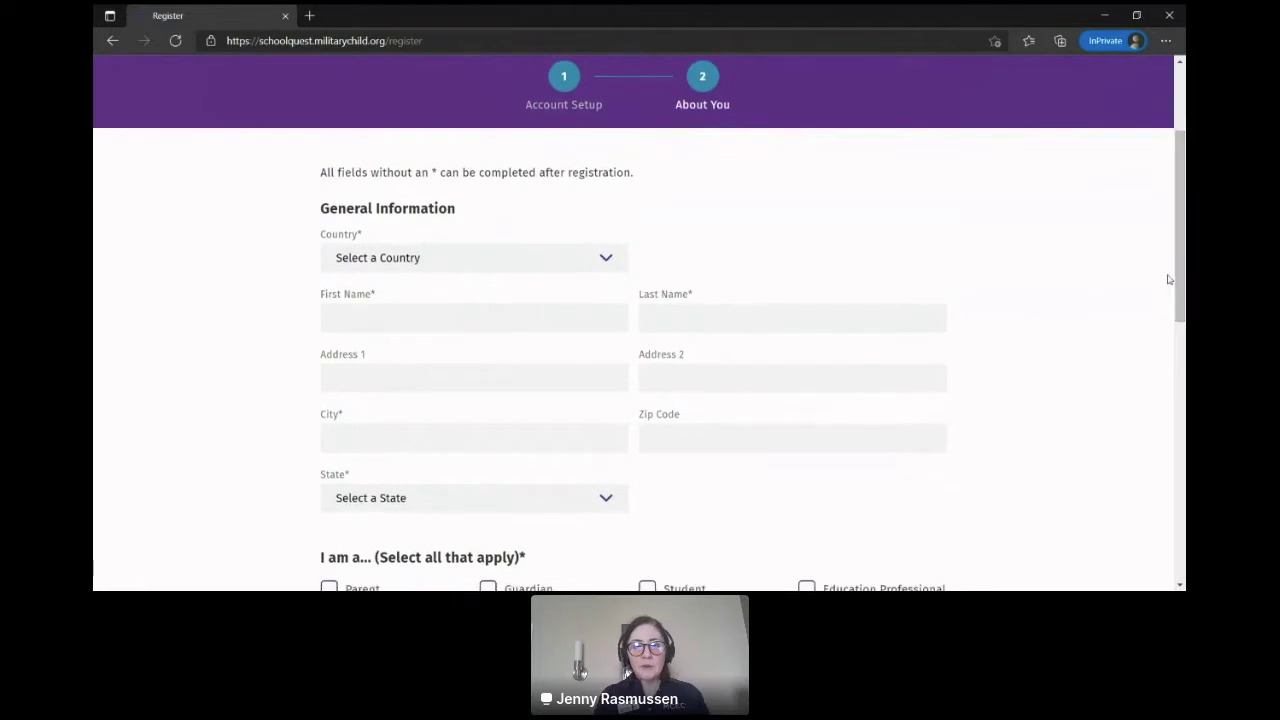
drag(1183, 292, 1183, 366)
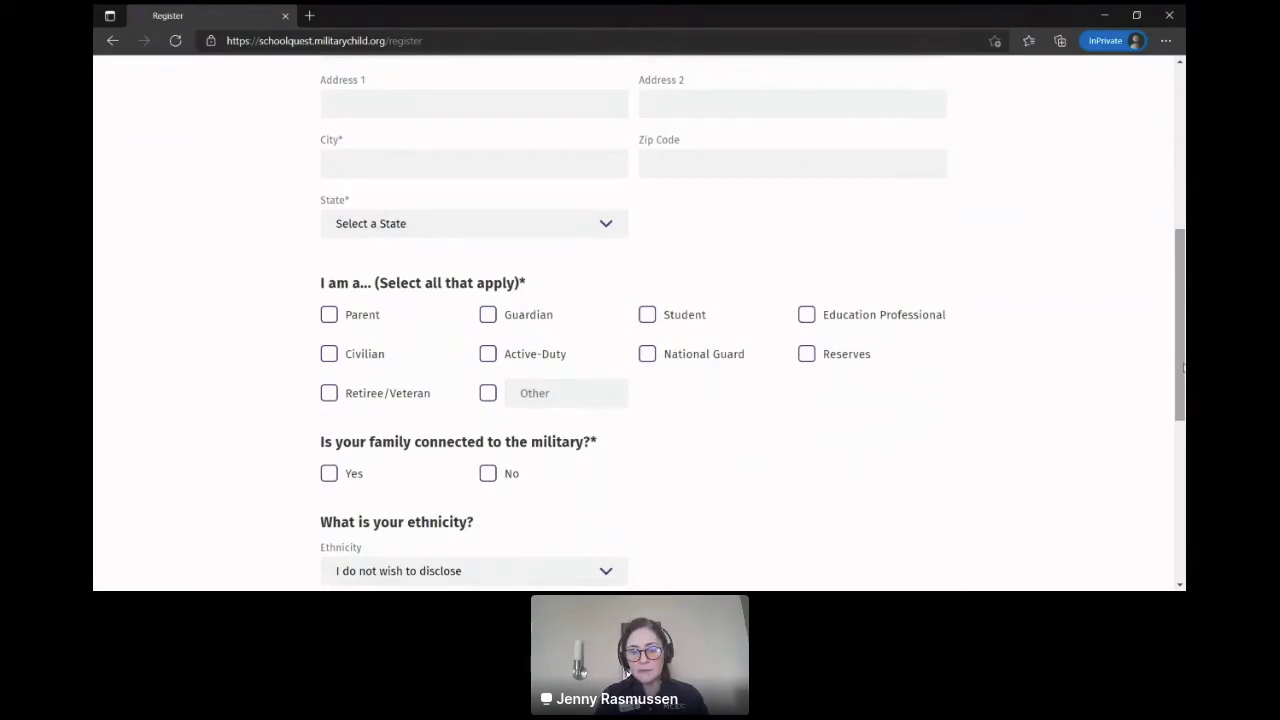
drag(1183, 368, 1183, 295)
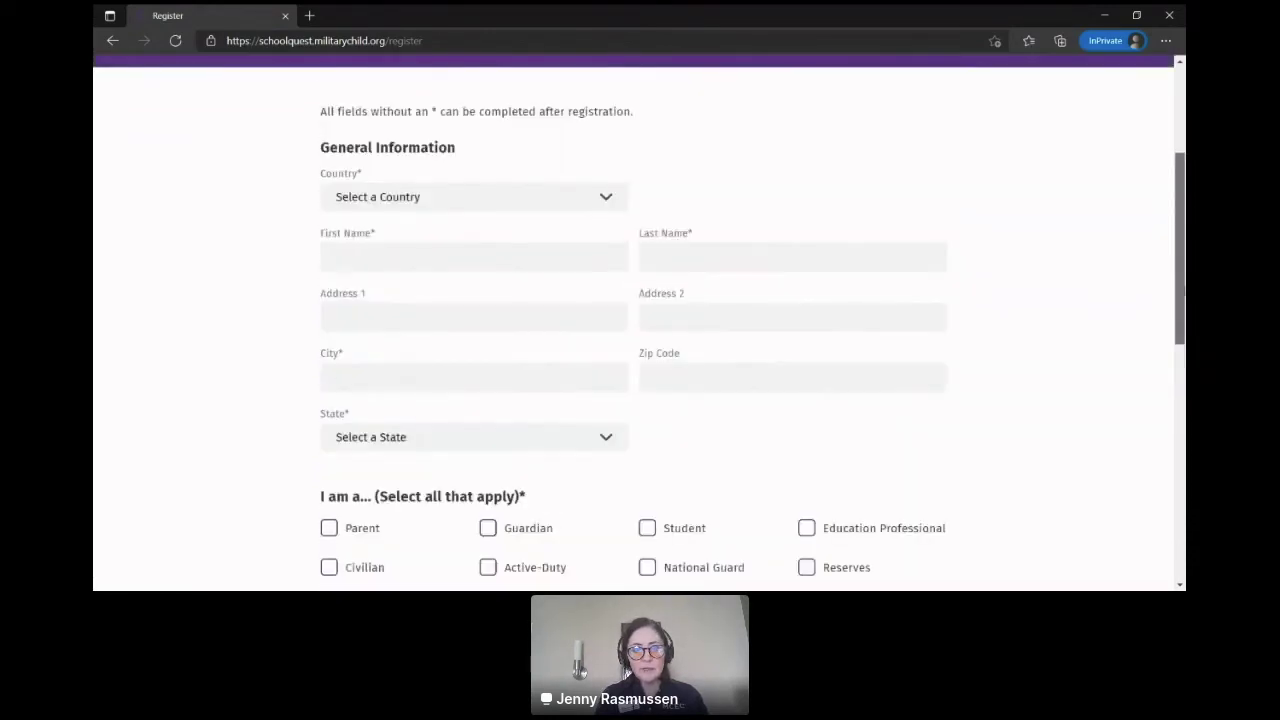
click(708, 305)
click(620, 193)
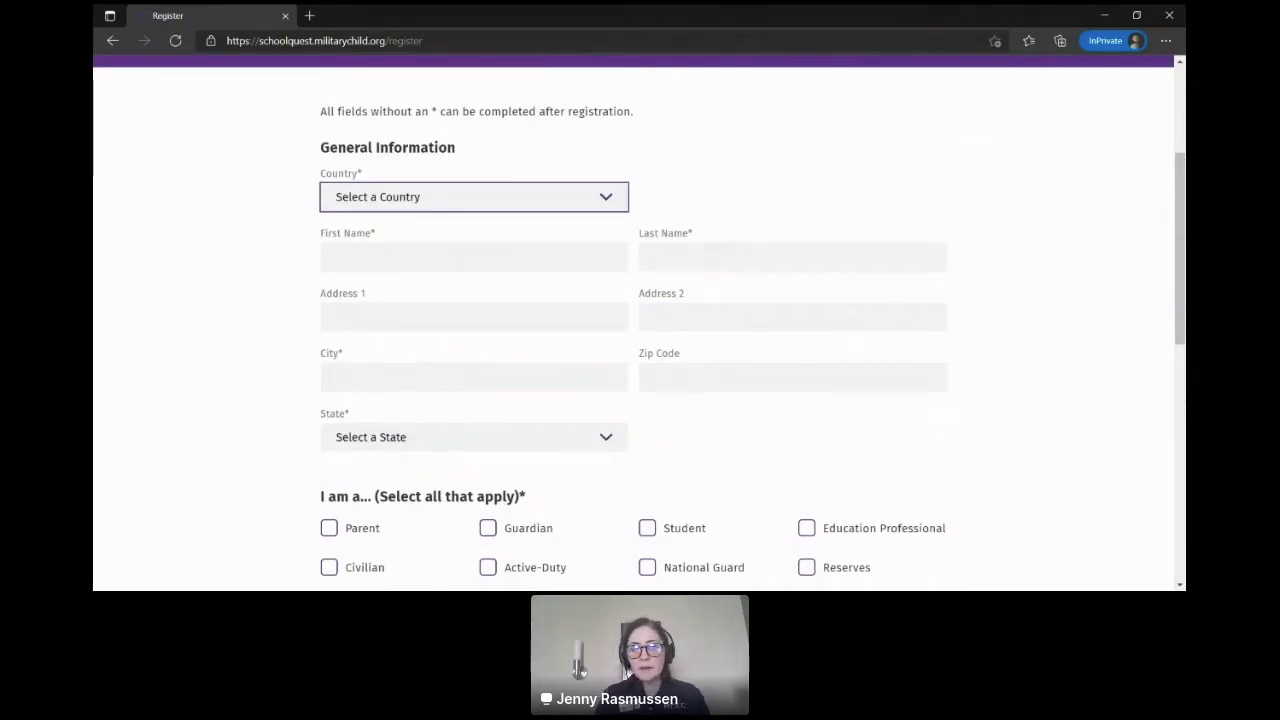
key(Down)
Step: Fill in the account holder's first and last name
click(544, 264)
click(544, 263)
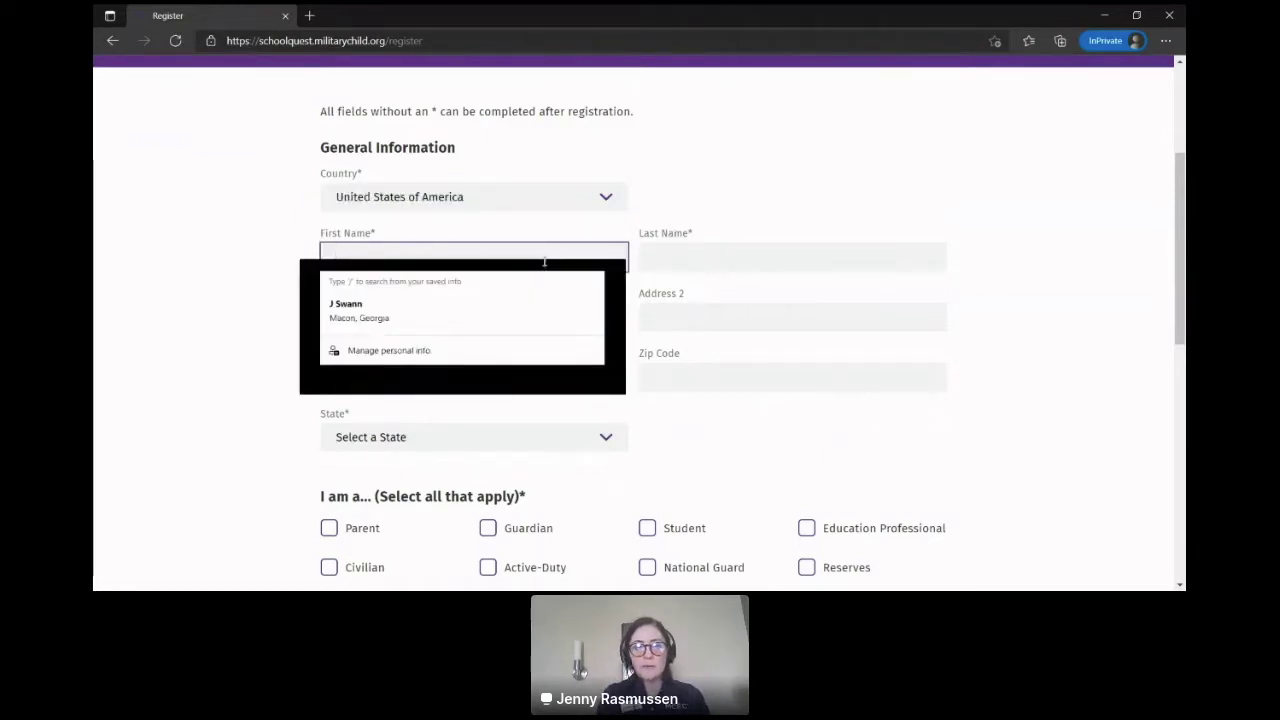
text(J)
key(Tab)
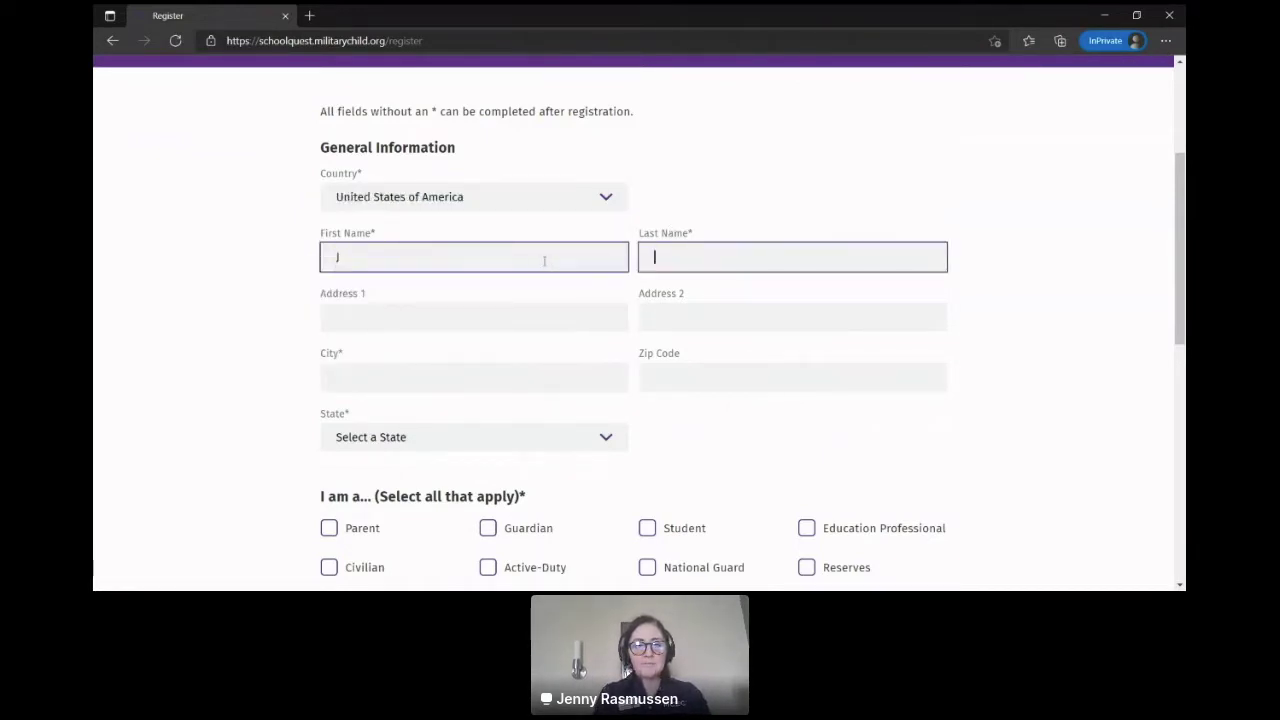
text(Peggy)
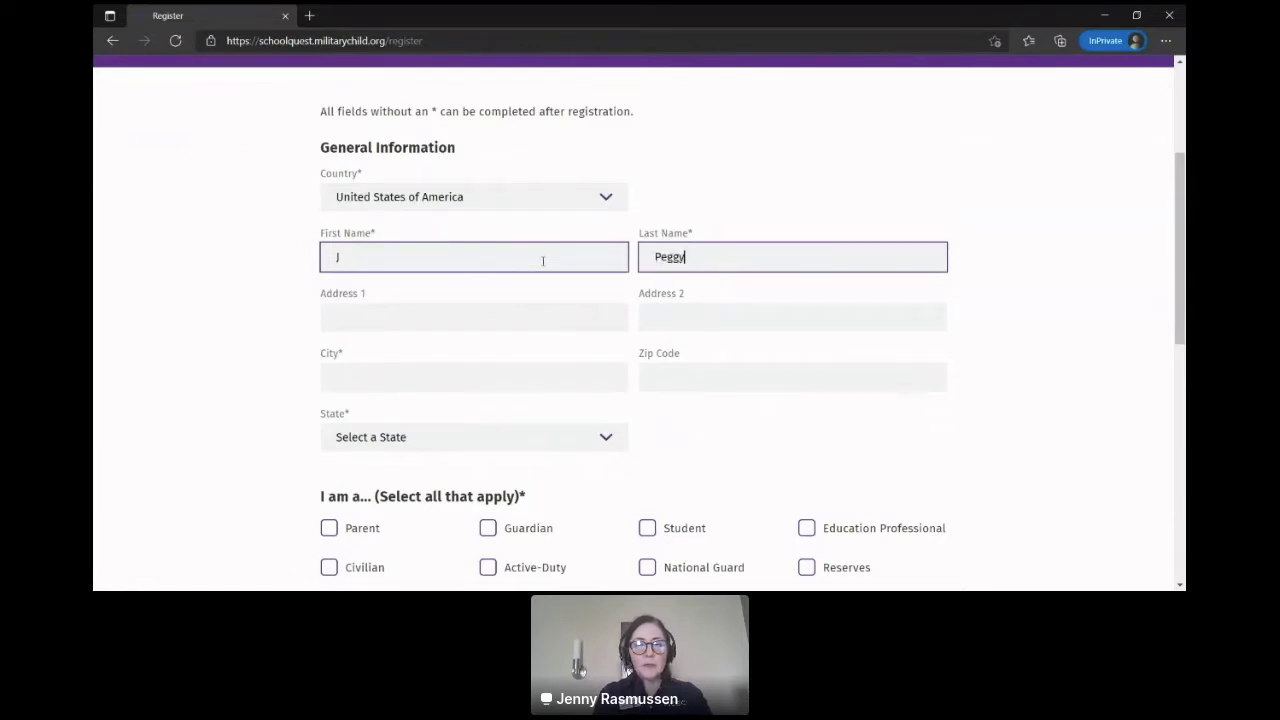
key(Tab)
key(Tab)
key(Tab)
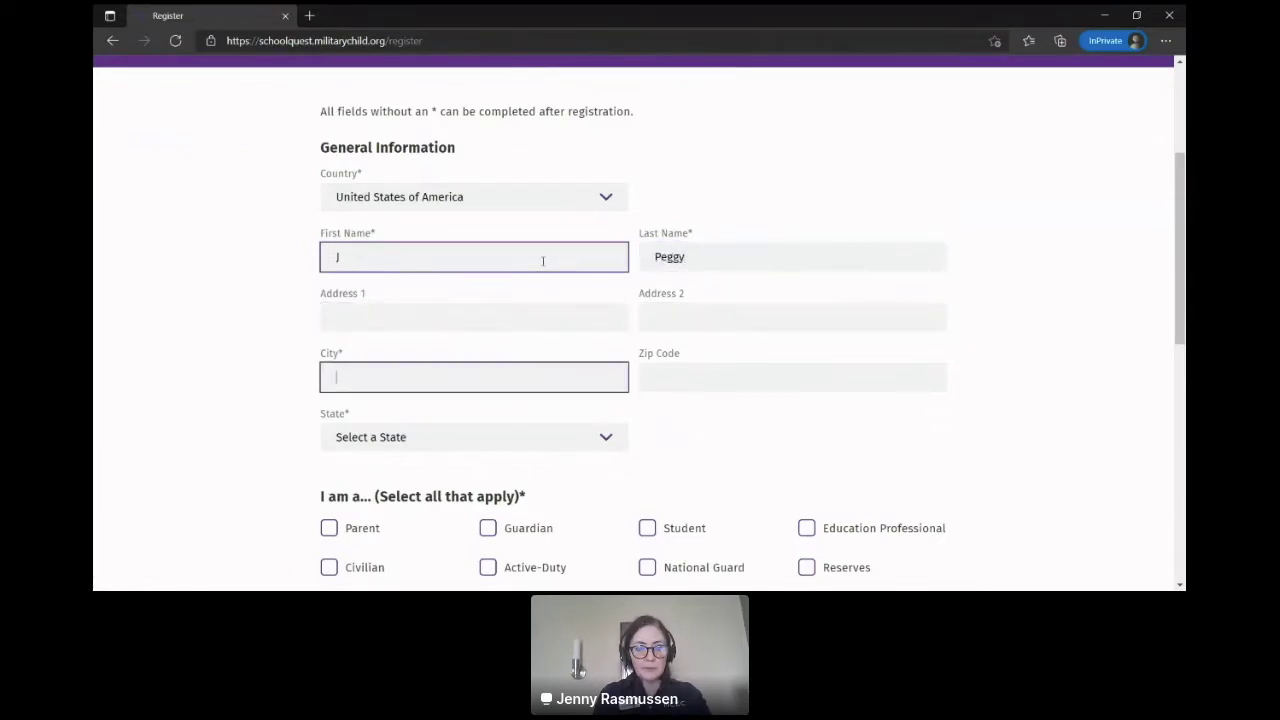
Step: Enter Lubbock as the city and select the state from its dropdown
text(Texas)
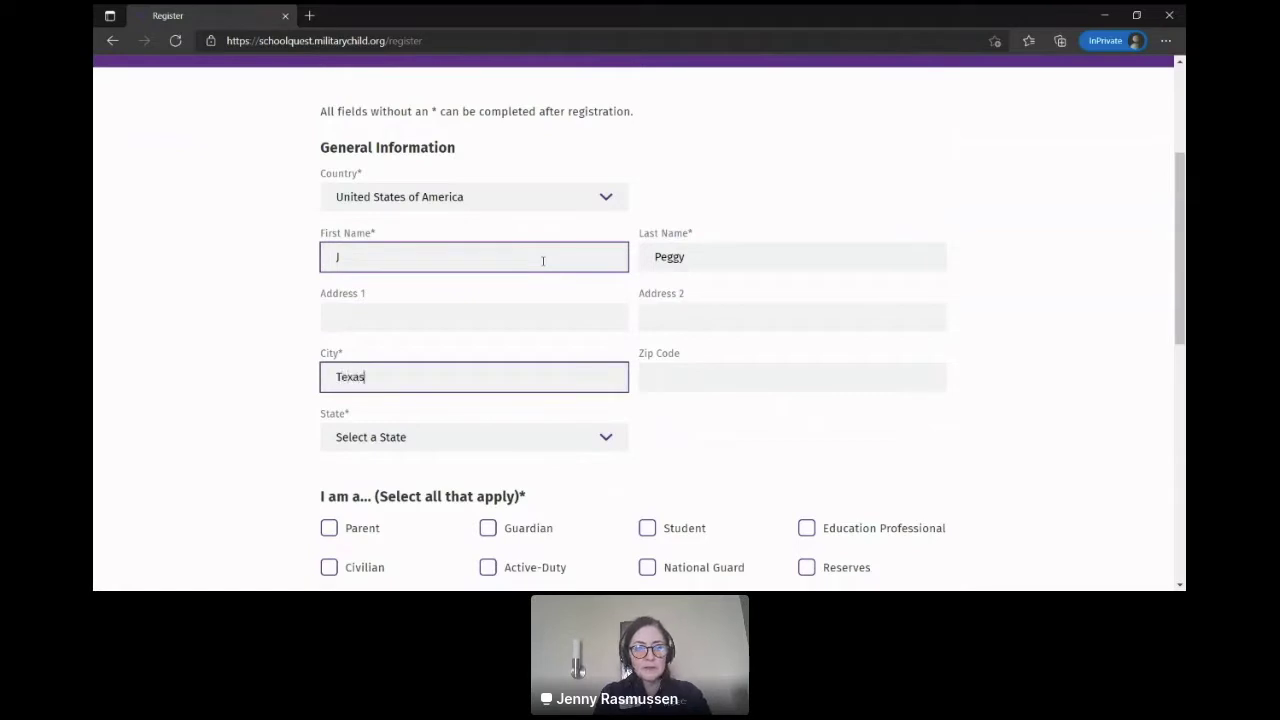
key(Tab)
key(Tab)
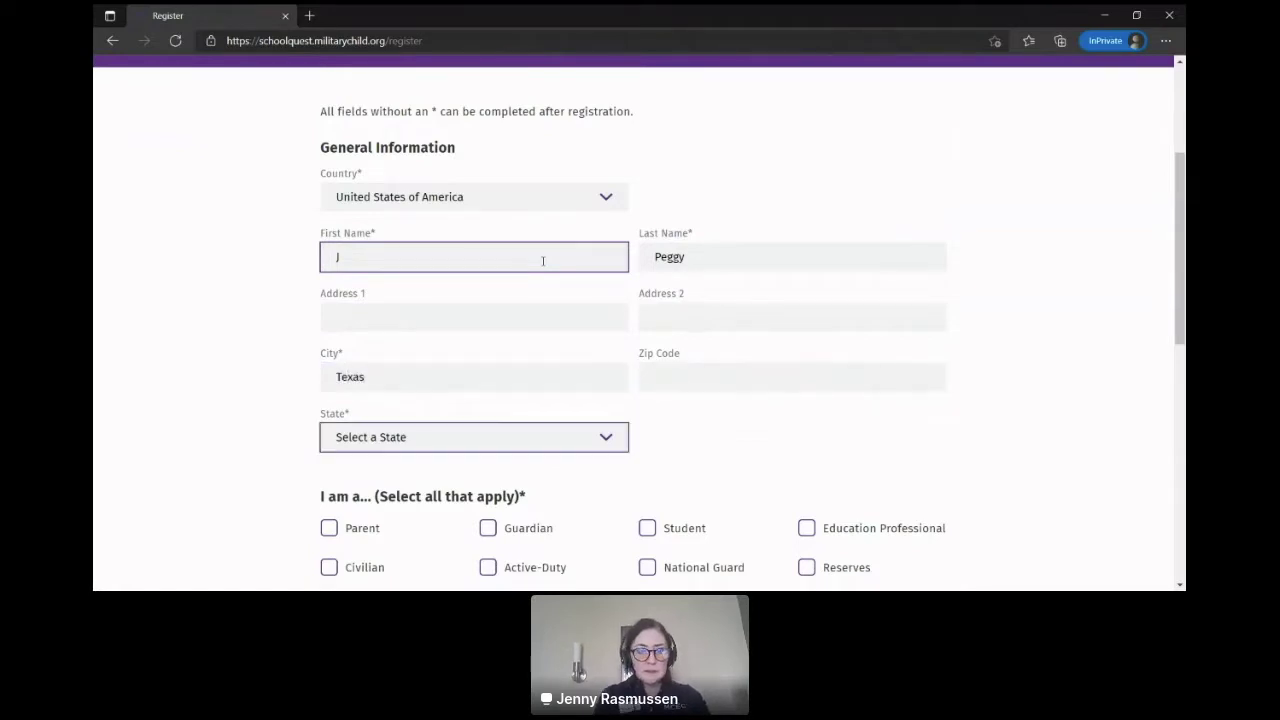
click(433, 377)
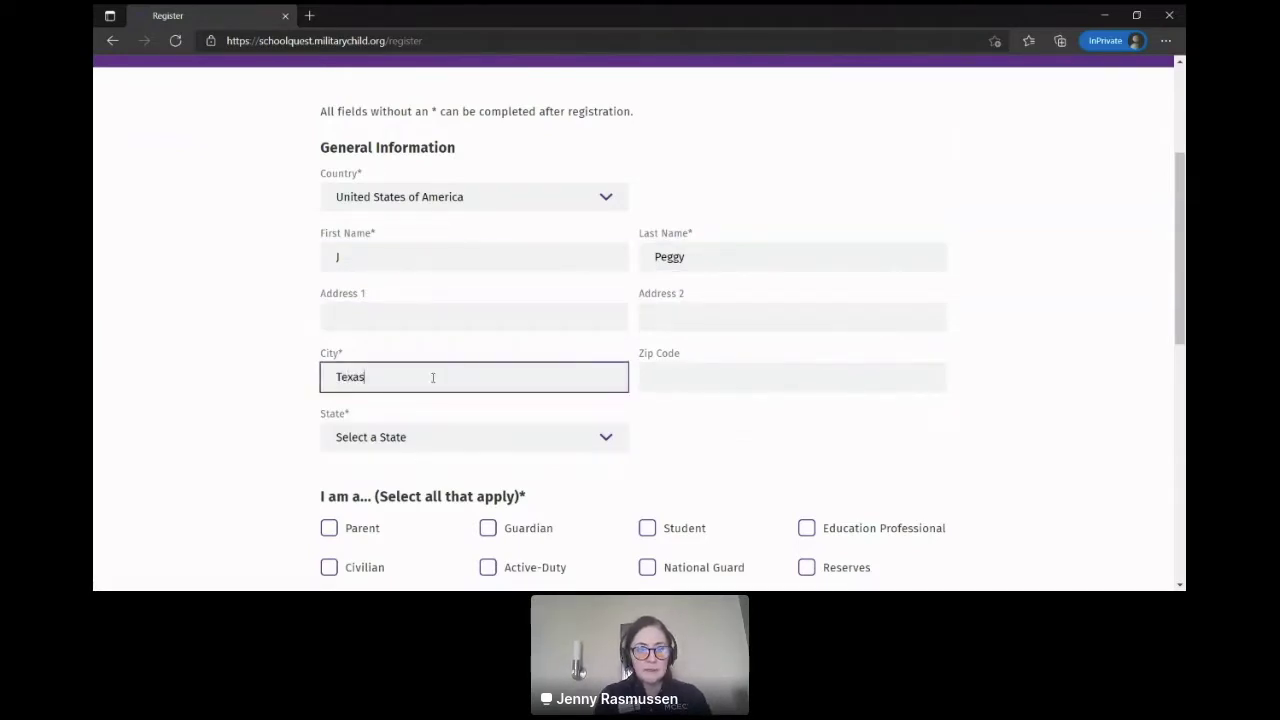
key(BackSpace)
key(BackSpace)
key(BackSpace)
key(BackSpace)
key(BackSpace)
text(Lubbock)
key(Tab)
key(Tab)
key(t)
key(t)
click(238, 474)
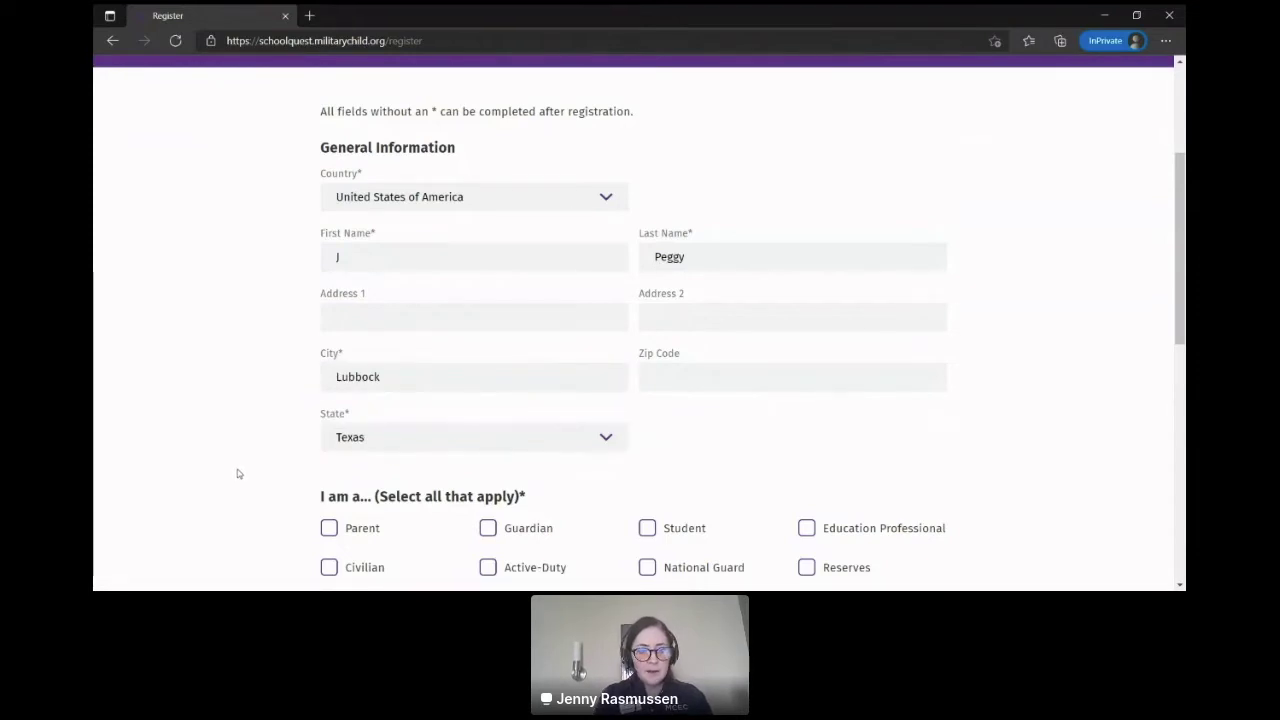
scroll(238, 474, down, 3)
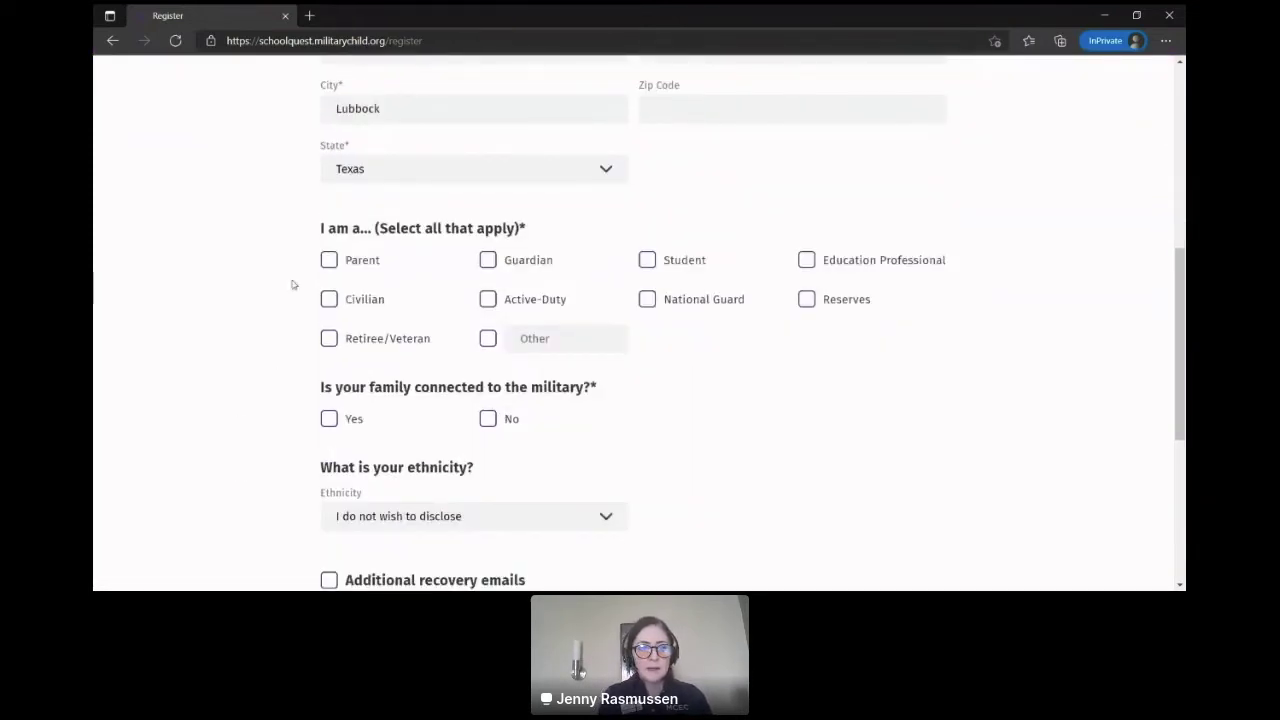
Step: Mark the holder as a parent and active-duty, military-connected, with Army as the branch
click(329, 262)
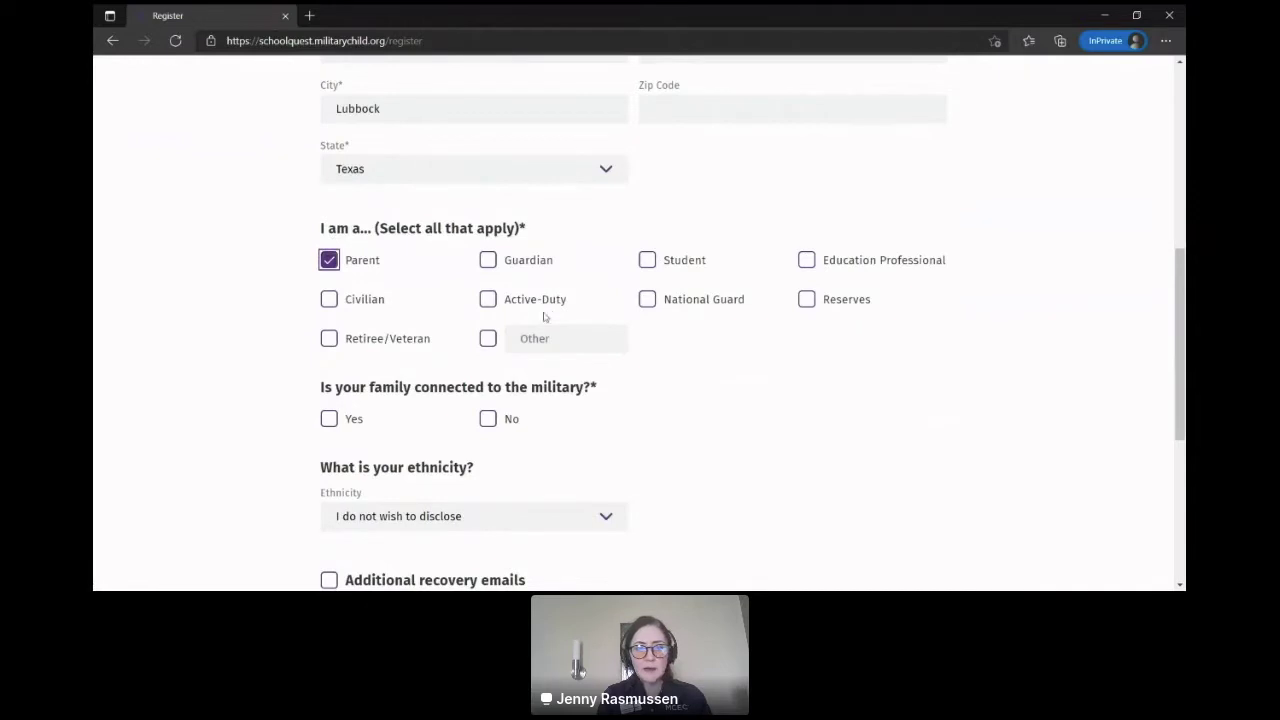
click(542, 300)
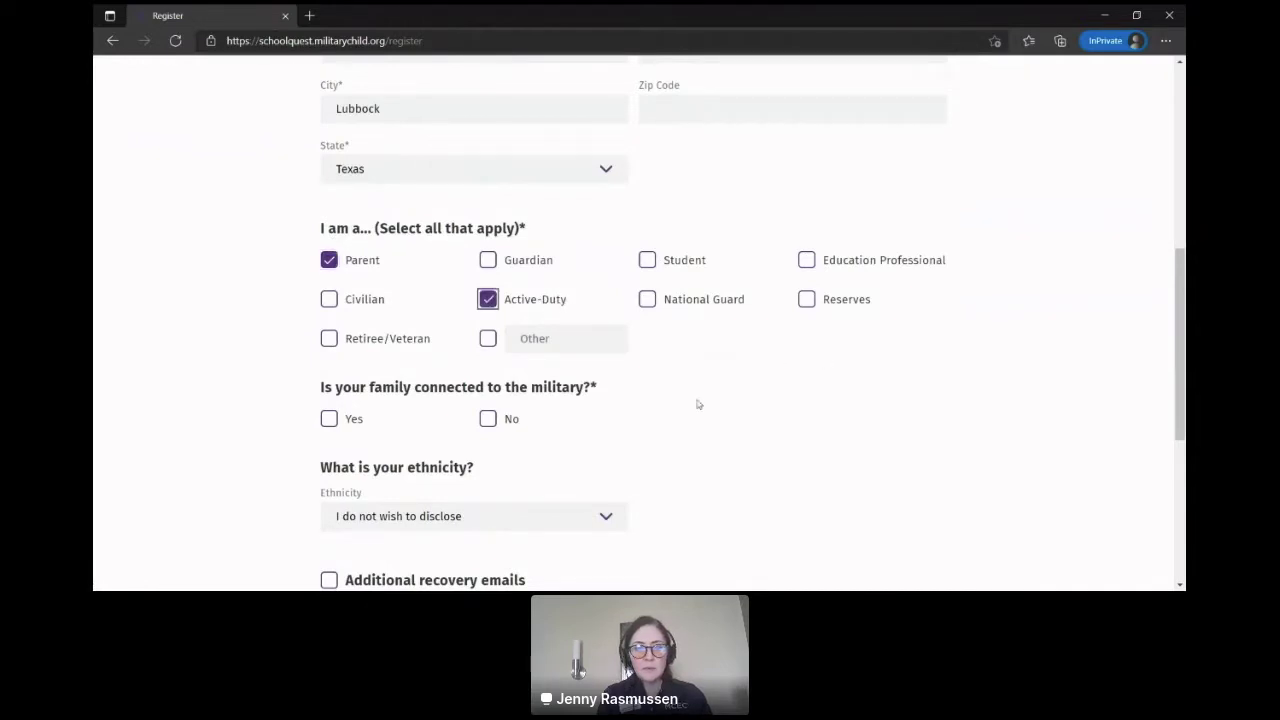
click(329, 419)
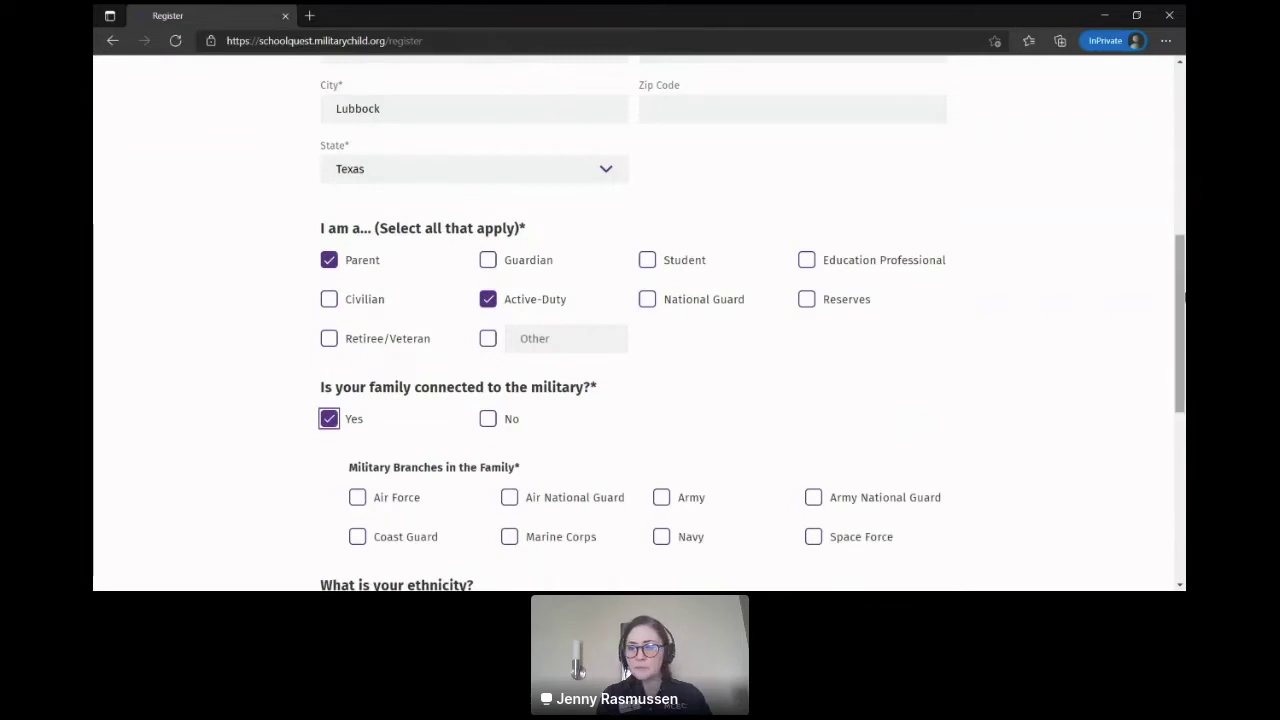
drag(1182, 334, 1176, 402)
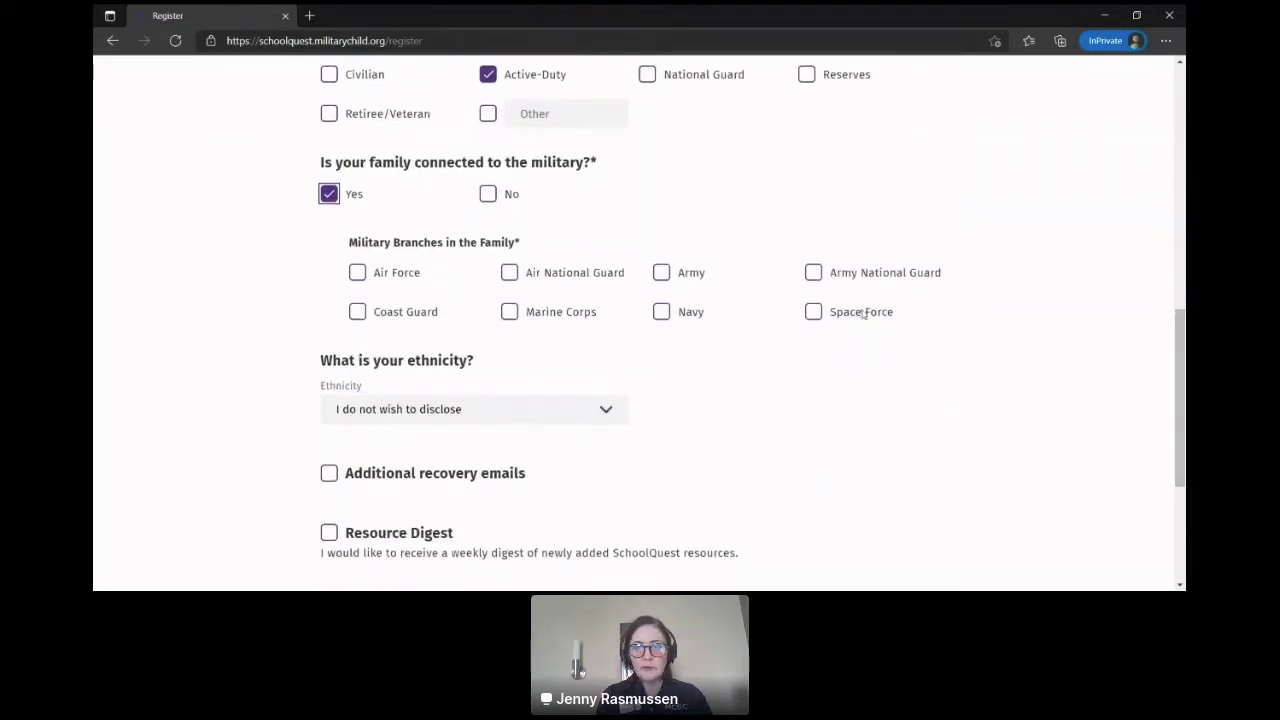
click(694, 275)
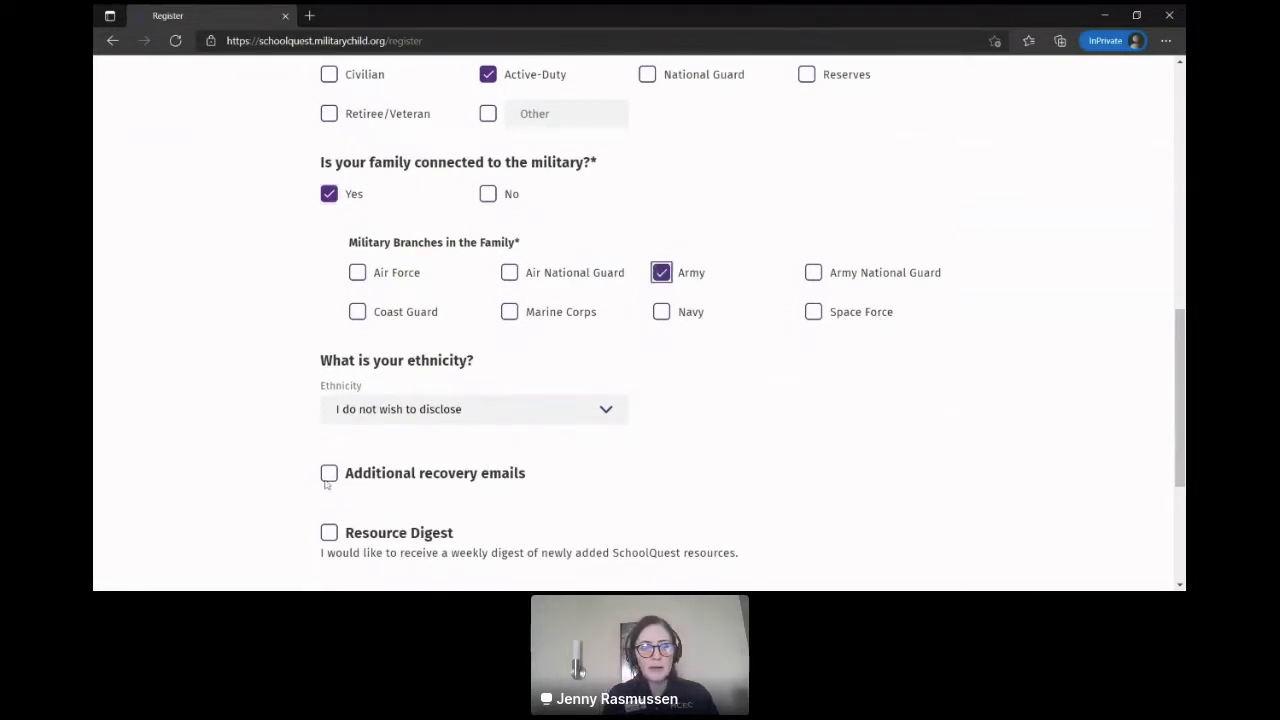
drag(1181, 407, 1184, 487)
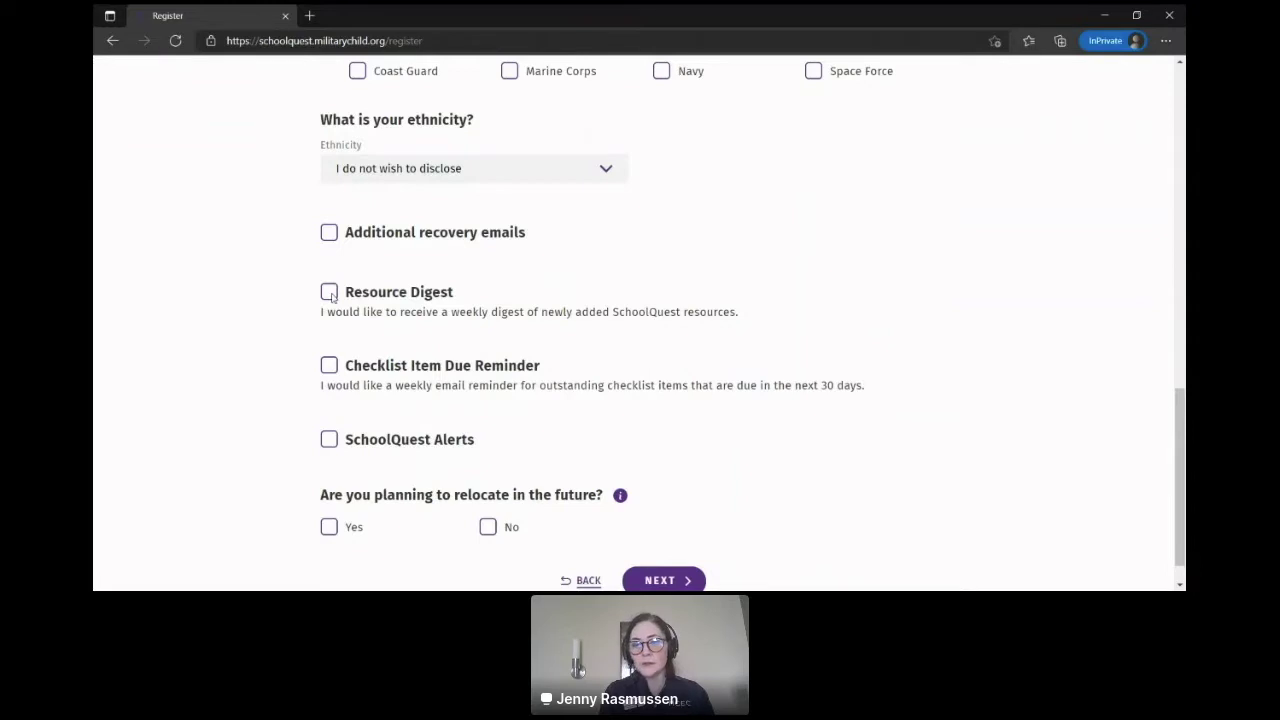
Step: Opt into Resource Digest, Checklist Item Due Reminder and SchoolQuest Alerts; answer Yes to relocating
click(330, 294)
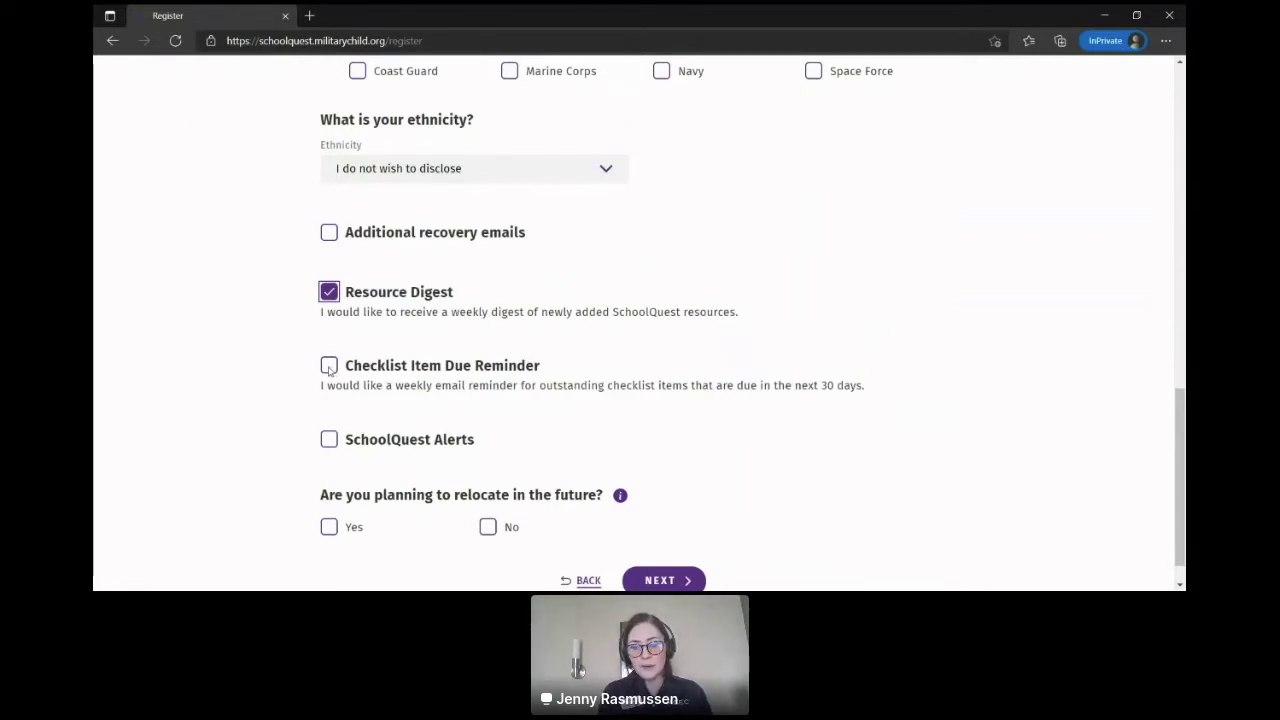
click(330, 367)
click(339, 445)
scroll(259, 446, down, 1)
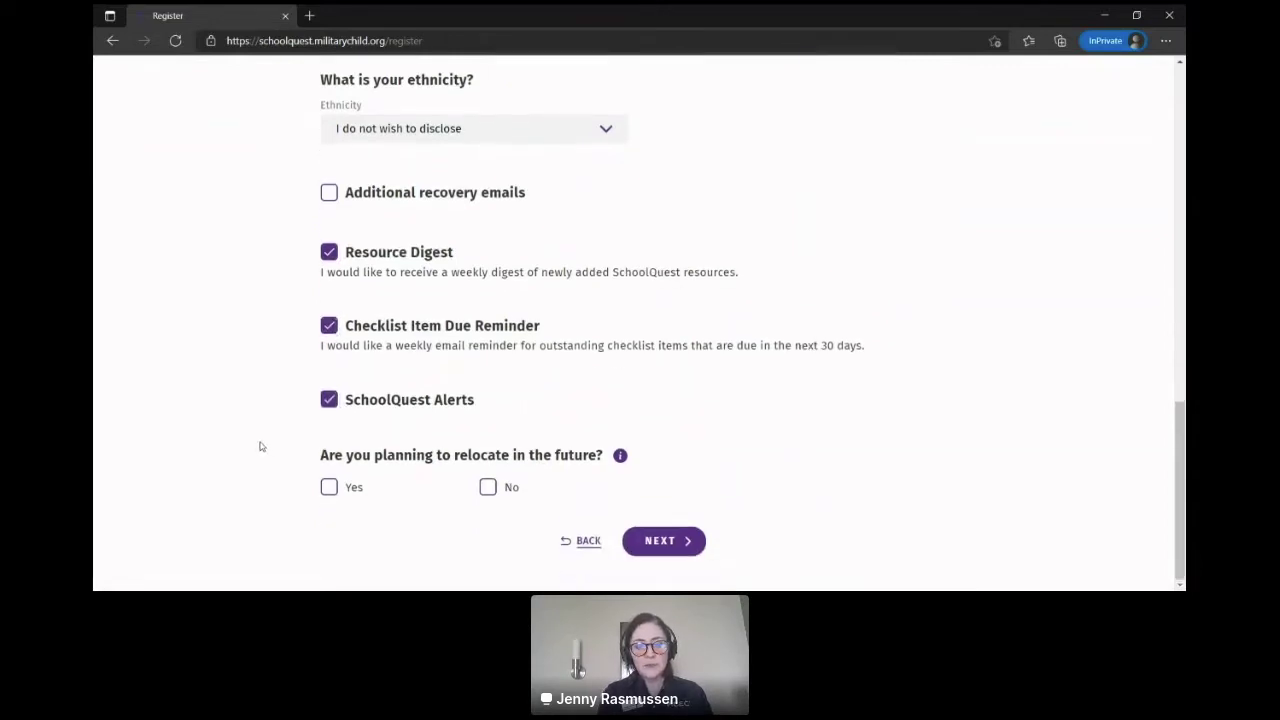
click(329, 487)
click(676, 546)
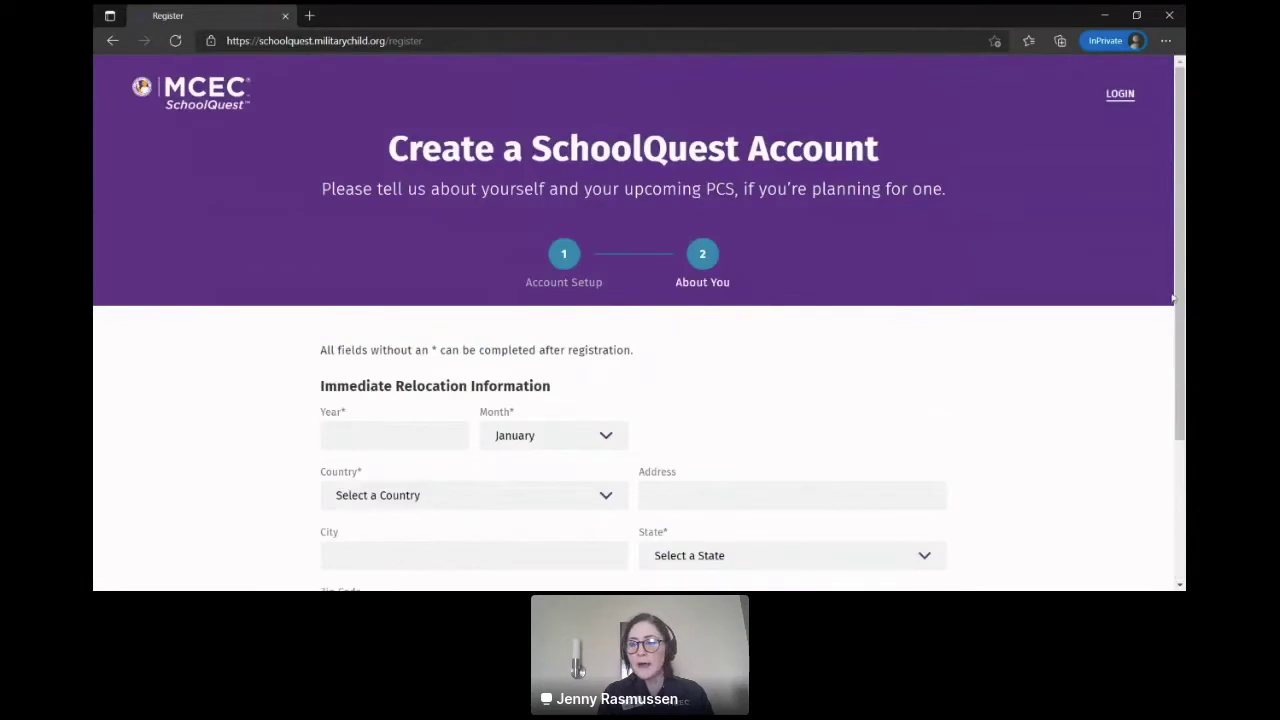
Step: Set the immediate relocation's year to 2022 and month to May
scroll(1182, 296, down, 1)
drag(1182, 296, 1184, 350)
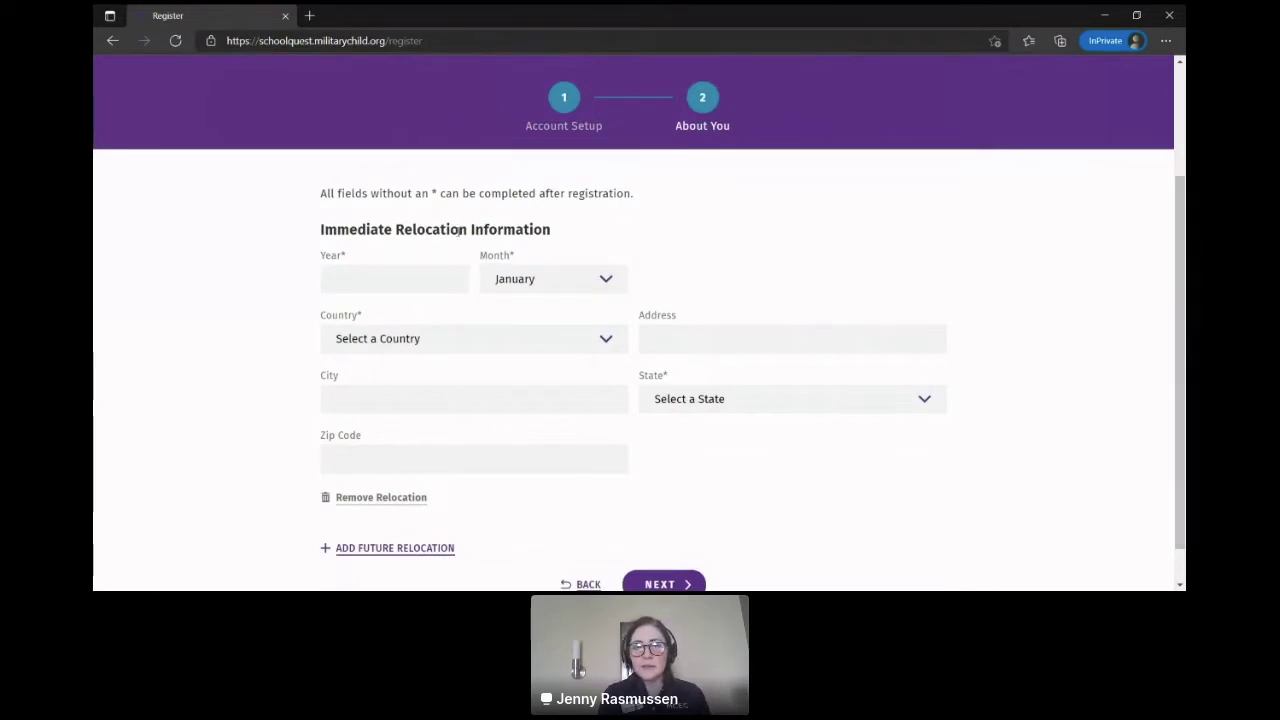
click(416, 282)
text(2022)
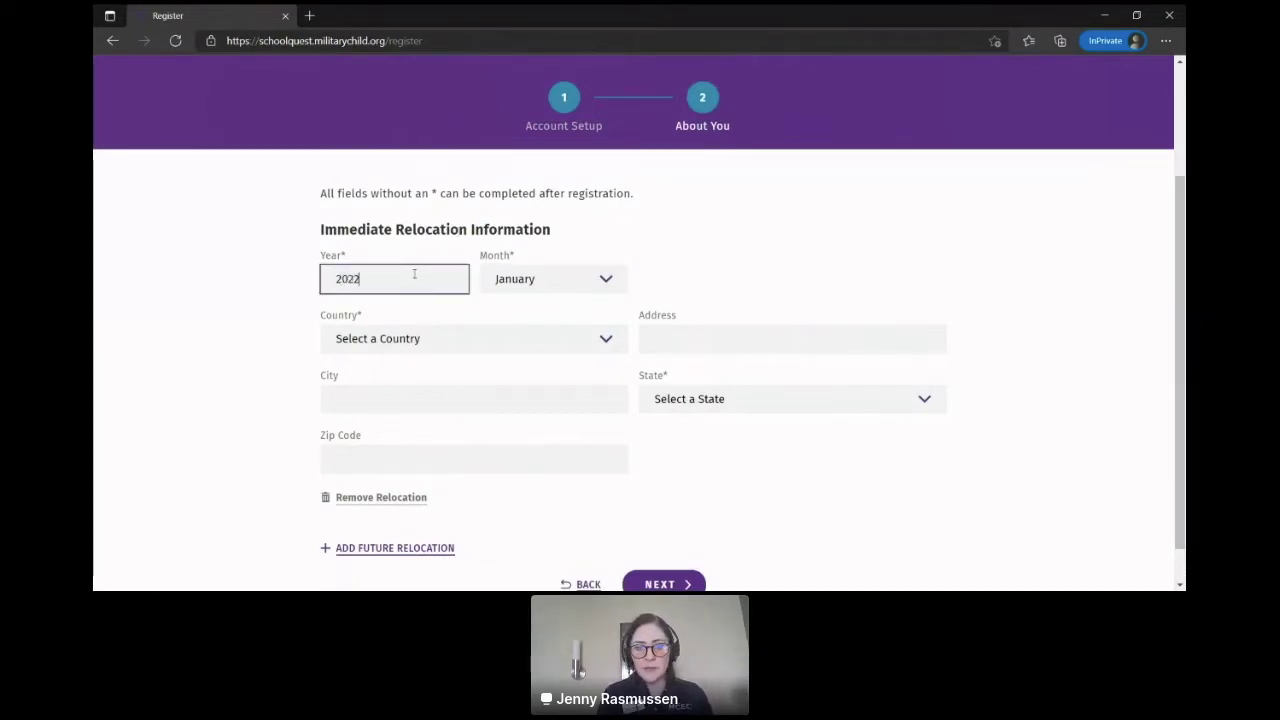
key(Tab)
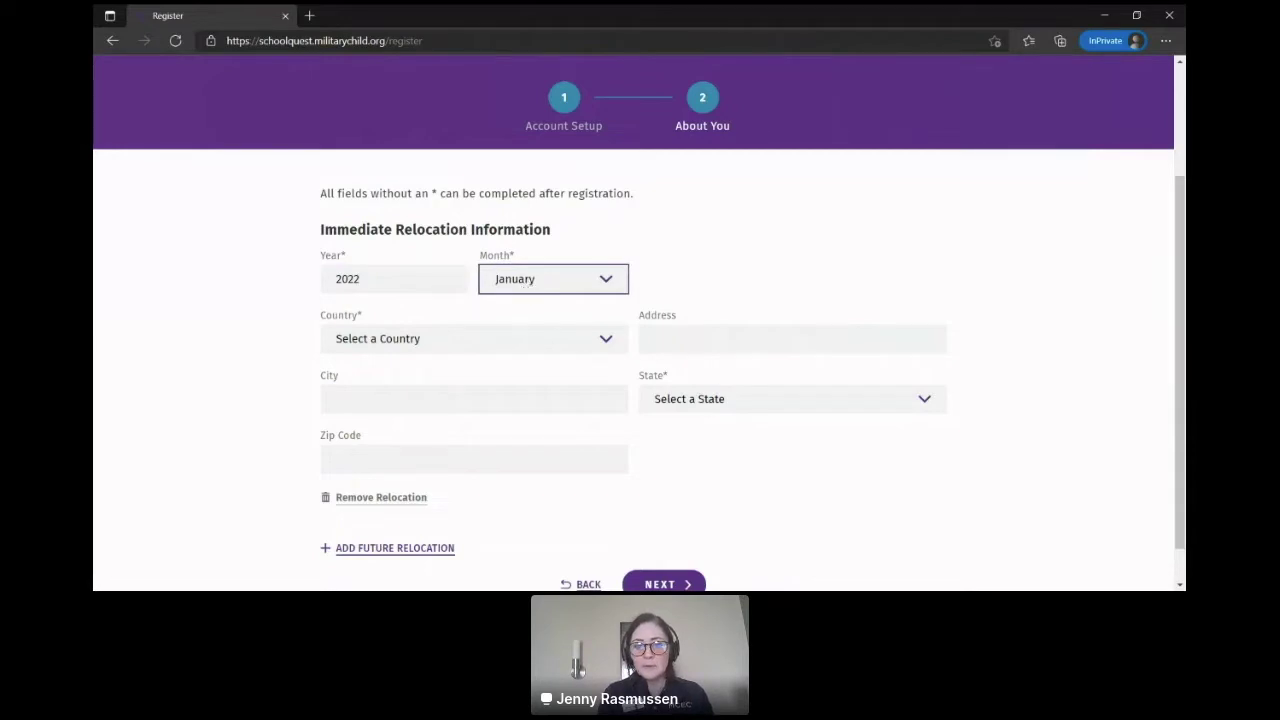
text(may)
key(Tab)
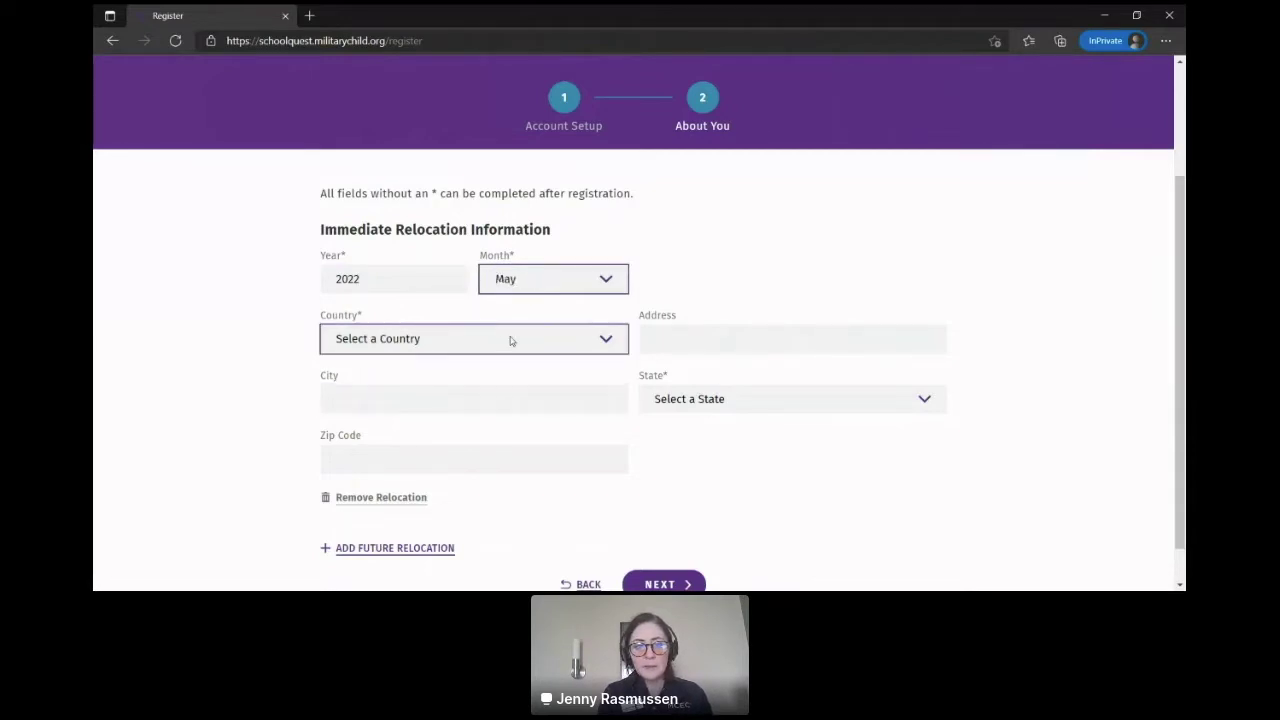
Step: Set the relocation destination to United States of America, state Tennessee
text(u)
click(541, 404)
key(Tab)
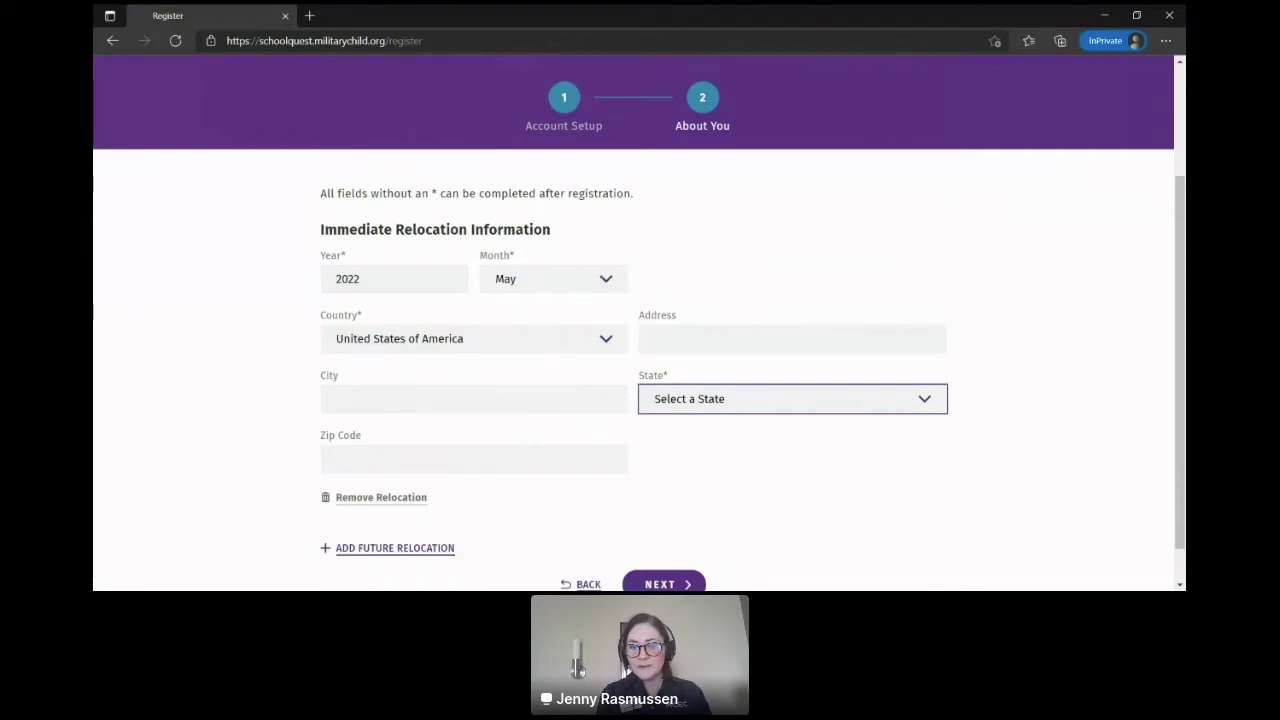
key(t)
key(Tab)
key(shift+Tab)
click(493, 458)
click(846, 527)
scroll(1180, 400, down, 1)
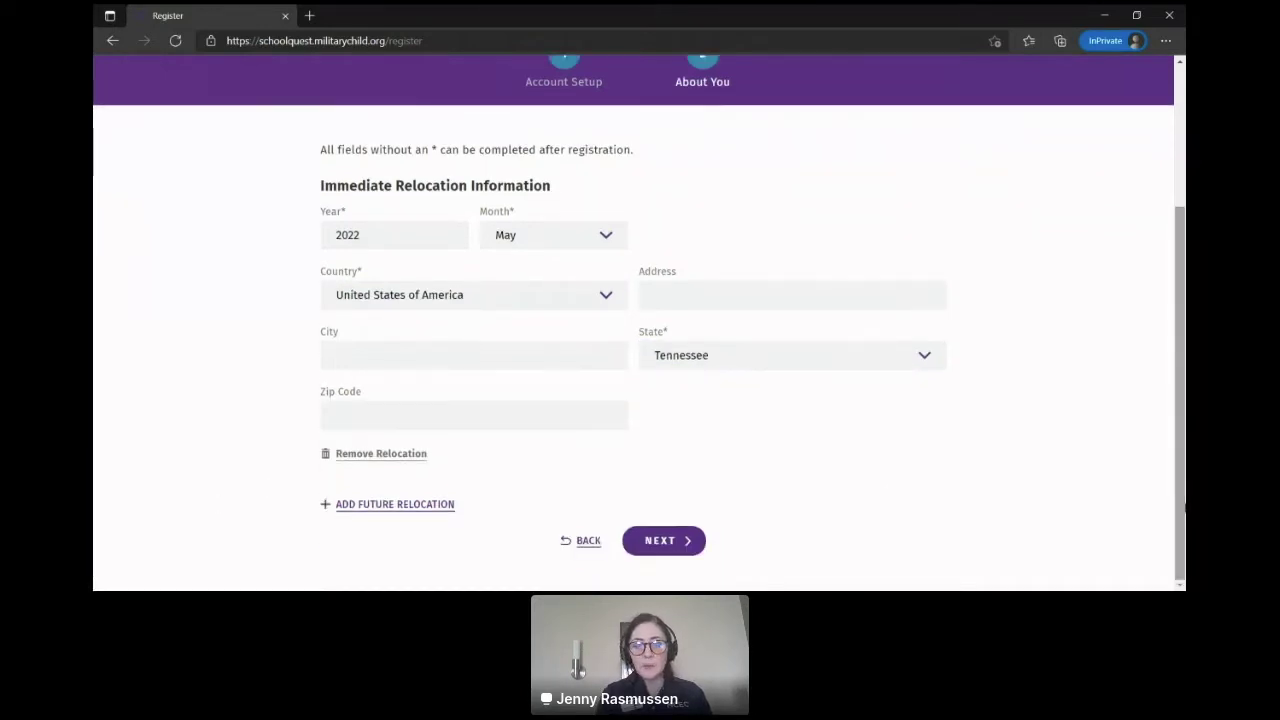
Step: Add a future relocation for 2023 to Kansas, United States of America, and finish registering
click(386, 506)
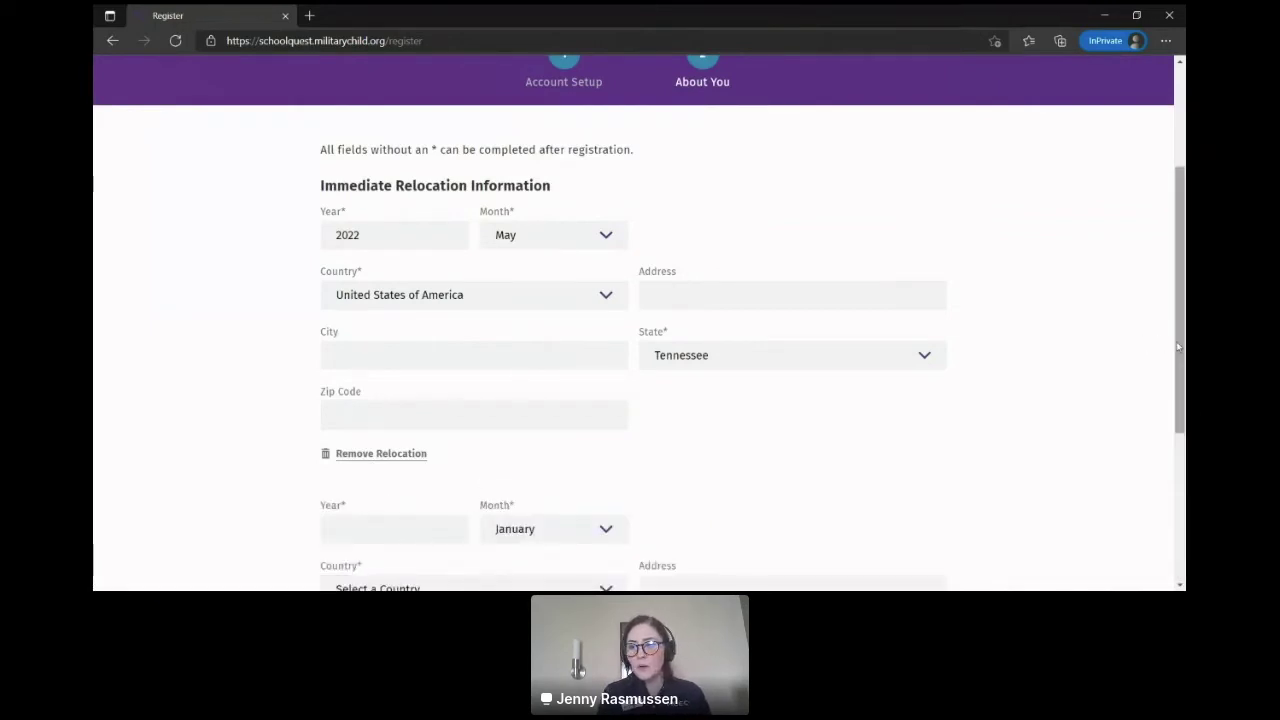
scroll(1179, 347, down, 2)
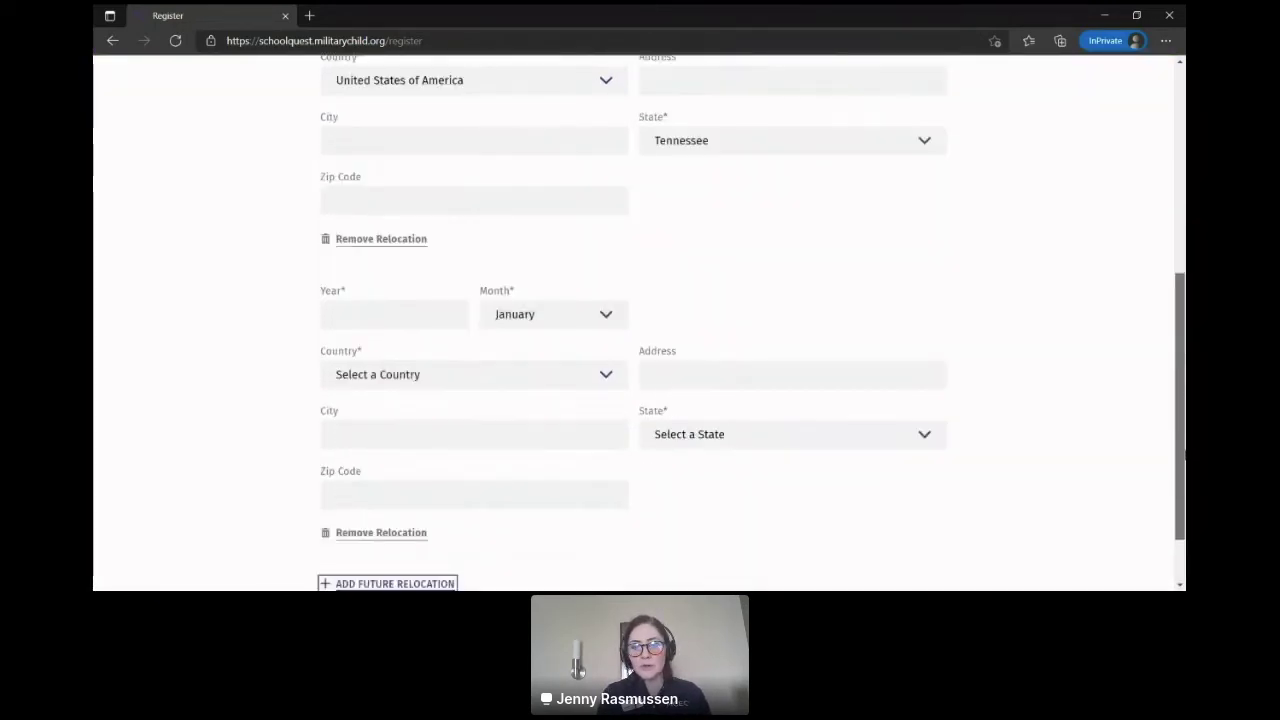
click(424, 316)
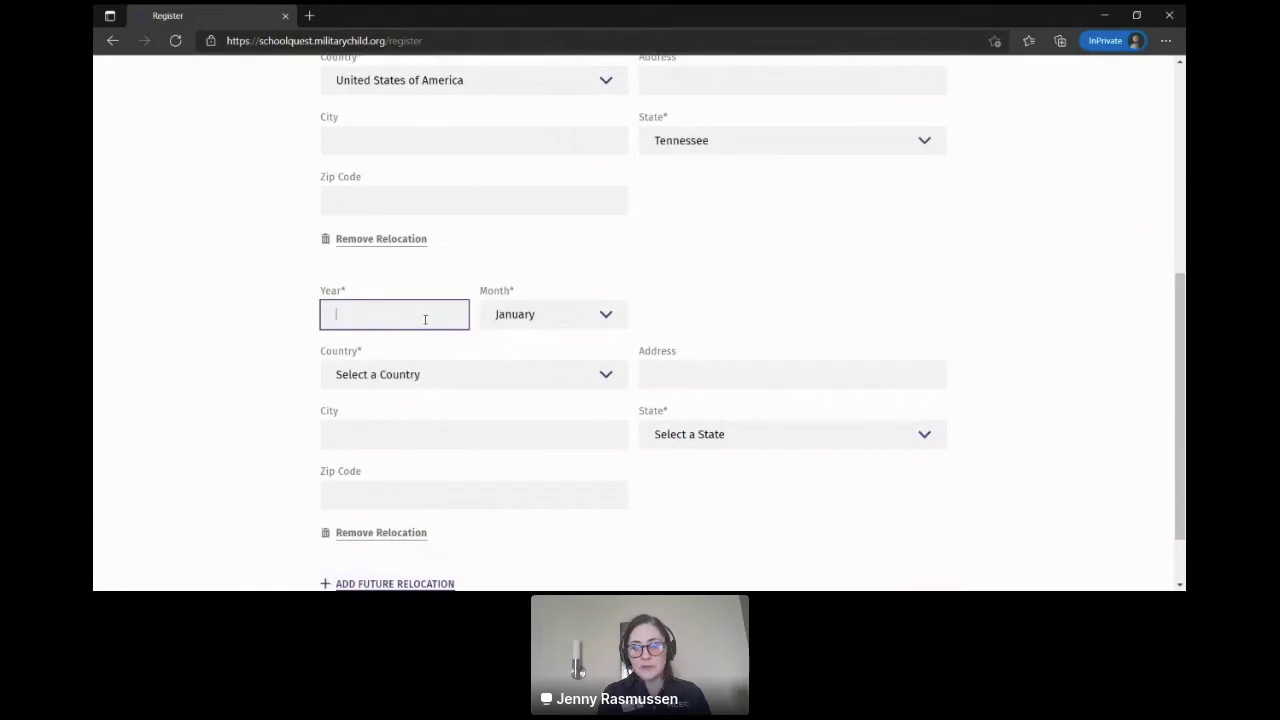
click(521, 367)
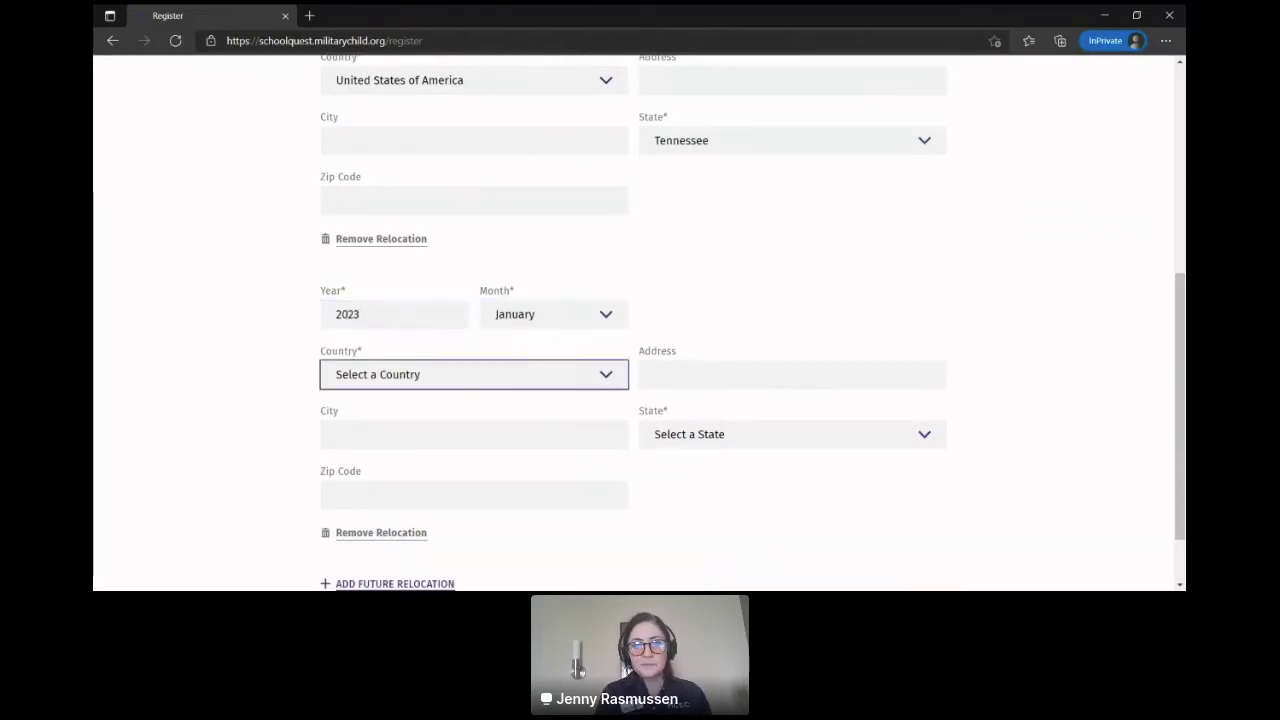
click(671, 226)
click(770, 438)
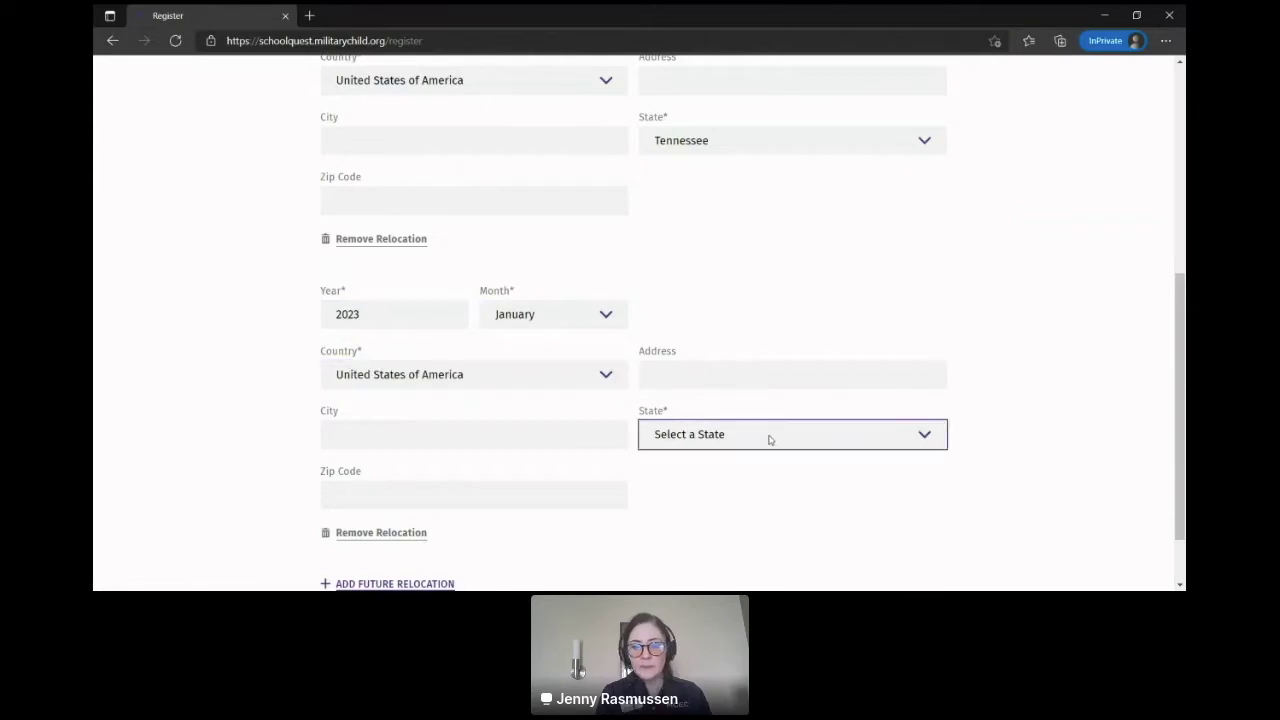
click(693, 375)
click(144, 458)
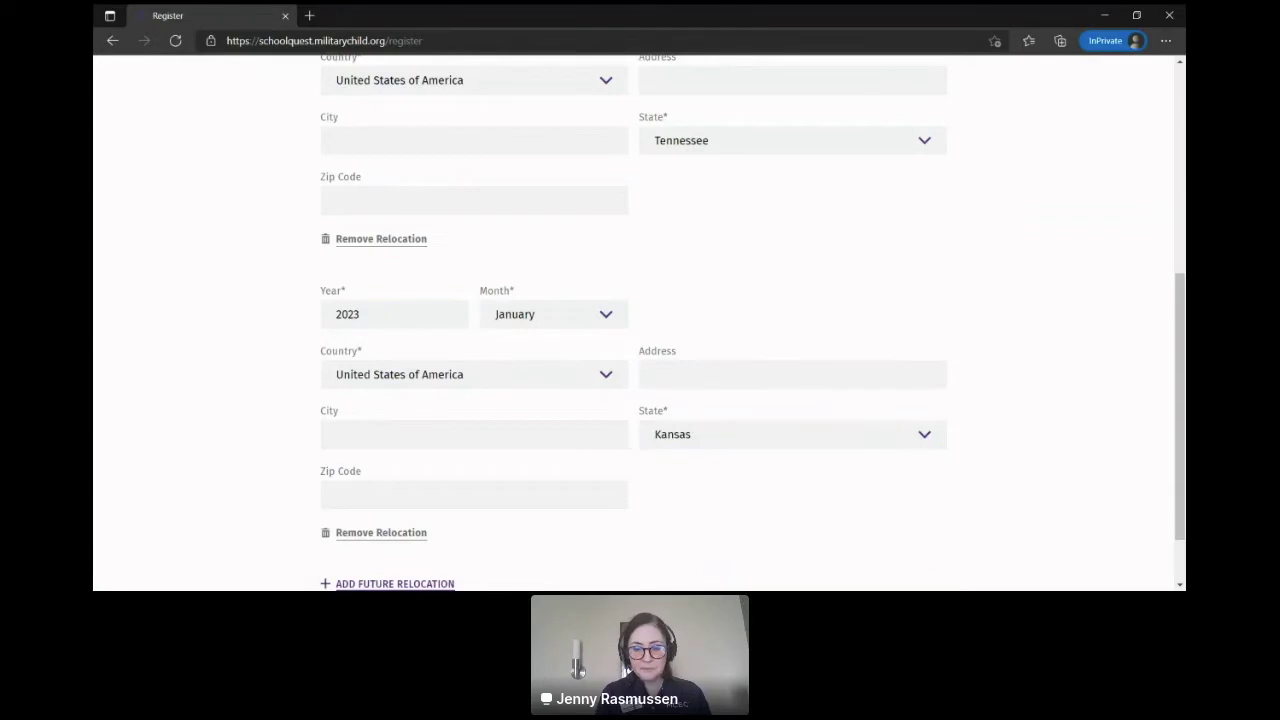
scroll(800, 500, down, 1)
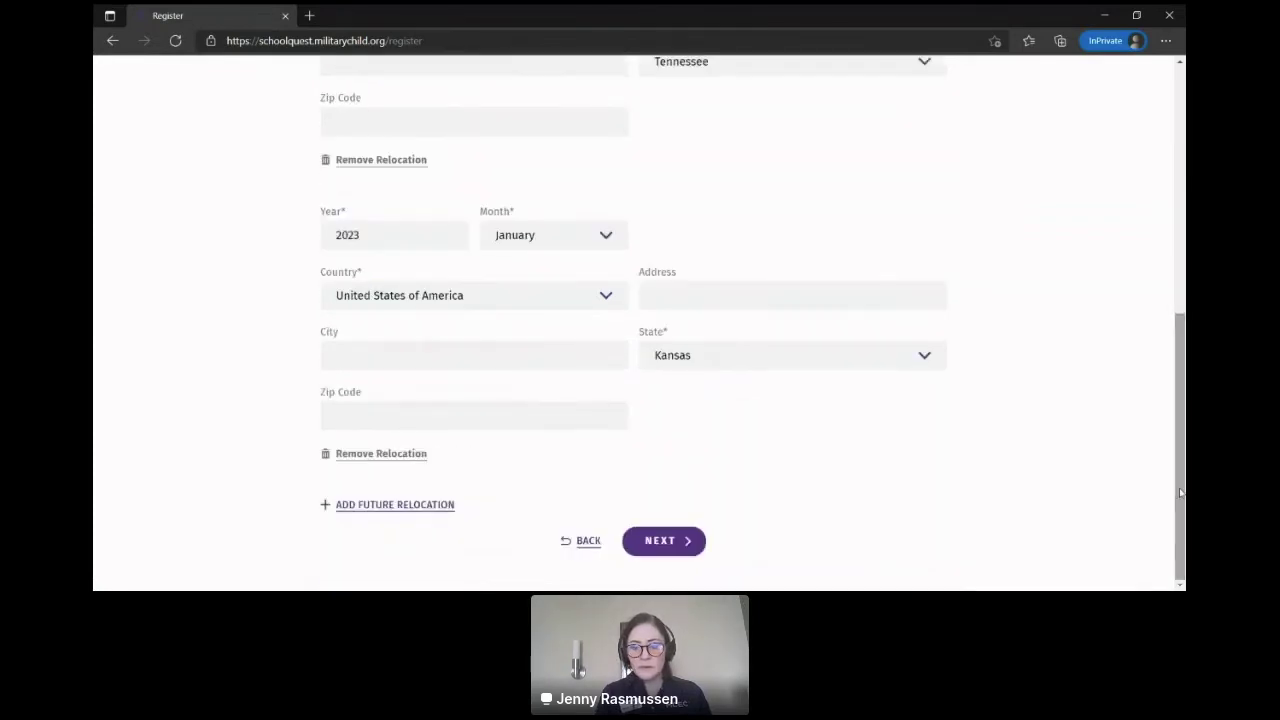
click(663, 541)
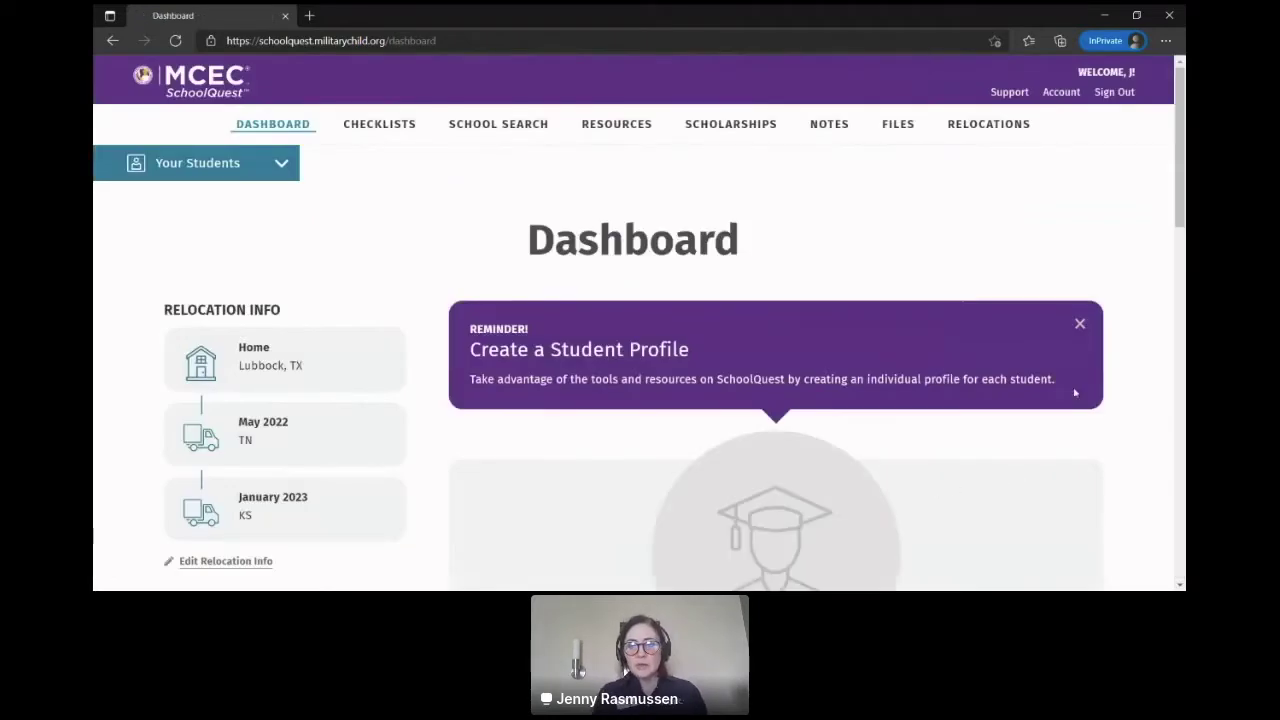
Step: Open the Share Your Feedback! survey in a new tab and close the feedback popup
scroll(1182, 200, down, 1)
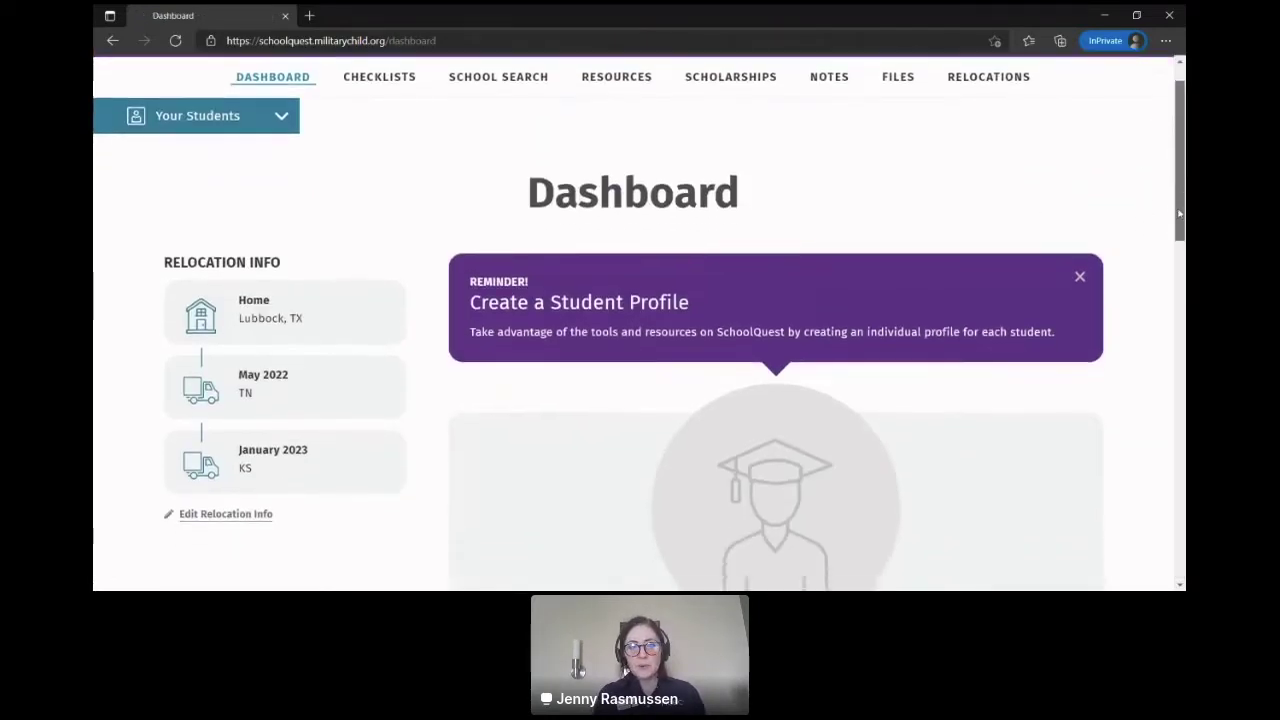
scroll(1182, 200, up, 1)
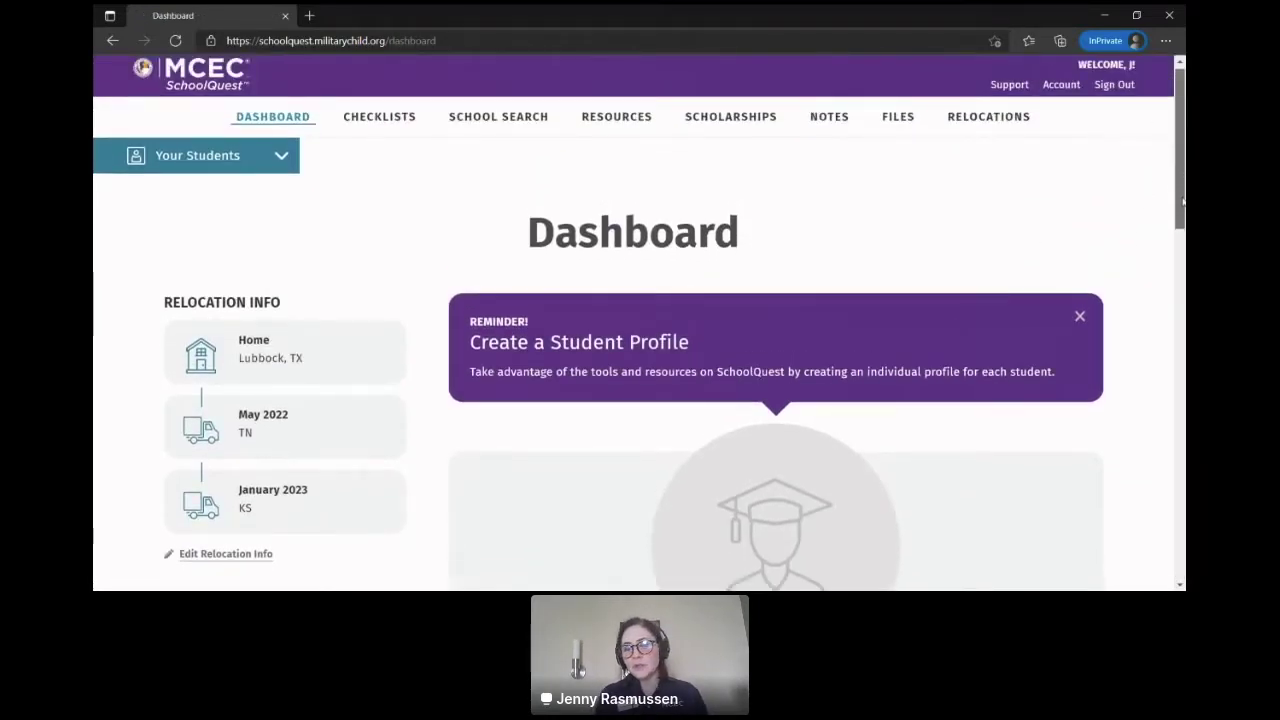
scroll(1182, 200, down, 1)
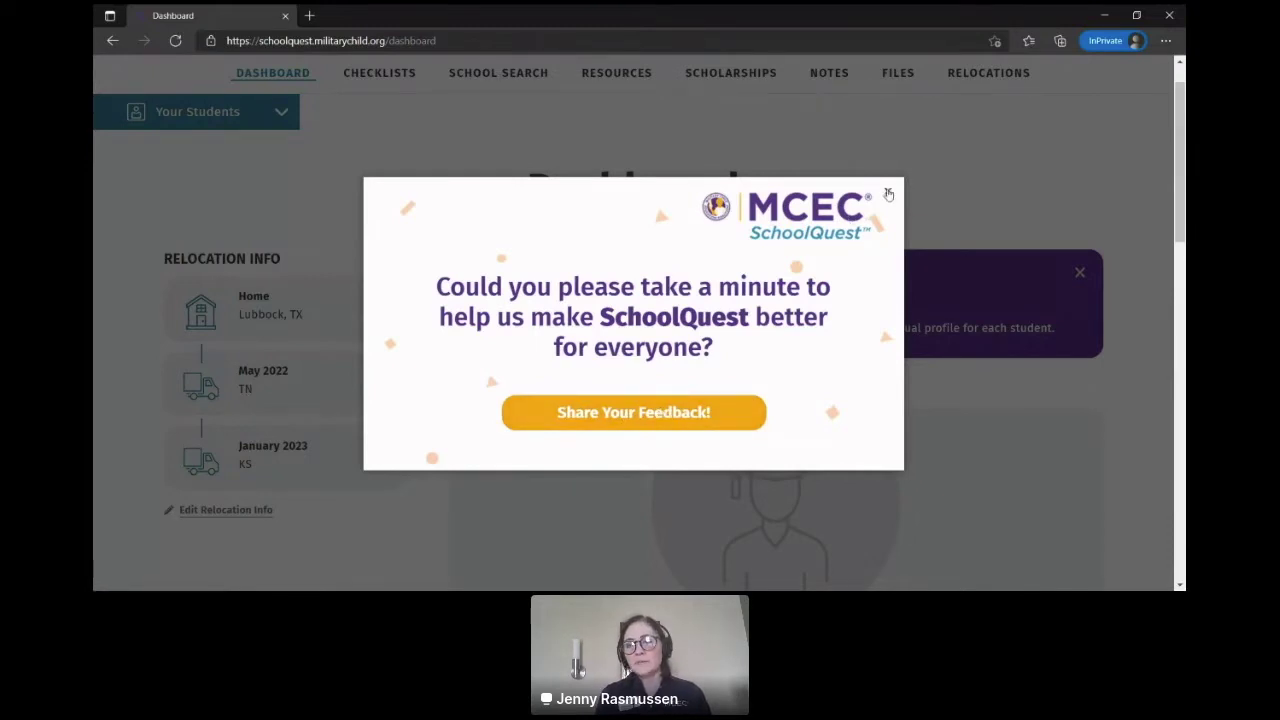
right_click(686, 428)
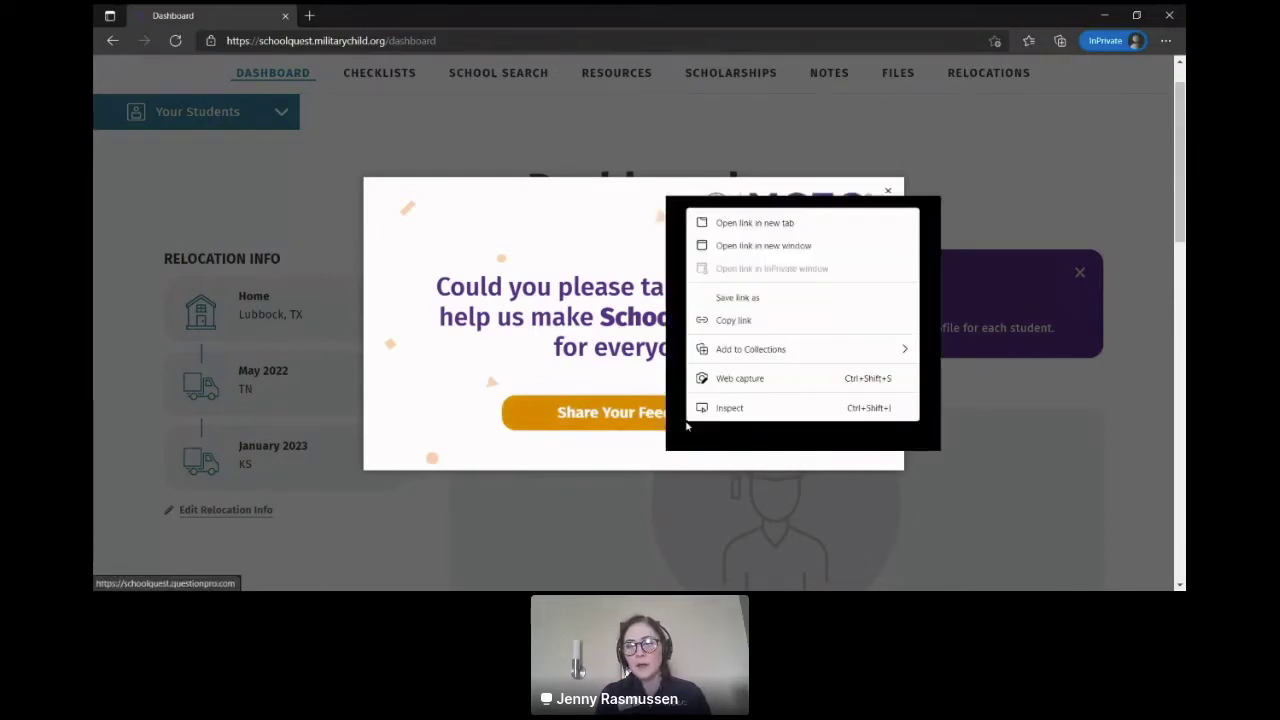
click(745, 224)
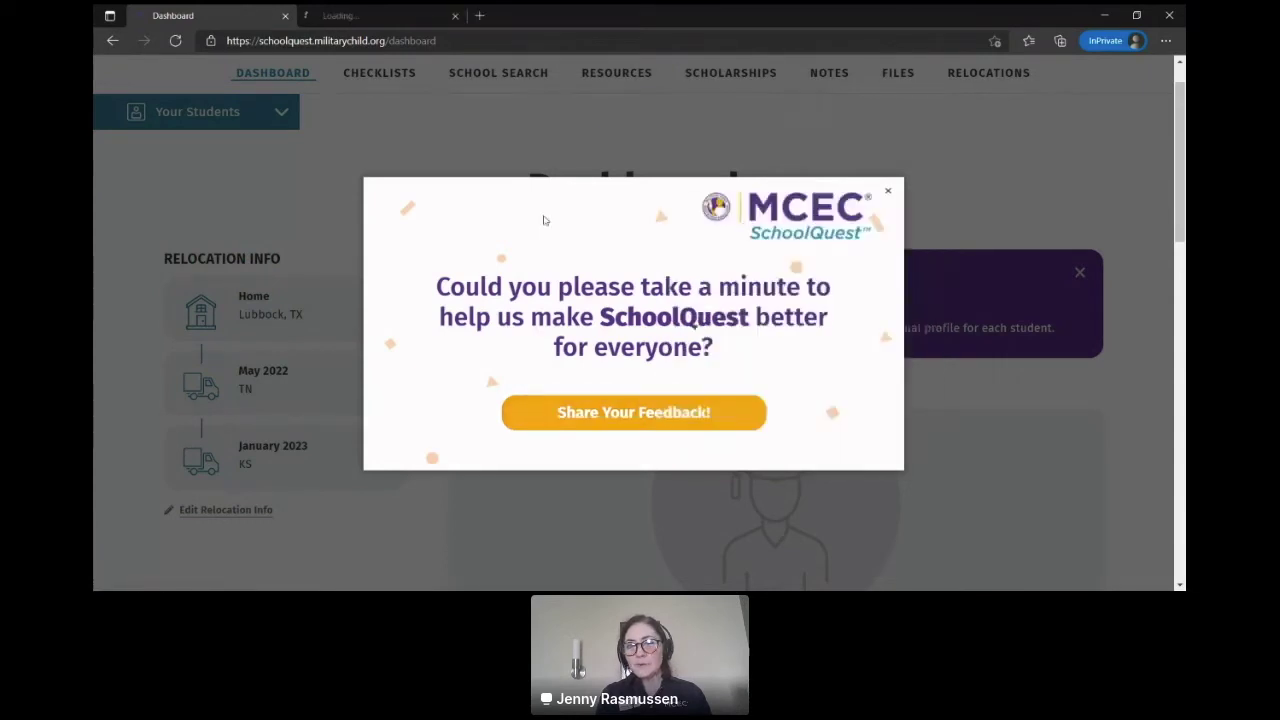
click(890, 193)
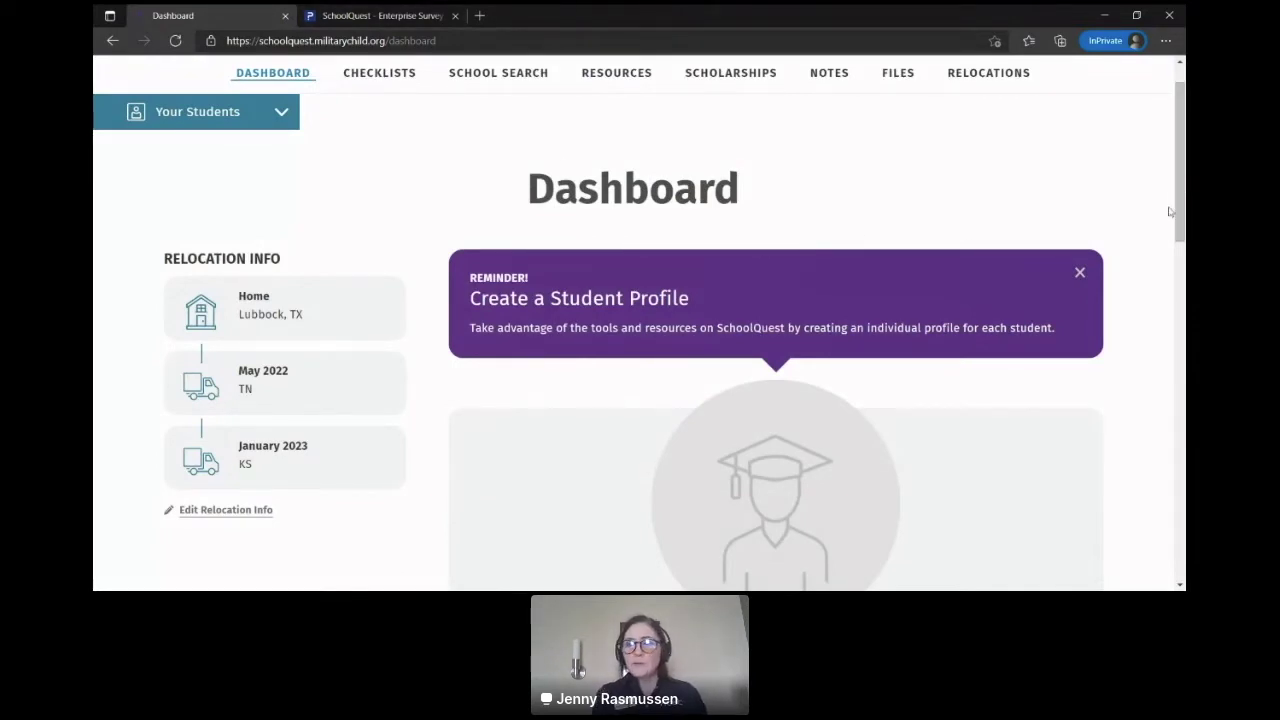
scroll(1181, 220, down, 3)
Step: Scroll to the student cards and open the pink-E student's profile
drag(1185, 298, 1170, 201)
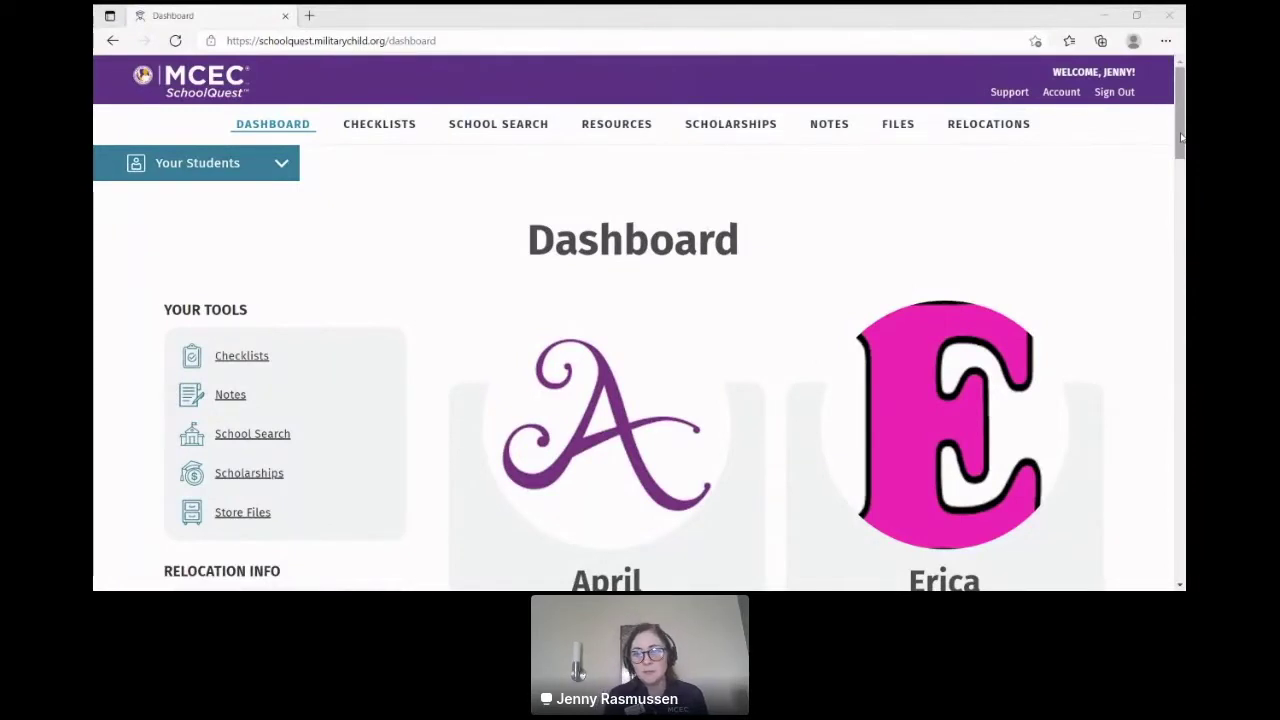
drag(1181, 137, 1166, 188)
click(950, 230)
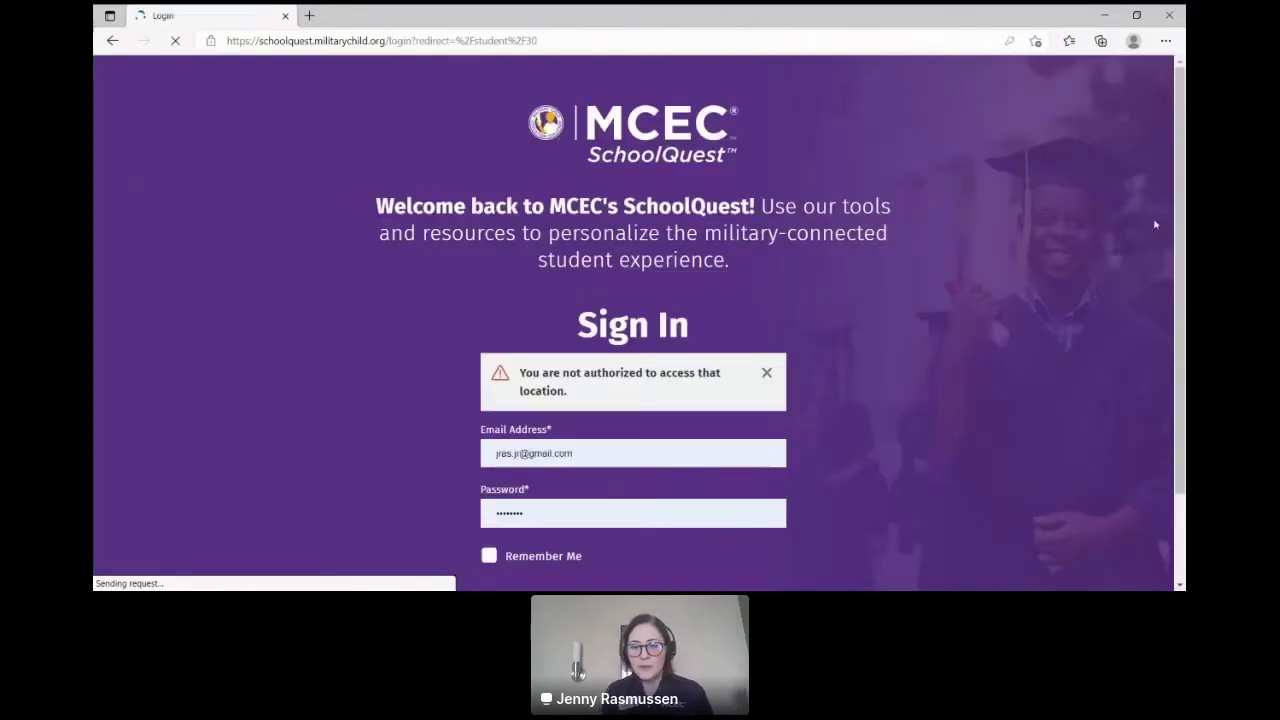
Step: Dismiss the not-authorized error, log in, and open the student's Gather Student Documents checklist
click(766, 372)
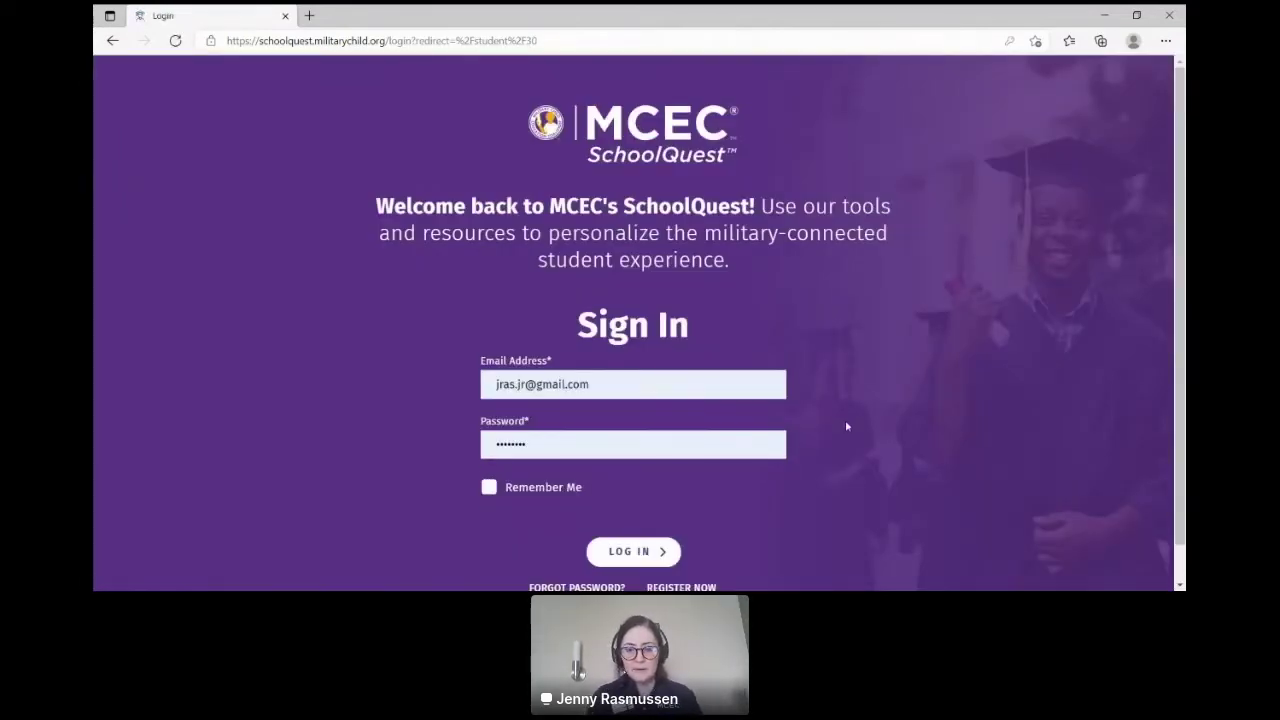
click(633, 551)
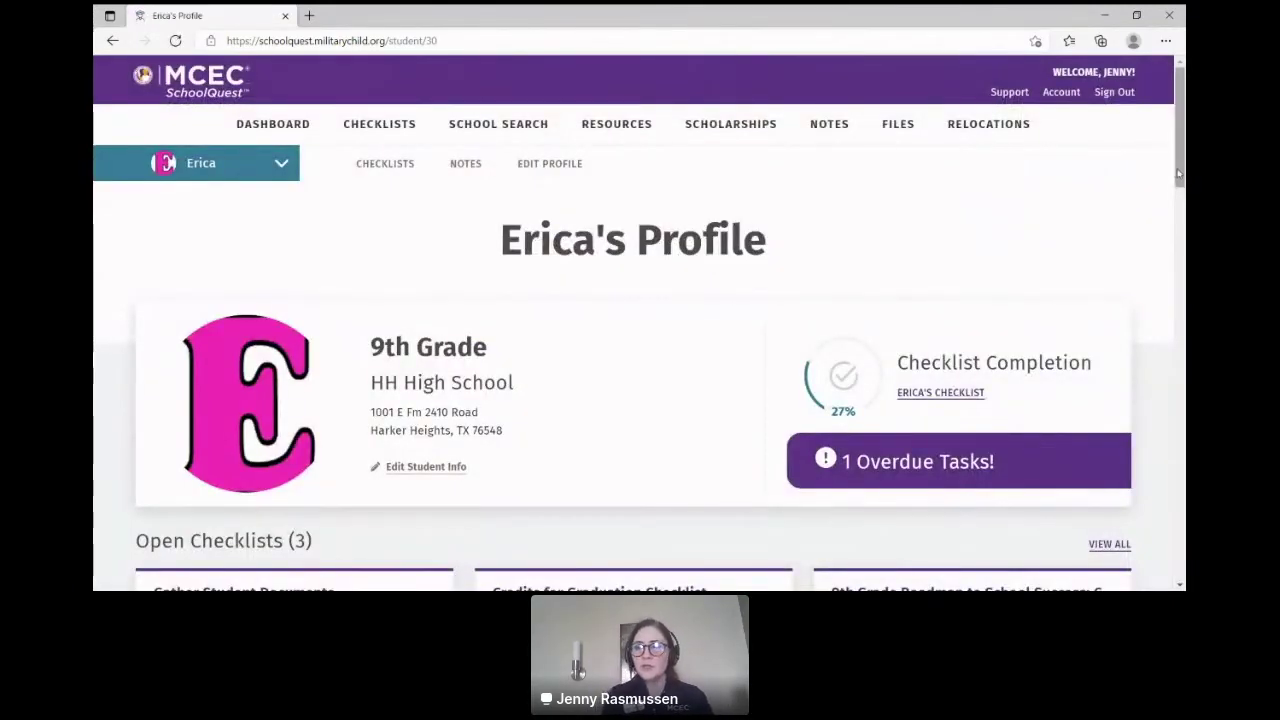
drag(1181, 173, 1171, 200)
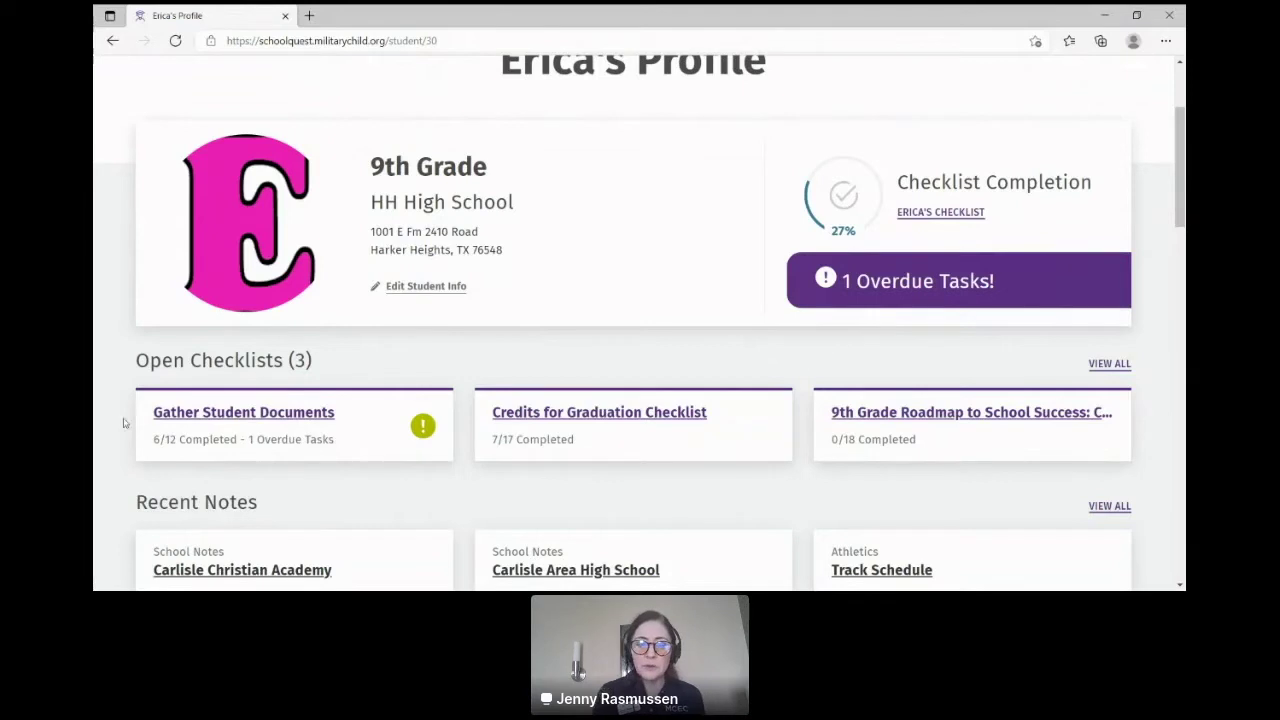
click(172, 416)
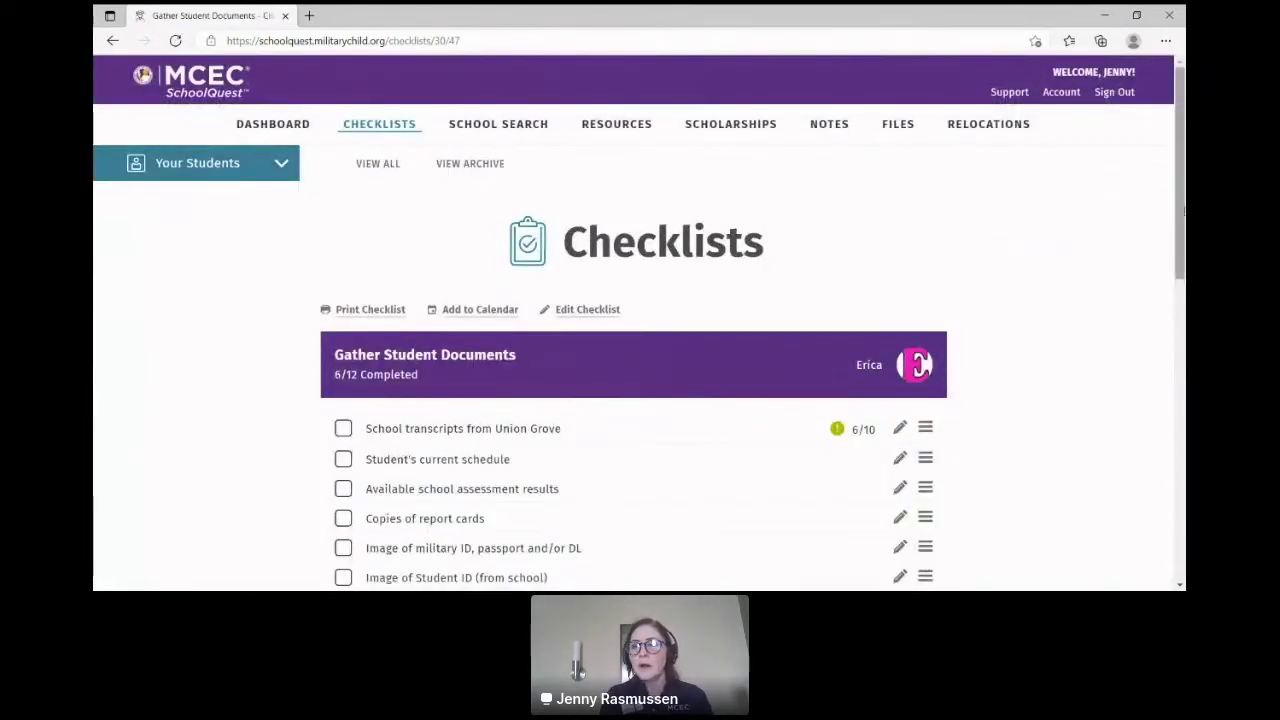
Step: Scroll through the Gather Student Documents checklist to review its 6 of 12 completed tasks
drag(1181, 216, 1184, 316)
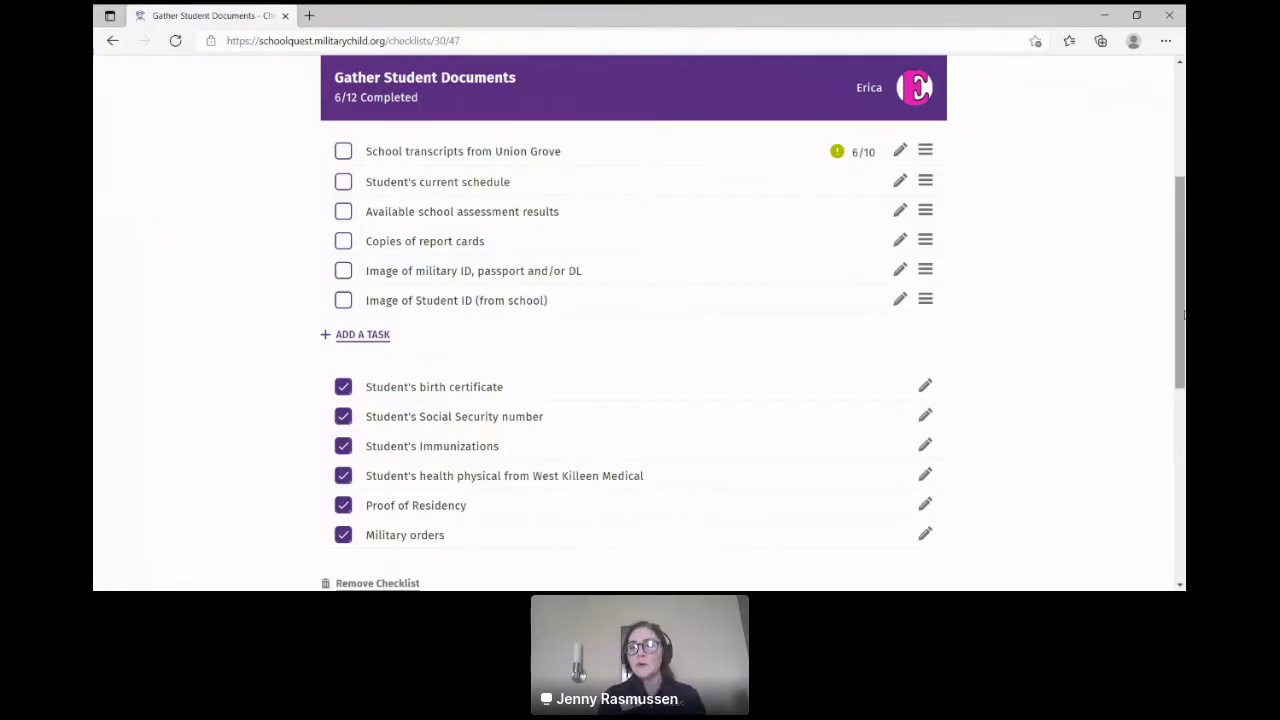
scroll(640, 320, down, 1)
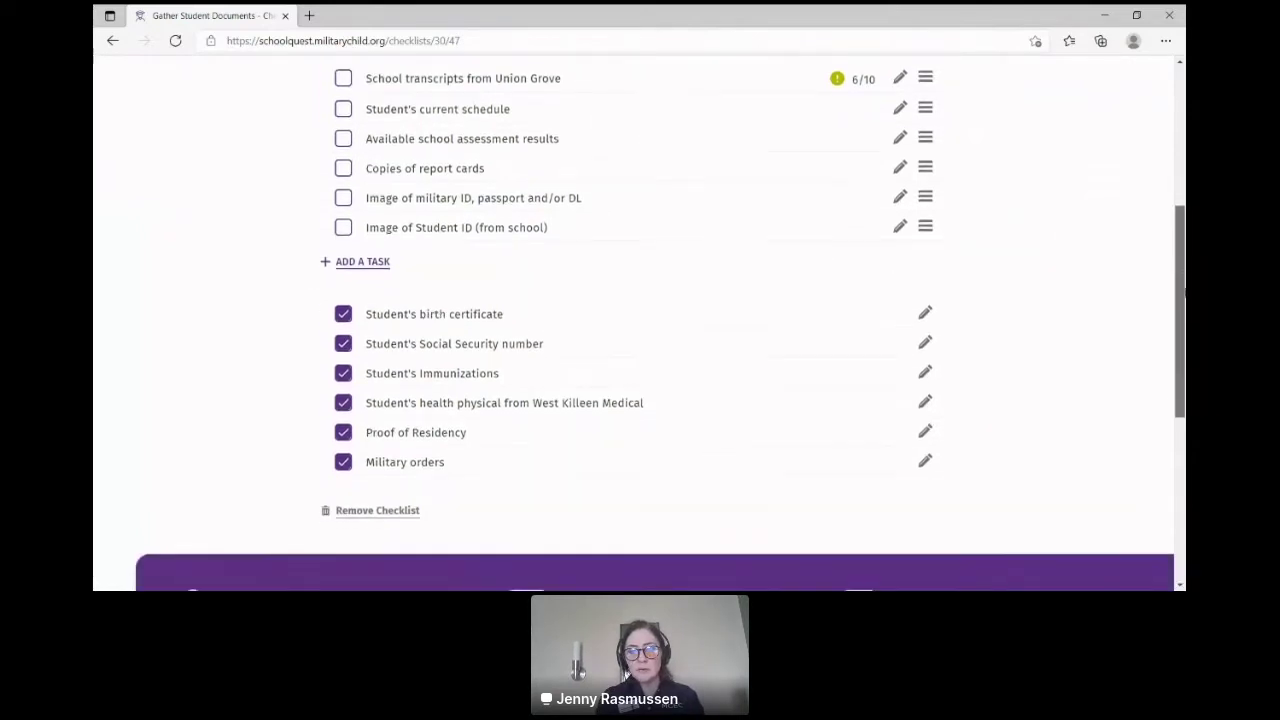
scroll(1183, 288, up, 1)
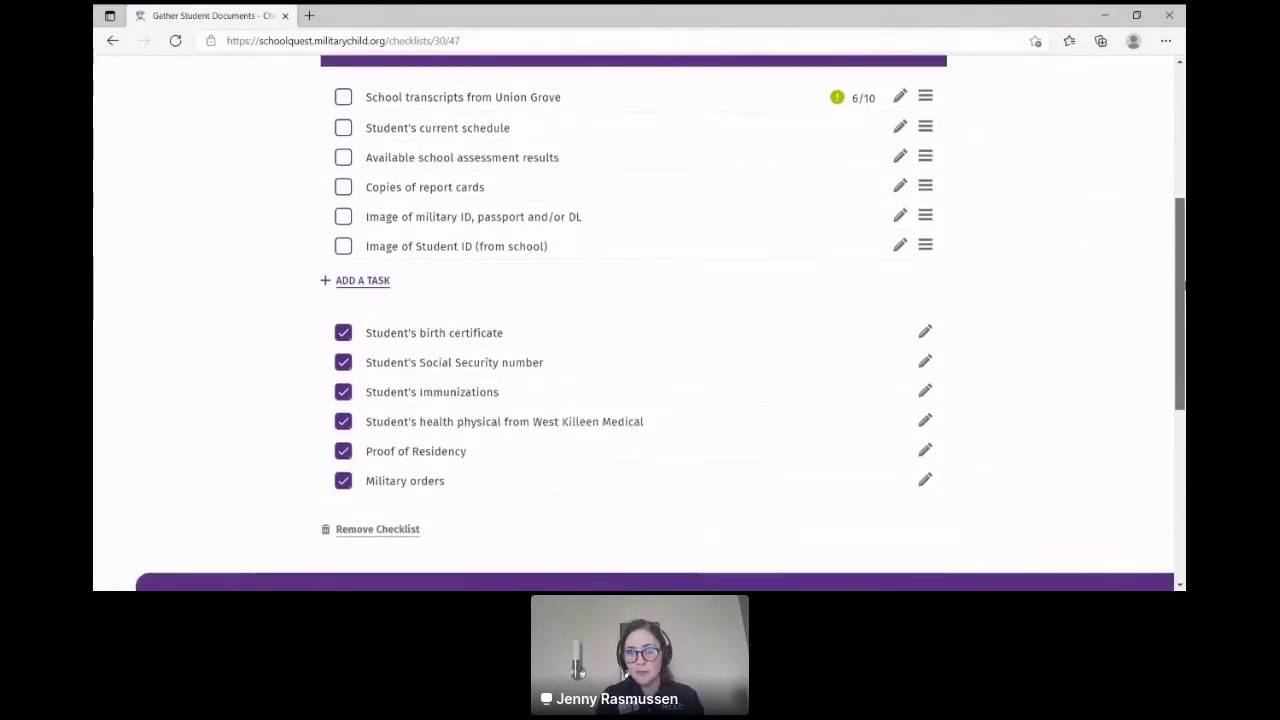
Step: Edit the School transcripts from Union Grove task, touching its Due Date, and save it
click(900, 98)
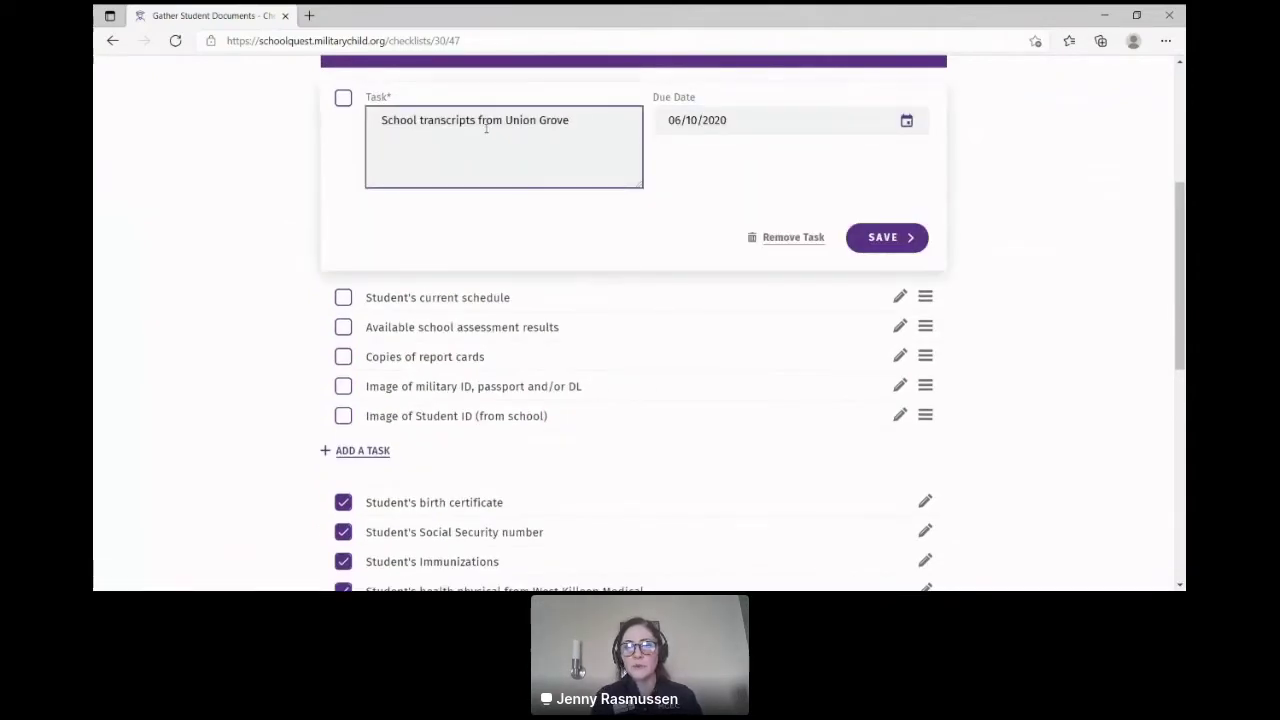
click(719, 128)
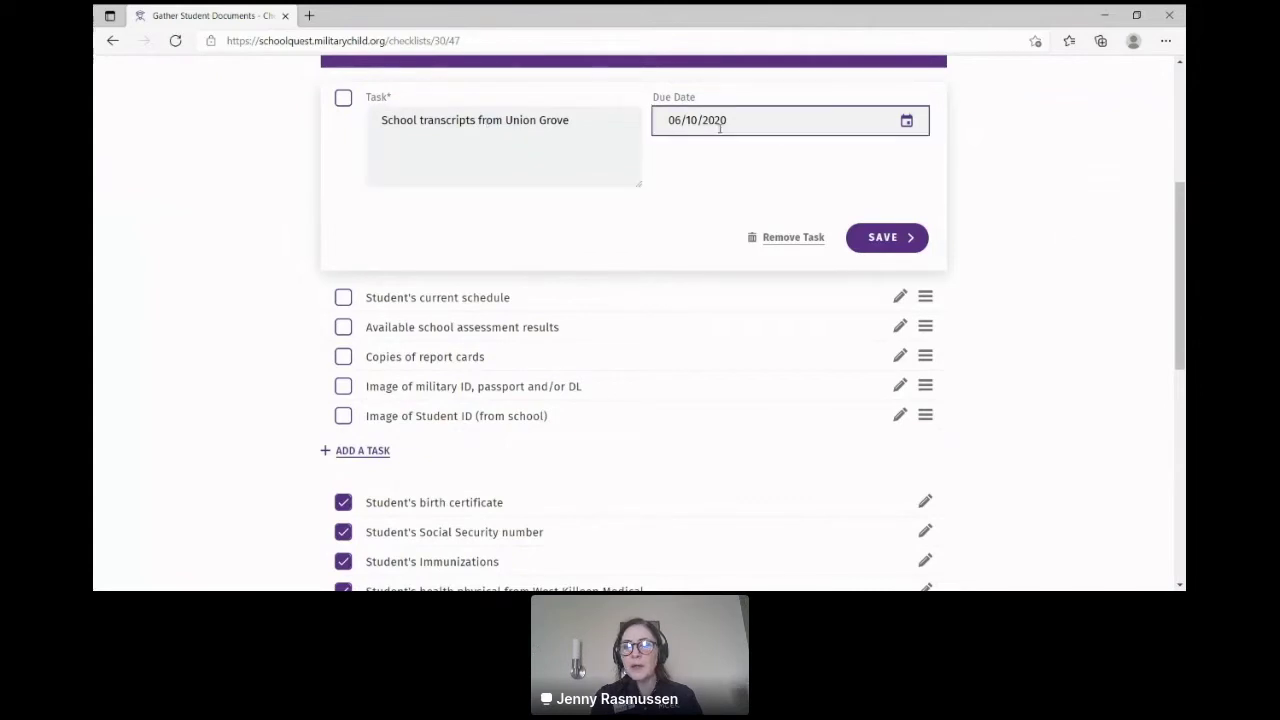
click(905, 237)
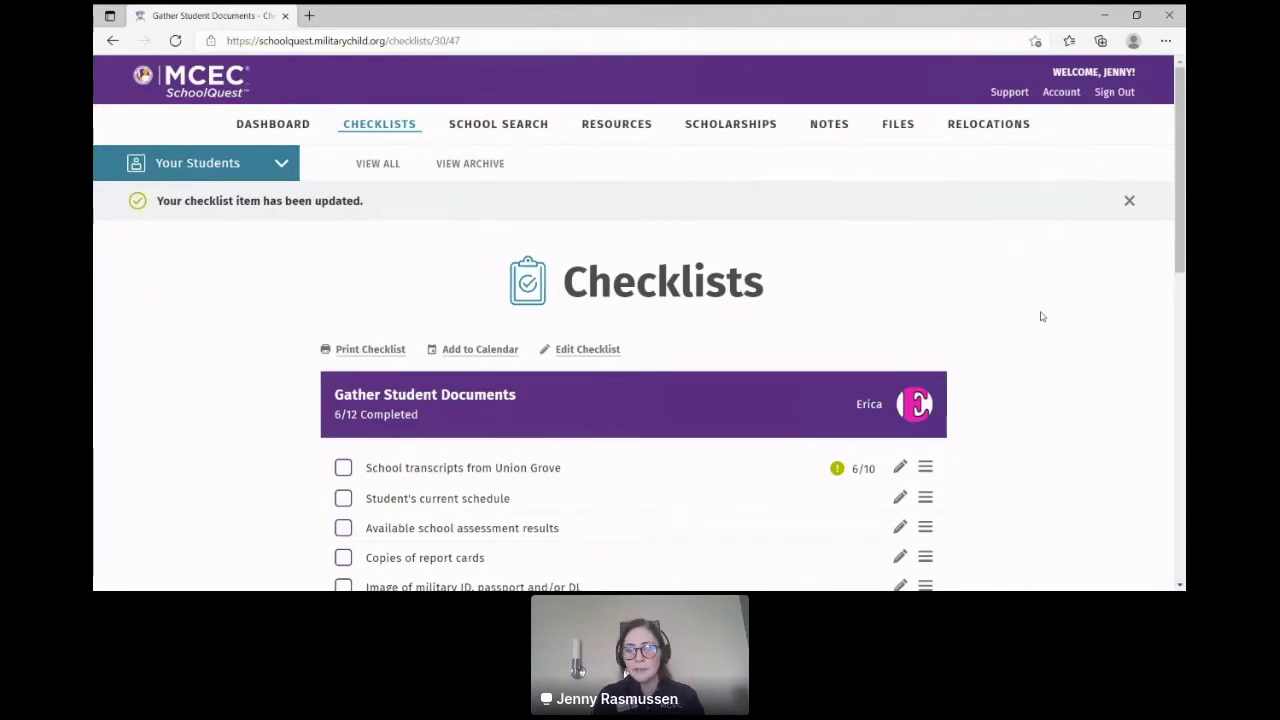
scroll(1040, 316, down, 3)
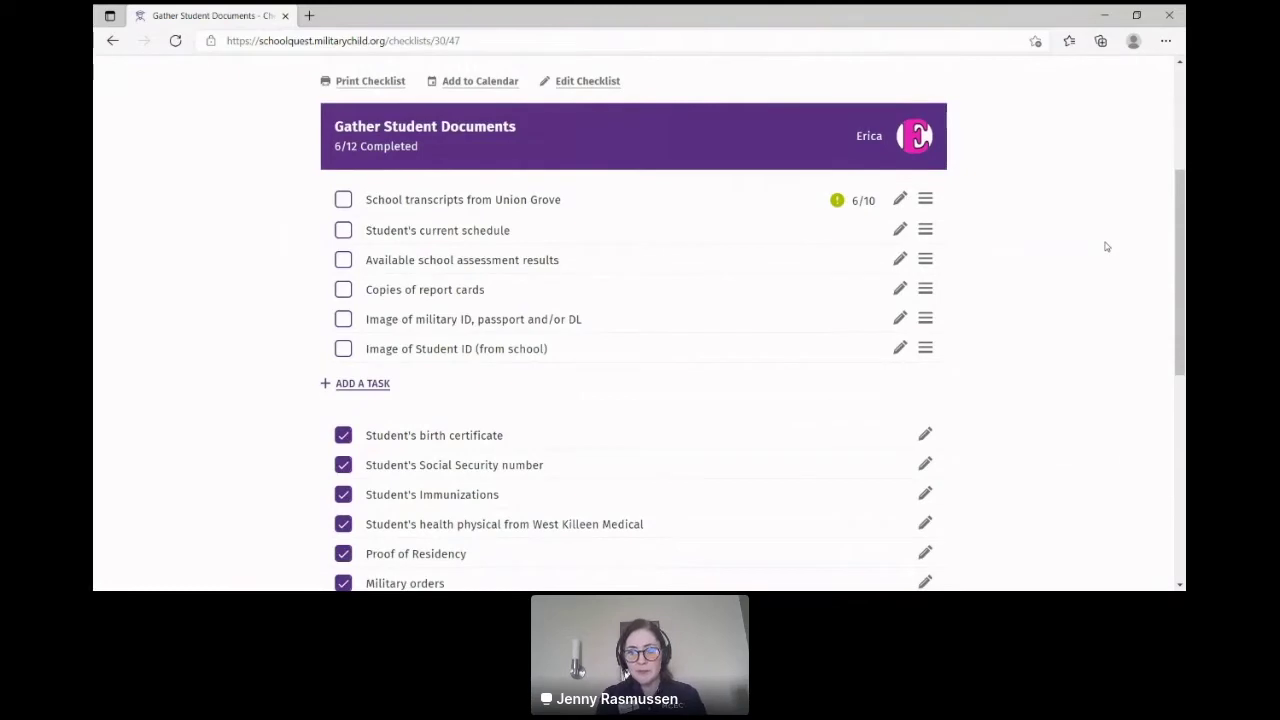
scroll(1106, 246, down, 2)
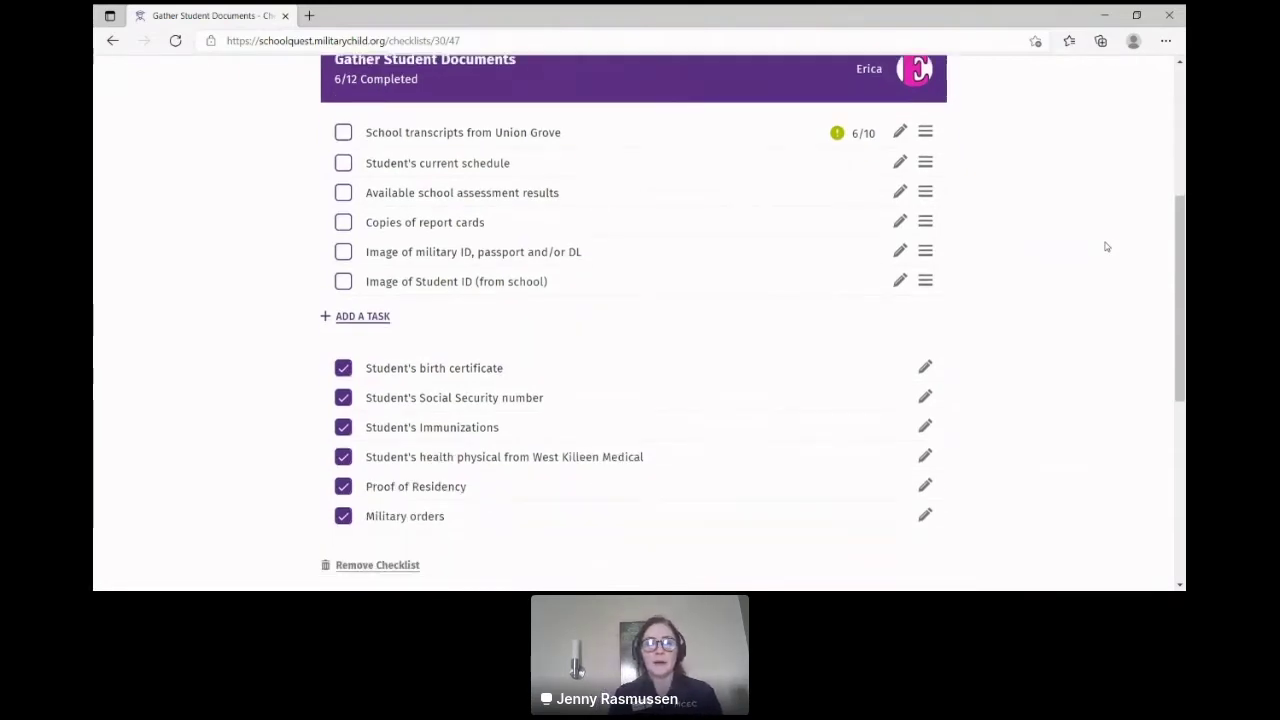
scroll(1106, 246, up, 3)
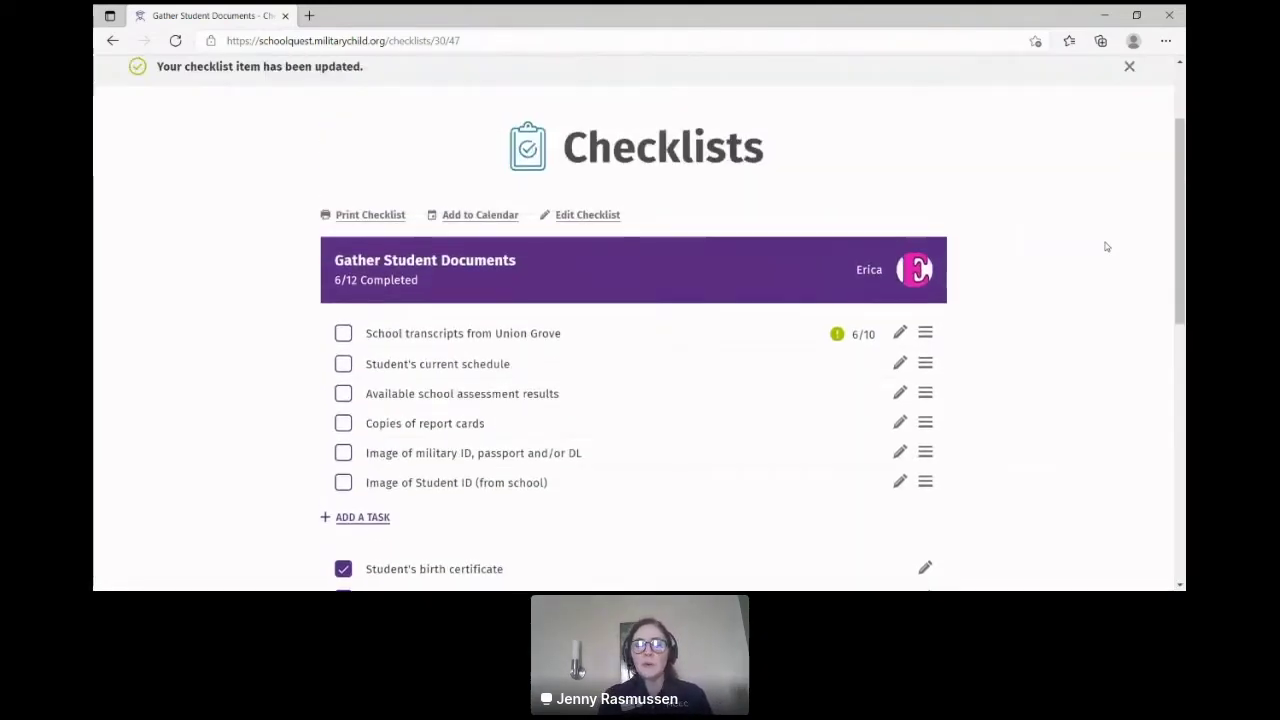
scroll(1106, 246, up, 2)
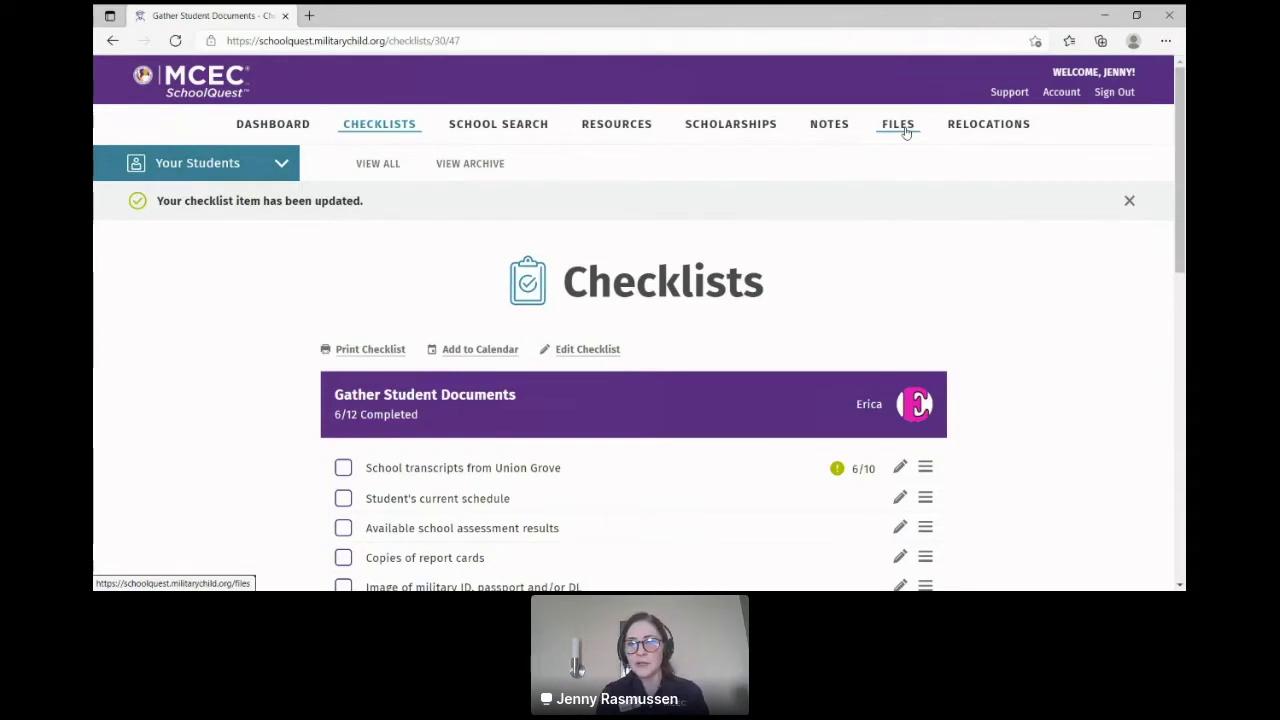
Step: Go to Your Student Files and scroll through the Dropbox file list showing E shot record.docx
click(903, 128)
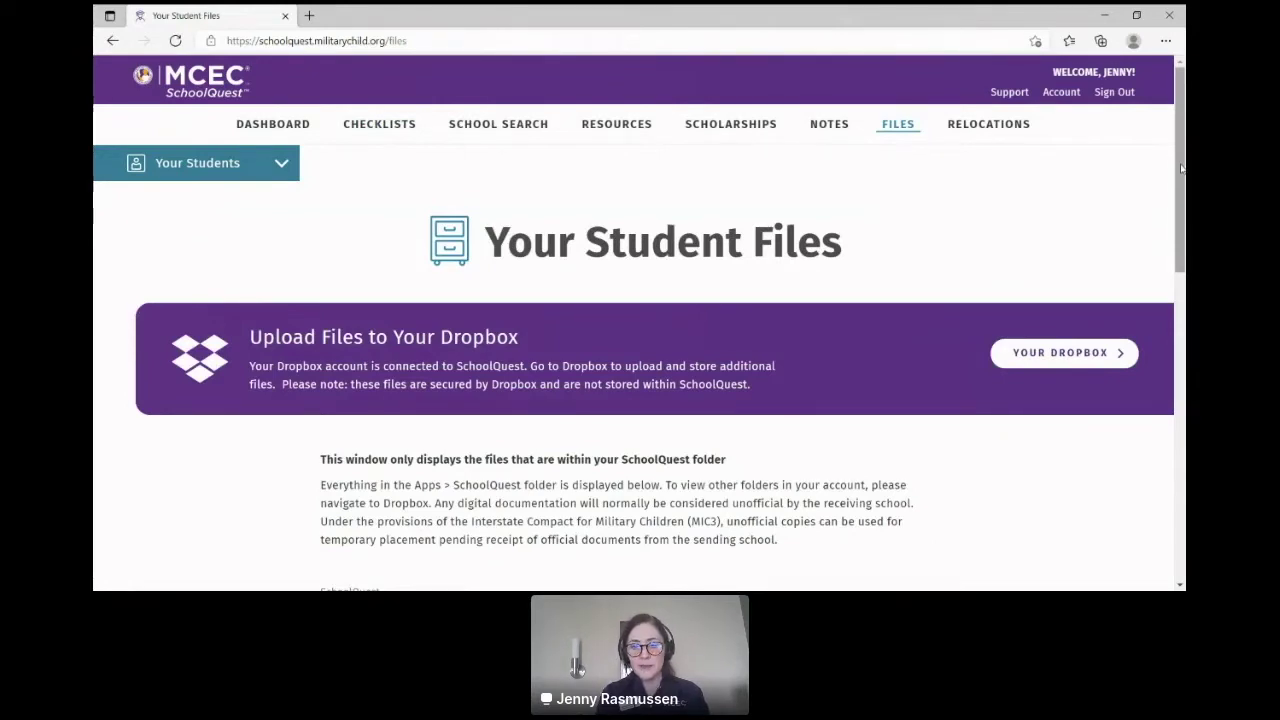
scroll(1181, 168, down, 1)
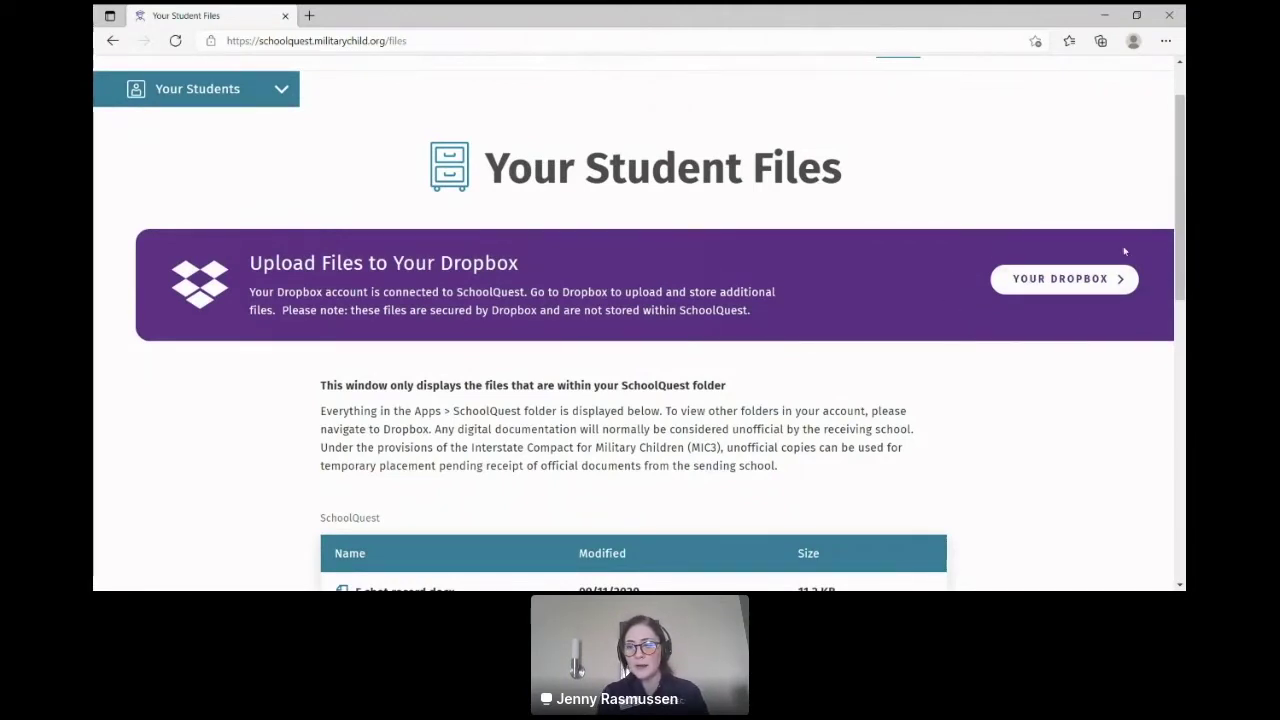
scroll(1183, 213, down, 1)
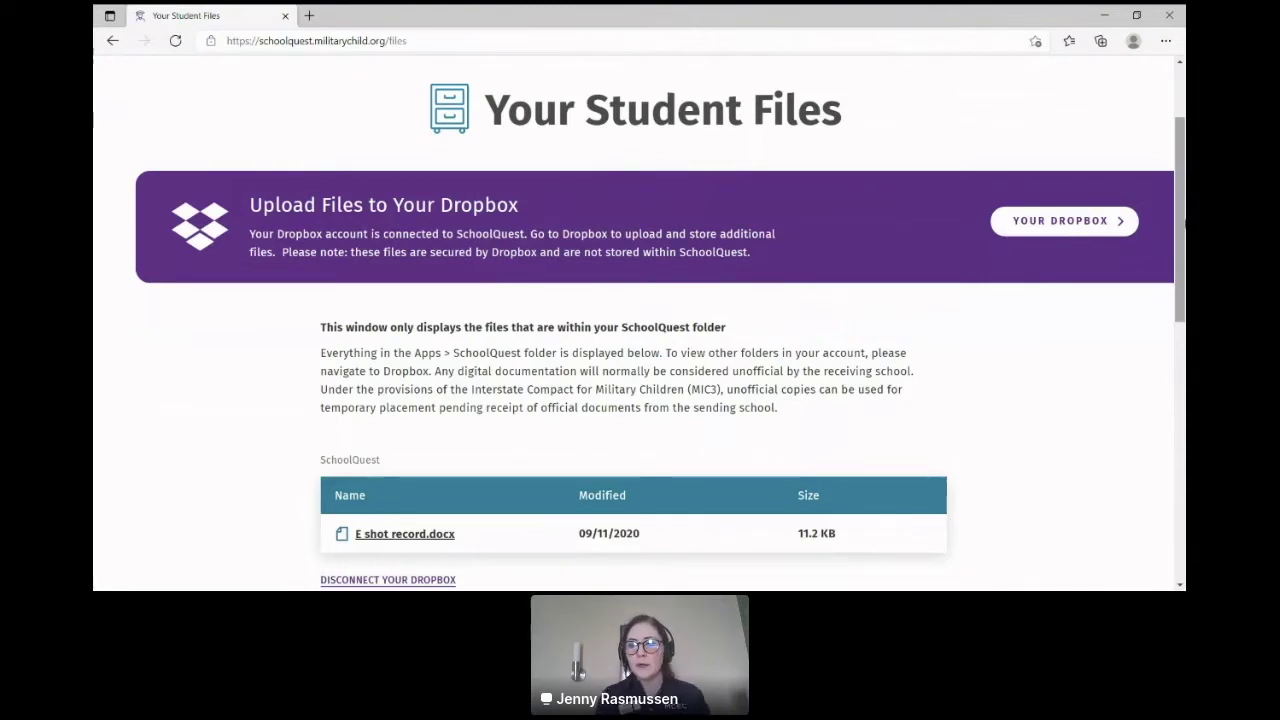
scroll(1182, 220, down, 1)
scroll(1182, 222, up, 1)
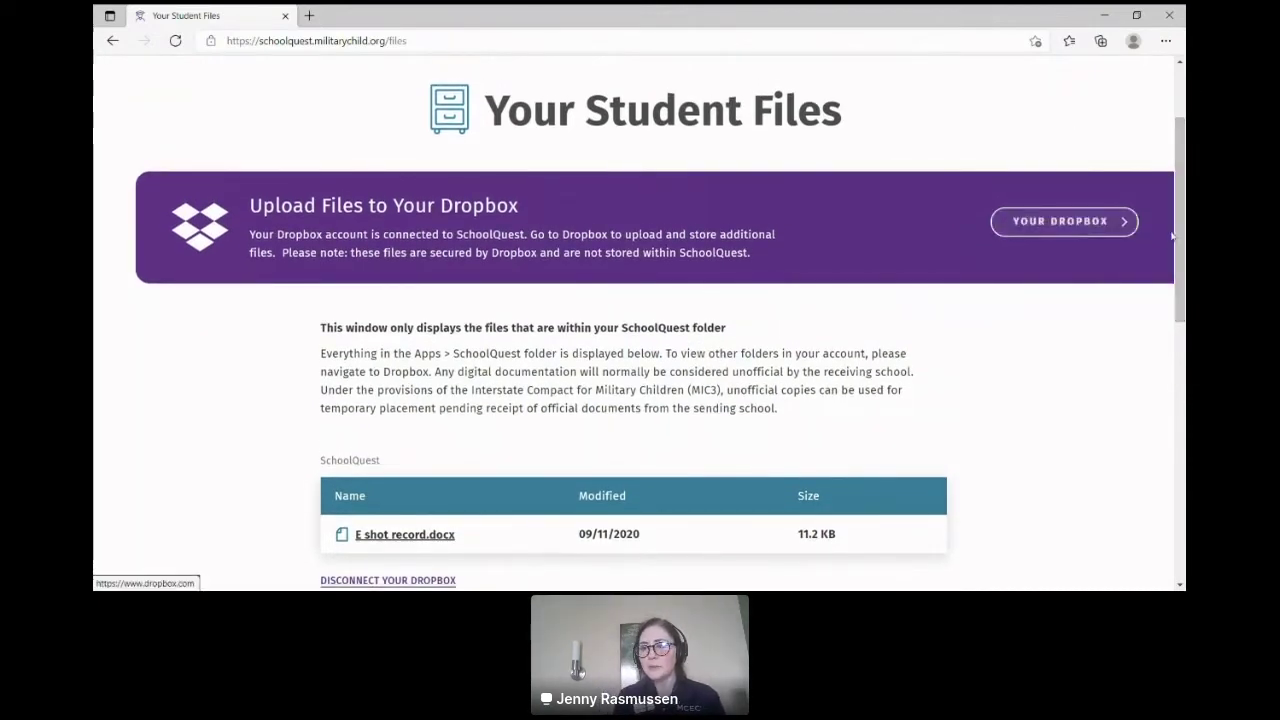
scroll(668, 241, down, 1)
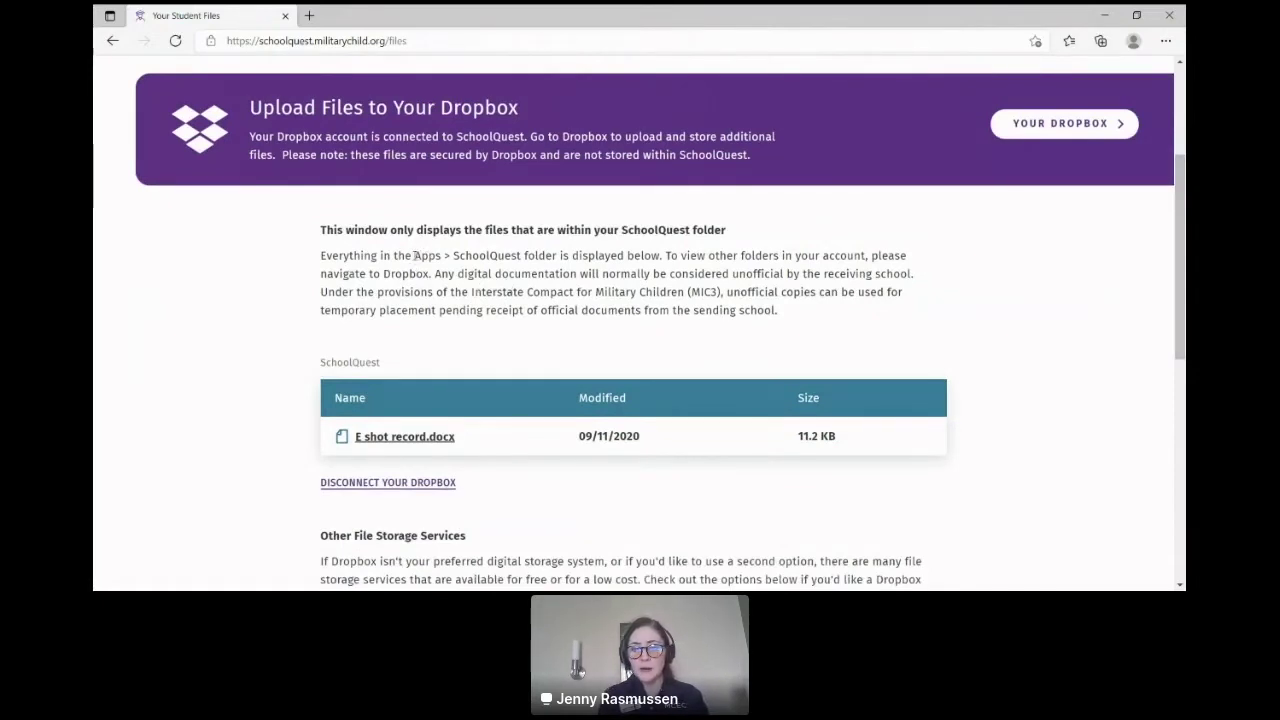
Step: Highlight 'Apps' in the explanation, browse the other storage services, then return to the top
drag(414, 256, 520, 256)
click(261, 389)
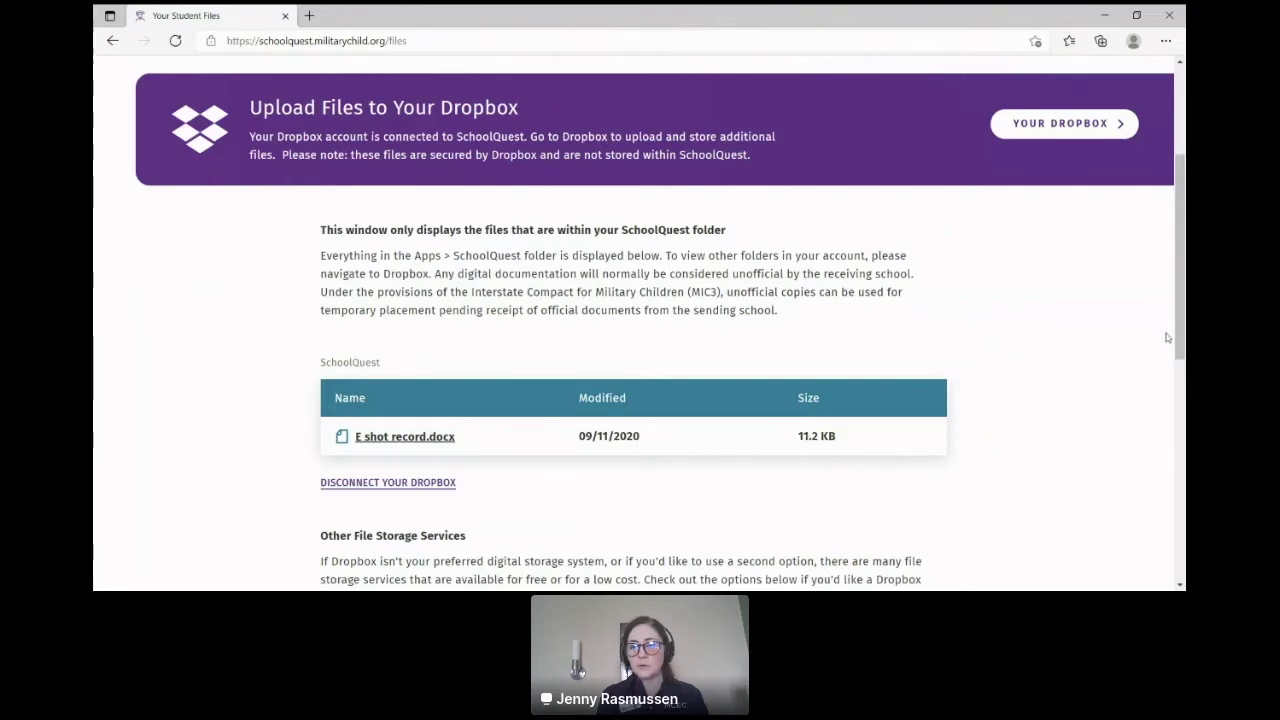
drag(1178, 338, 1182, 375)
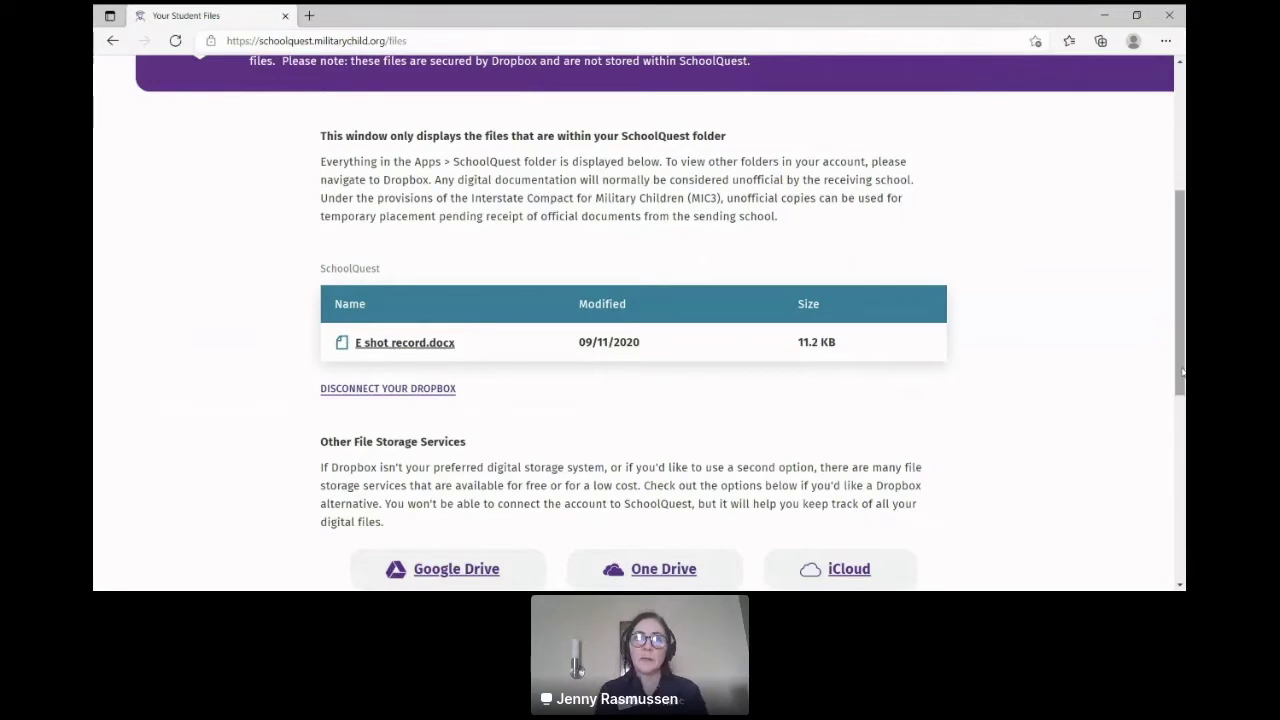
drag(1182, 372, 1175, 420)
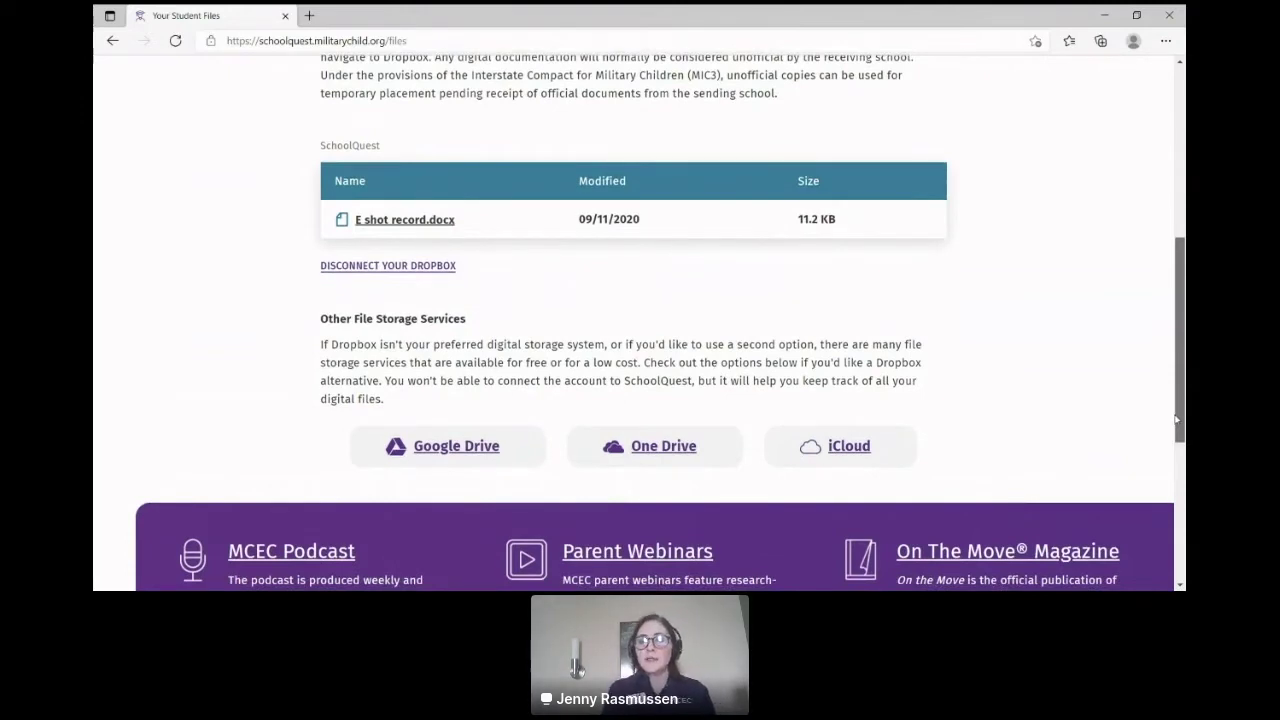
drag(1177, 420, 1173, 433)
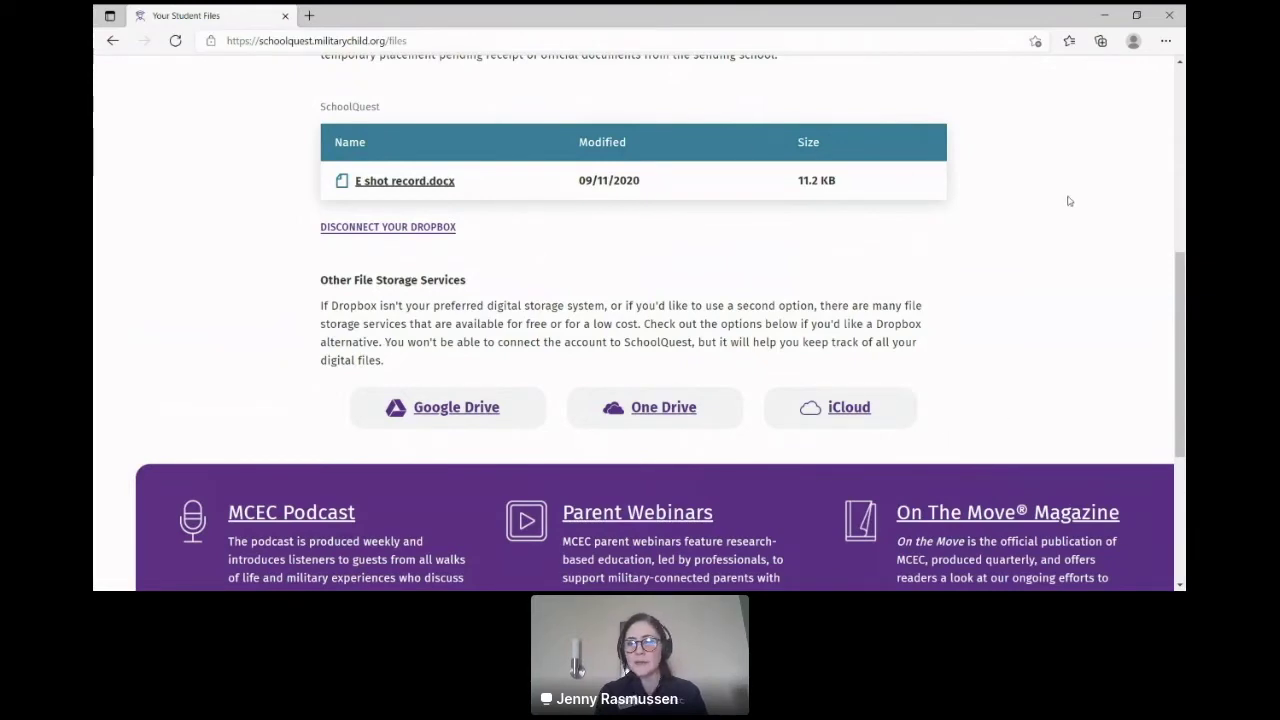
drag(1181, 324, 1181, 300)
scroll(537, 135, up, 5)
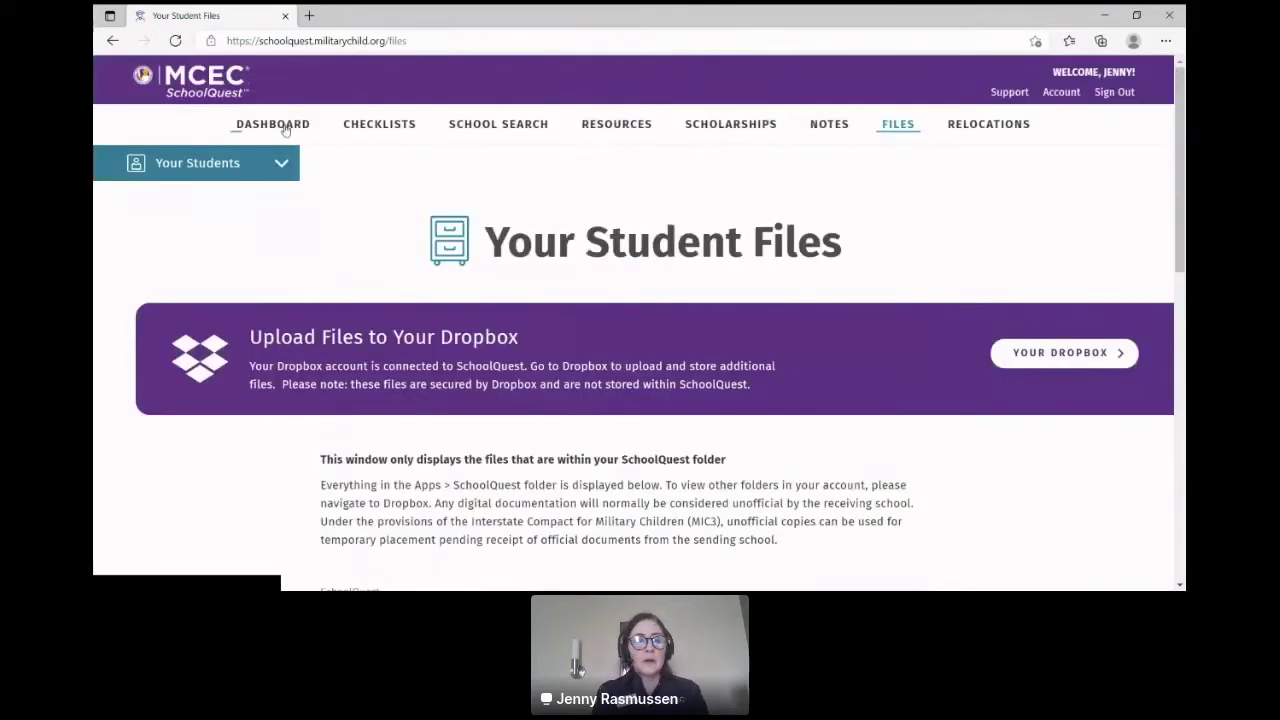
Step: Return to the dashboard, open the student's profile and her Credits for Graduation Checklist (7/17)
click(286, 133)
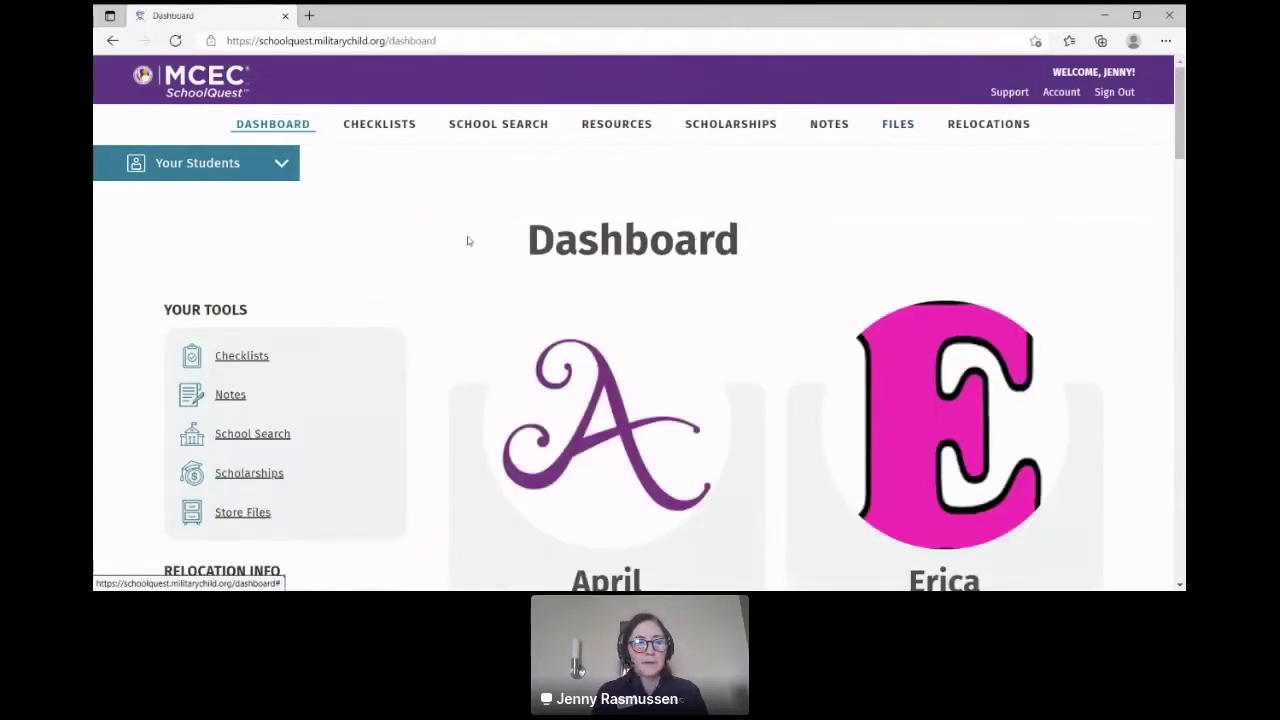
click(940, 505)
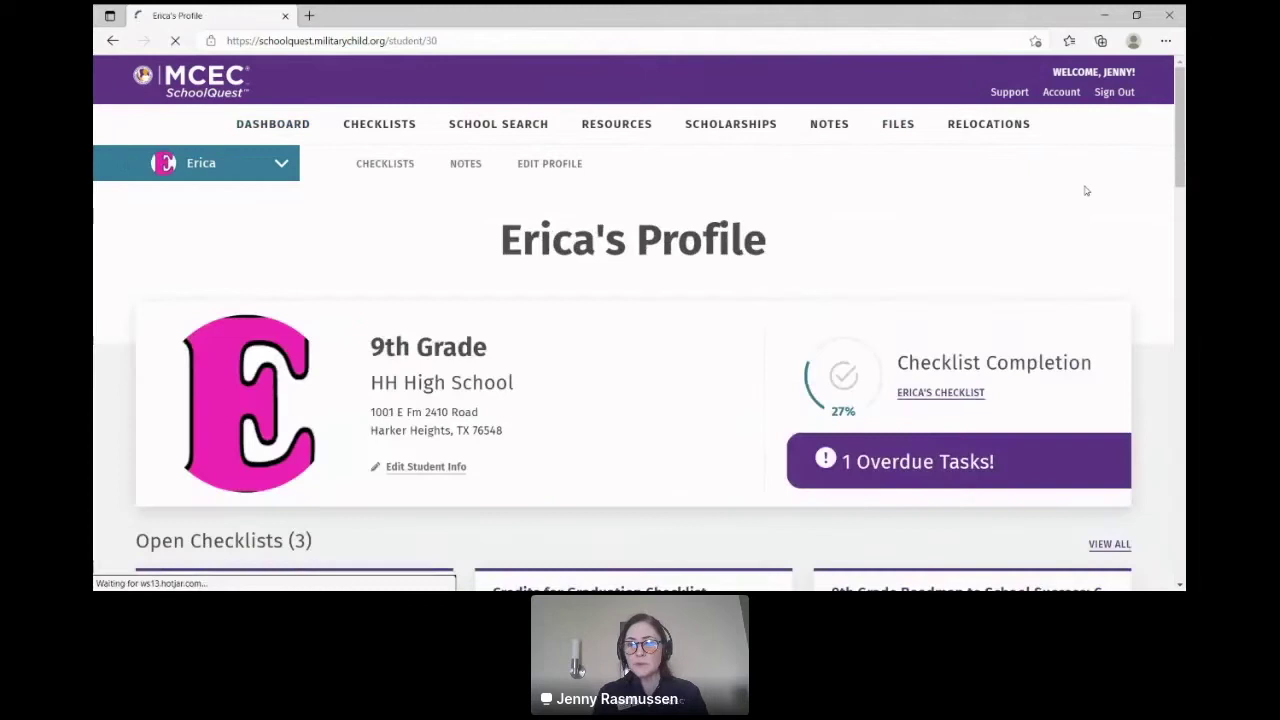
drag(1181, 153, 1181, 204)
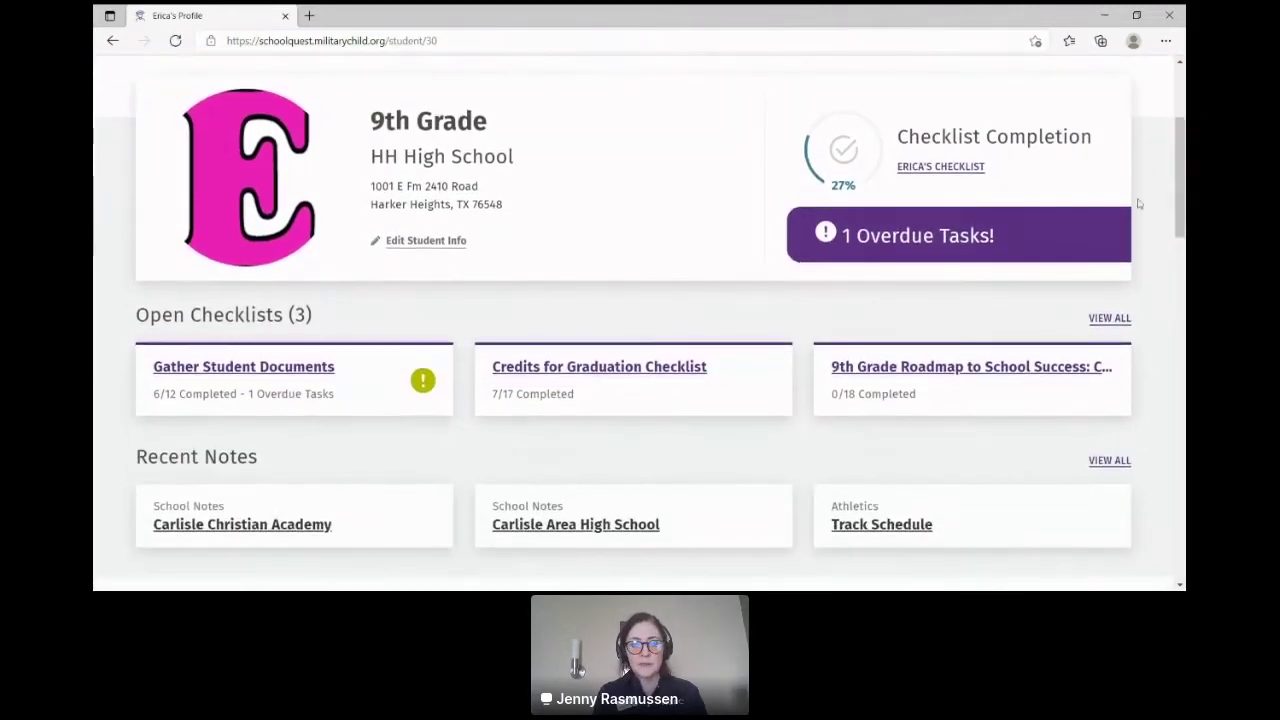
click(603, 375)
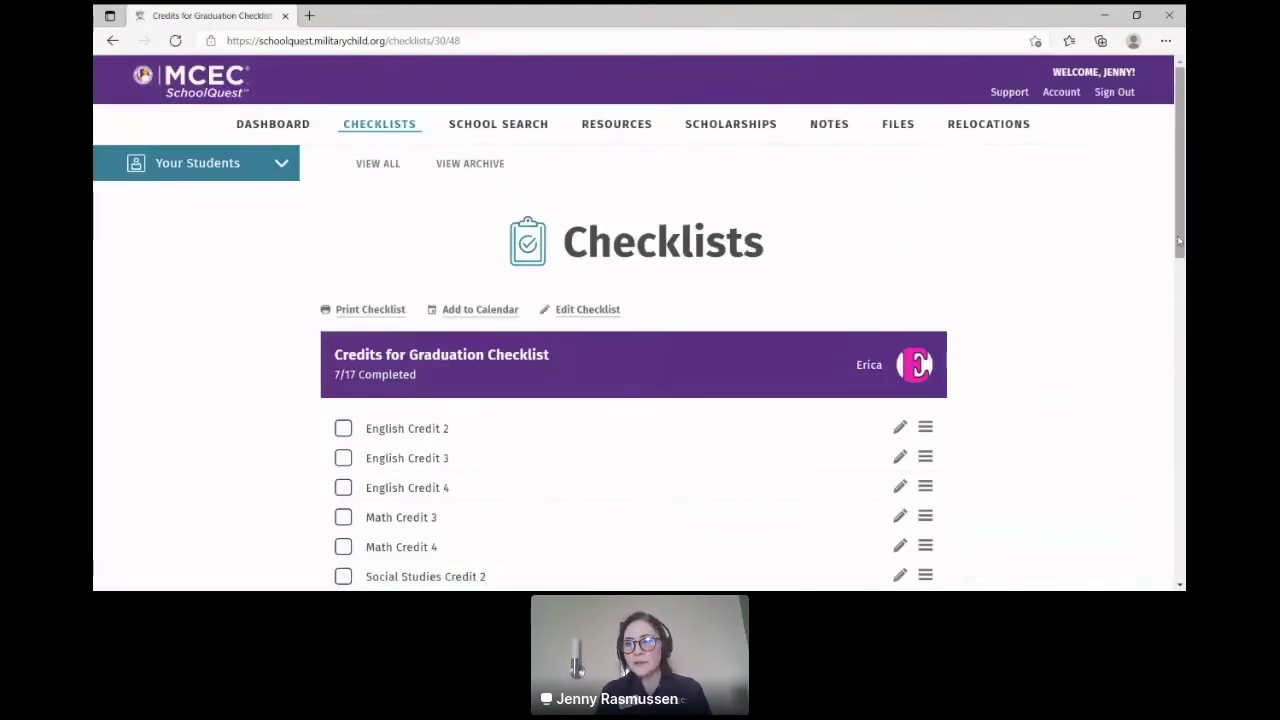
Step: Review the graduation checklist's credit items, start adding a task, then go back to the profile
drag(1181, 238, 1180, 316)
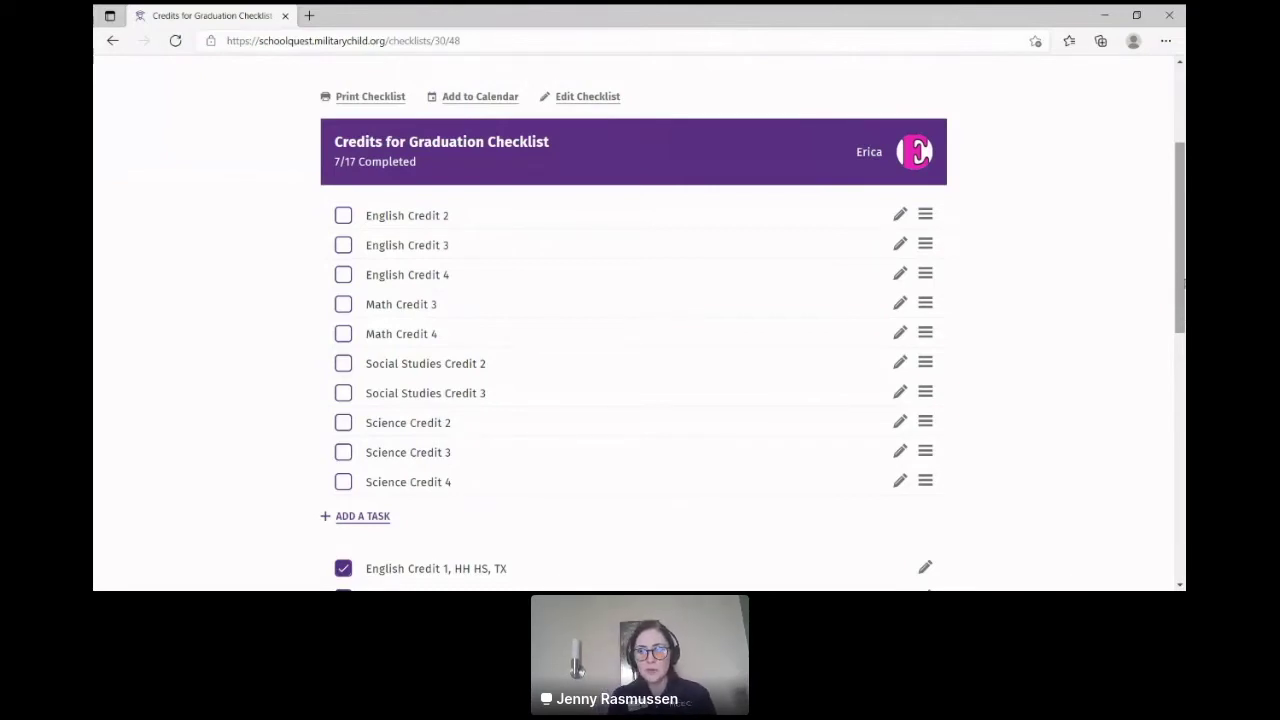
drag(1182, 280, 1183, 369)
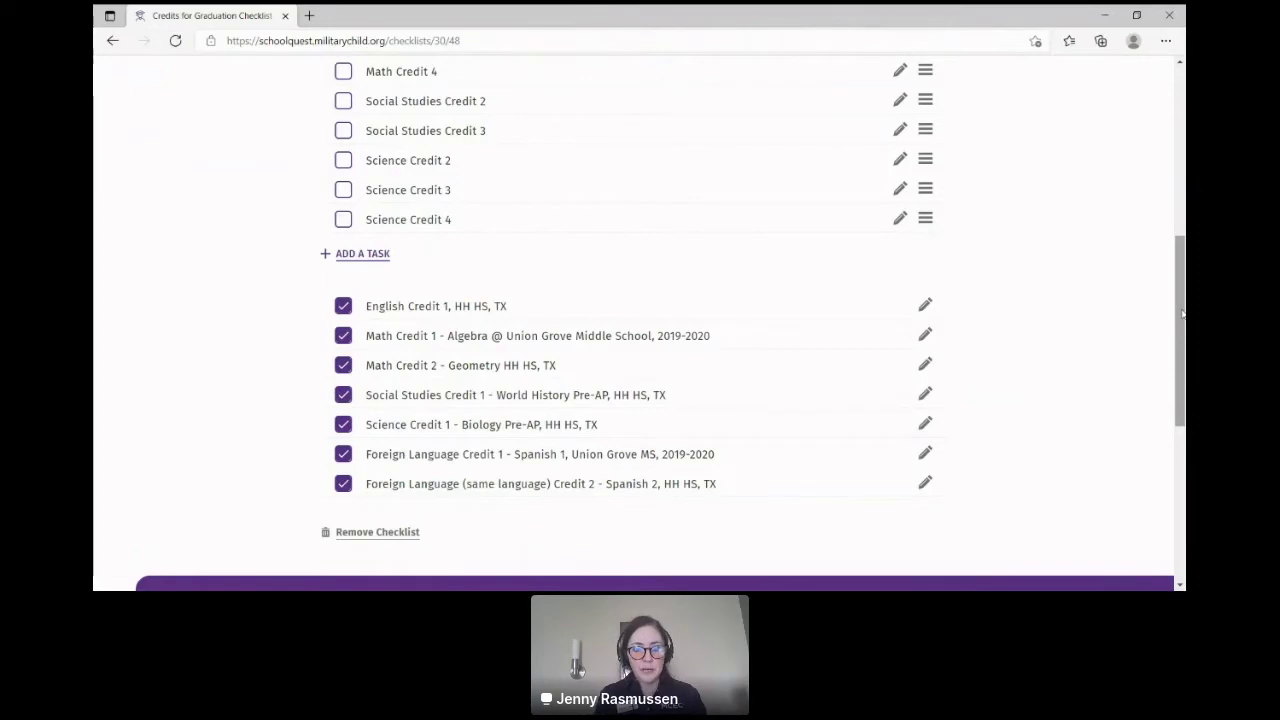
scroll(535, 397, up, 2)
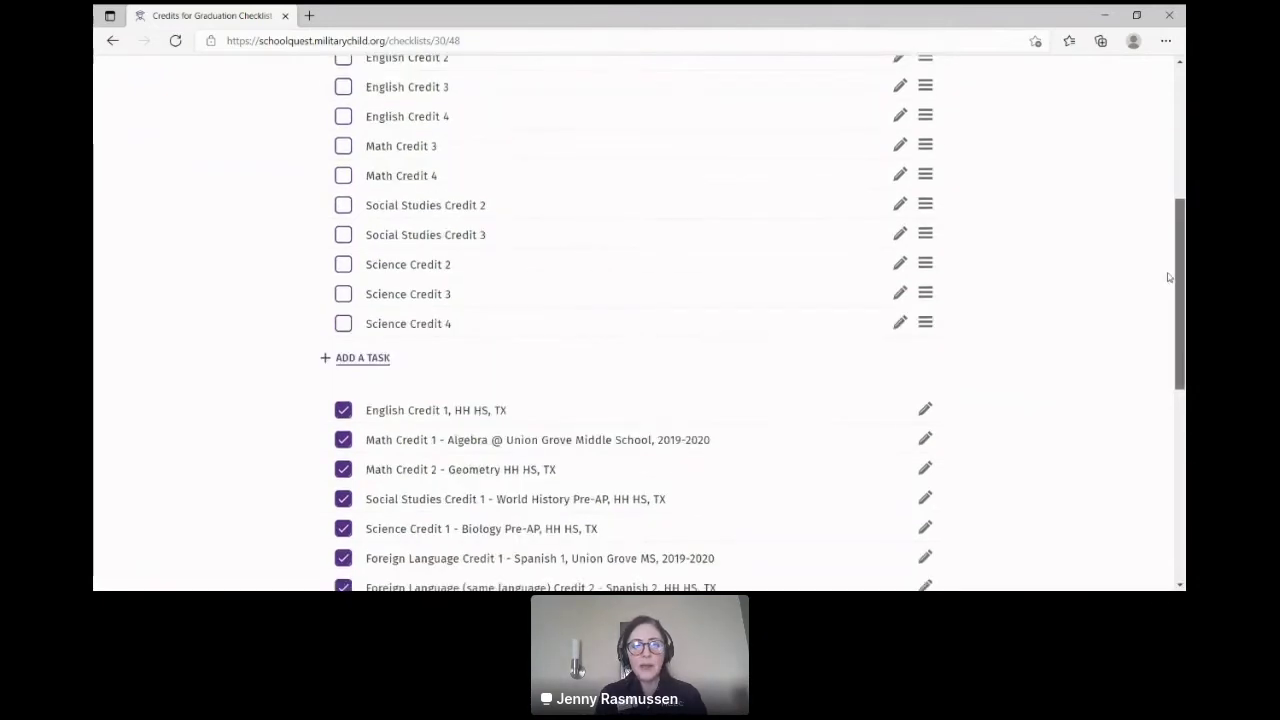
click(383, 374)
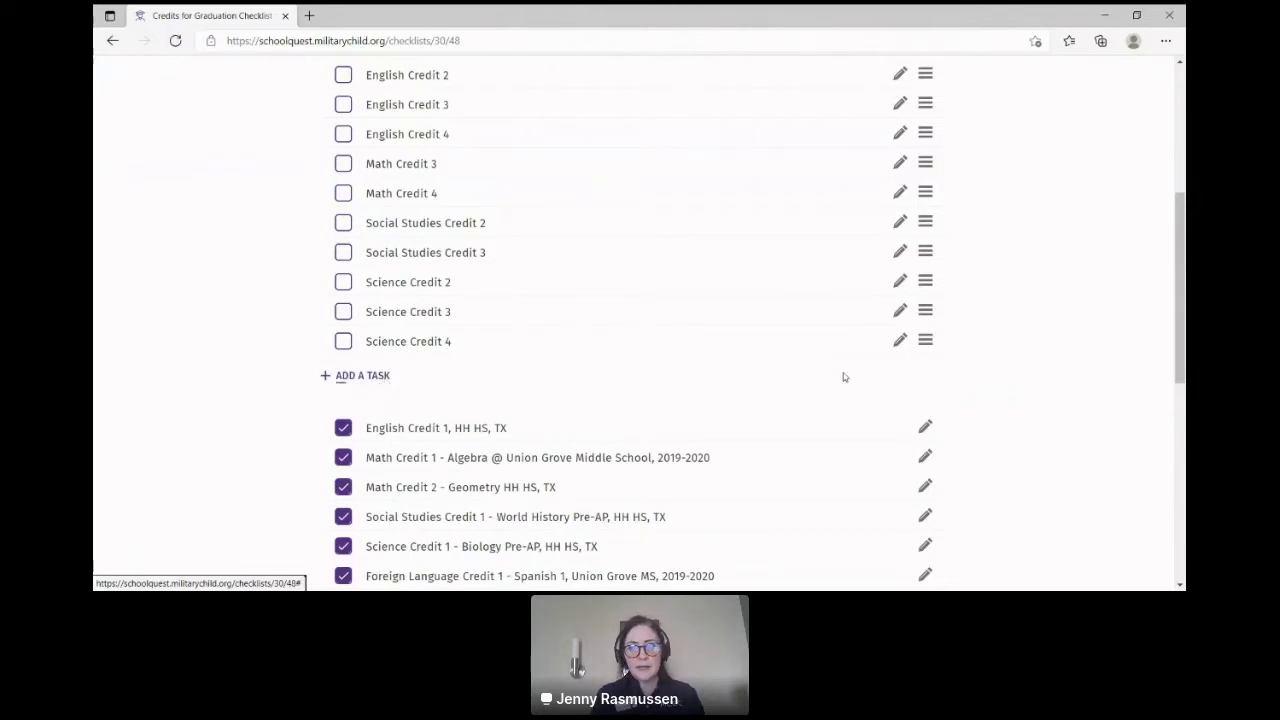
drag(1183, 349, 1151, 207)
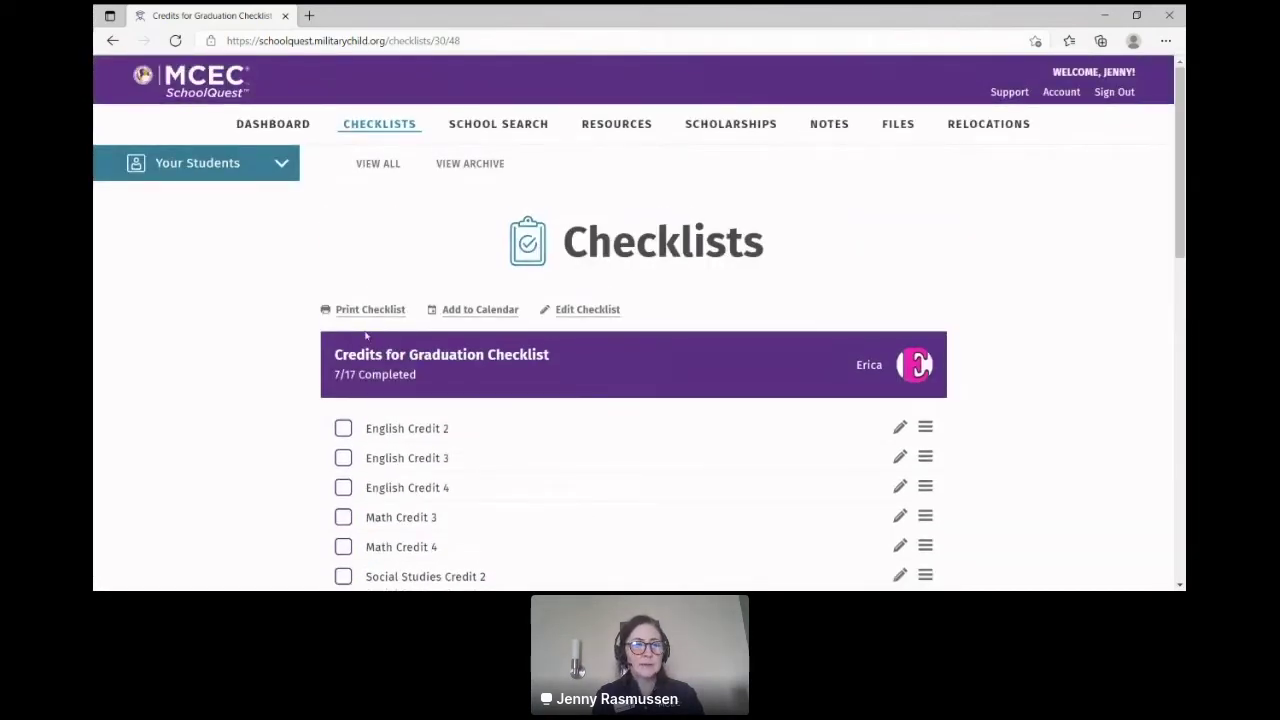
click(112, 40)
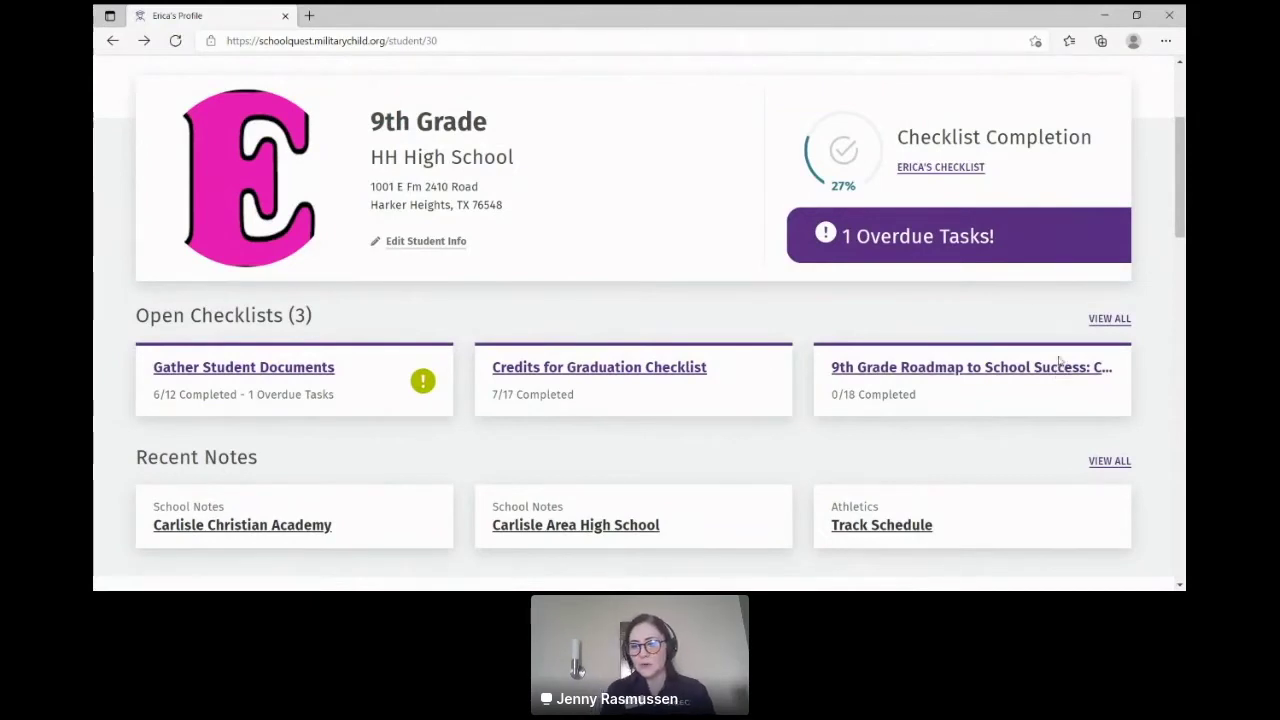
Step: Review the tasks of the 0/18 9th Grade Roadmap checklist, then show all checklists
click(1053, 370)
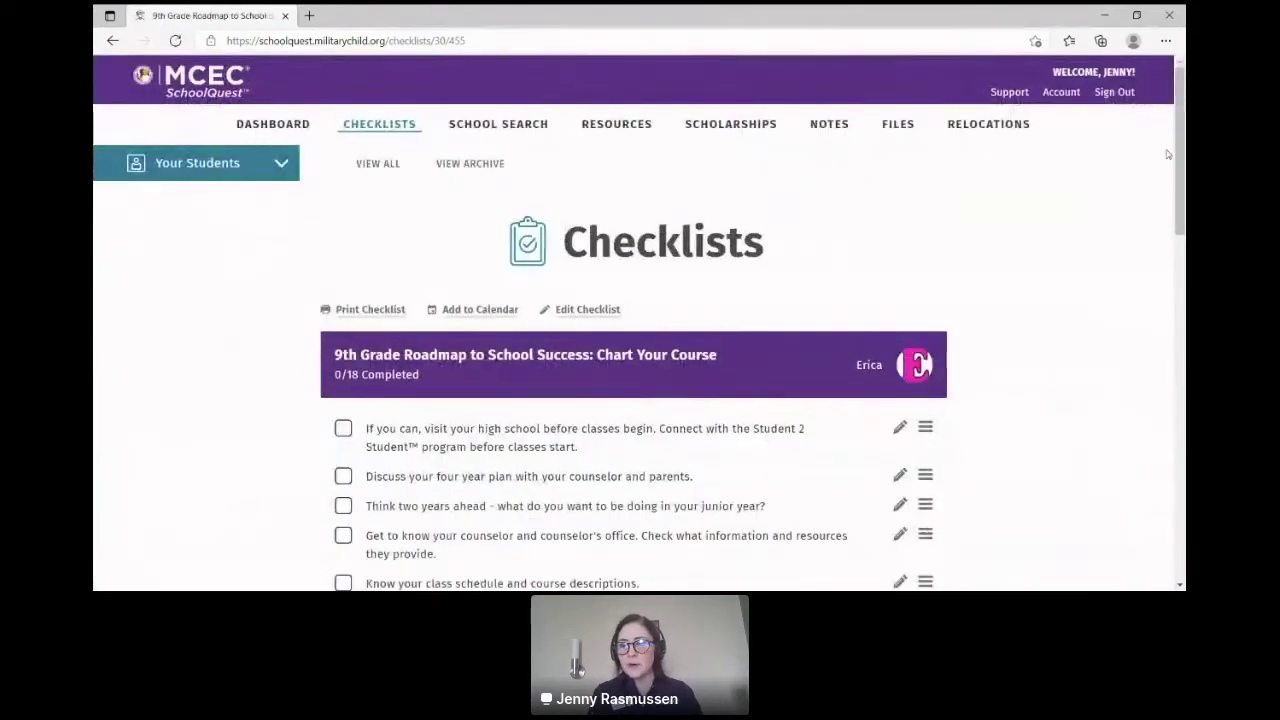
drag(1184, 158, 1182, 203)
drag(1183, 207, 1183, 240)
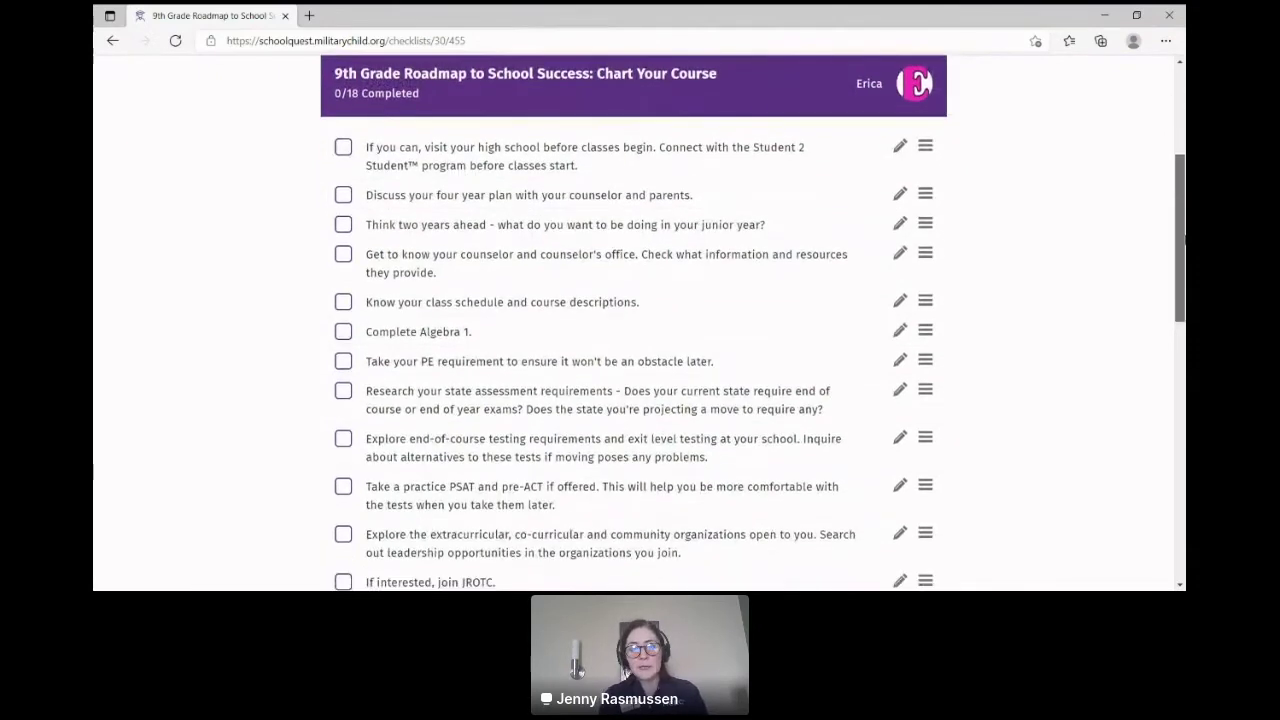
scroll(1183, 240, down, 2)
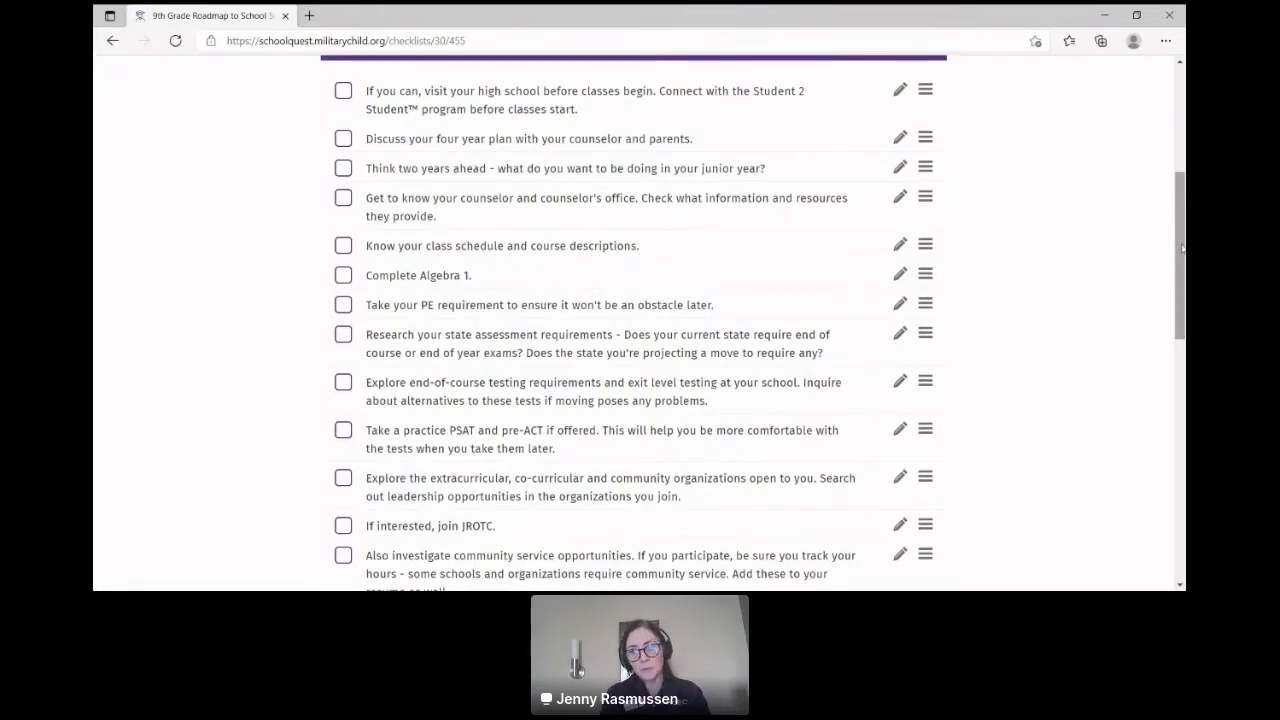
drag(1183, 248, 1183, 143)
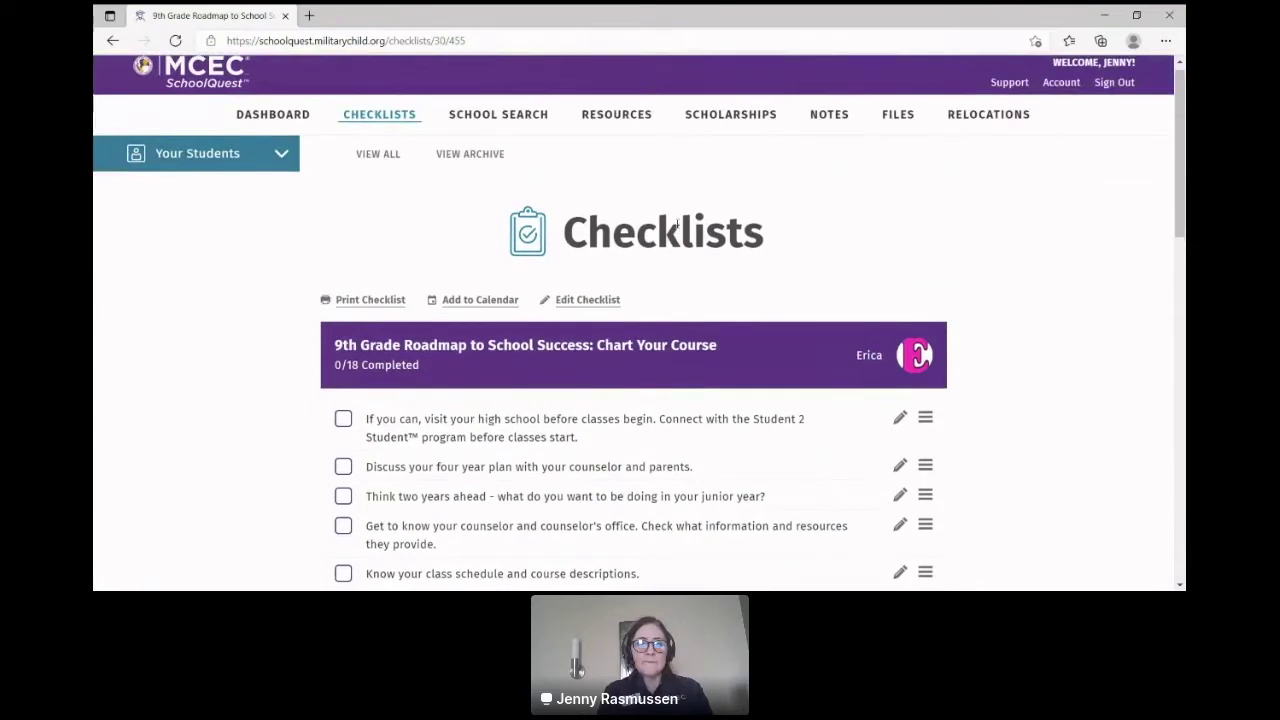
click(378, 156)
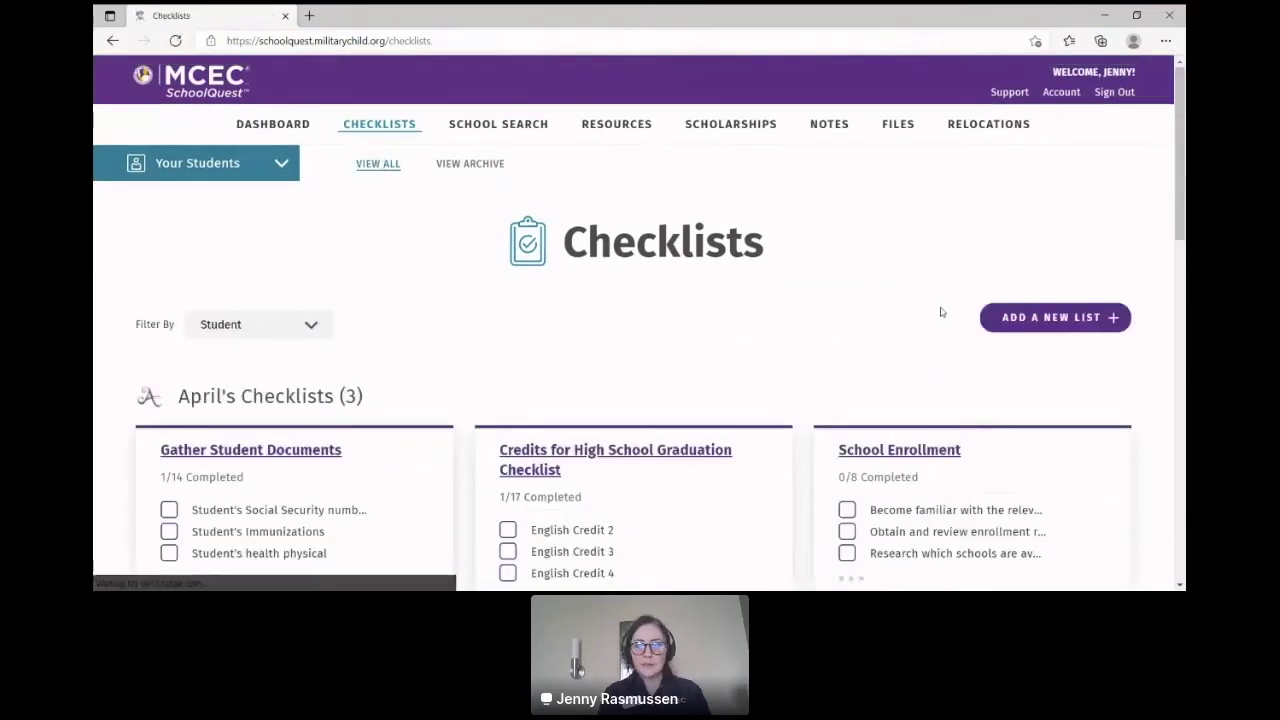
click(1068, 322)
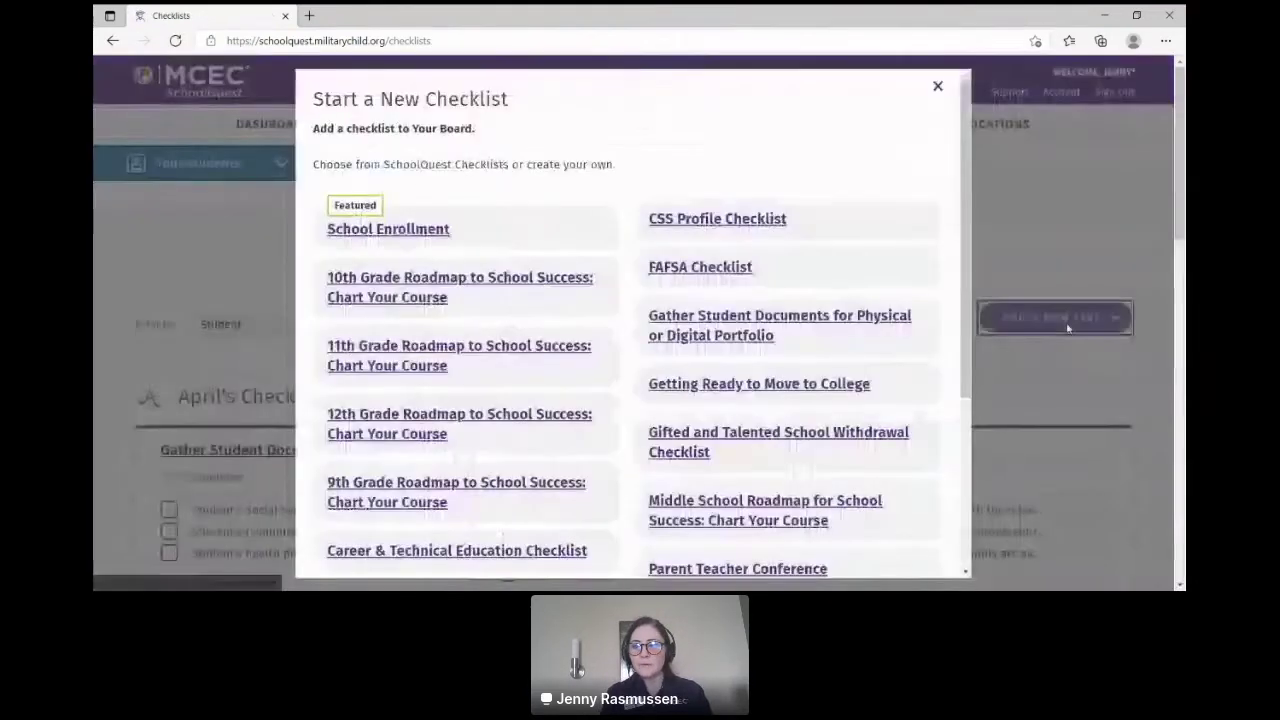
drag(966, 196, 968, 221)
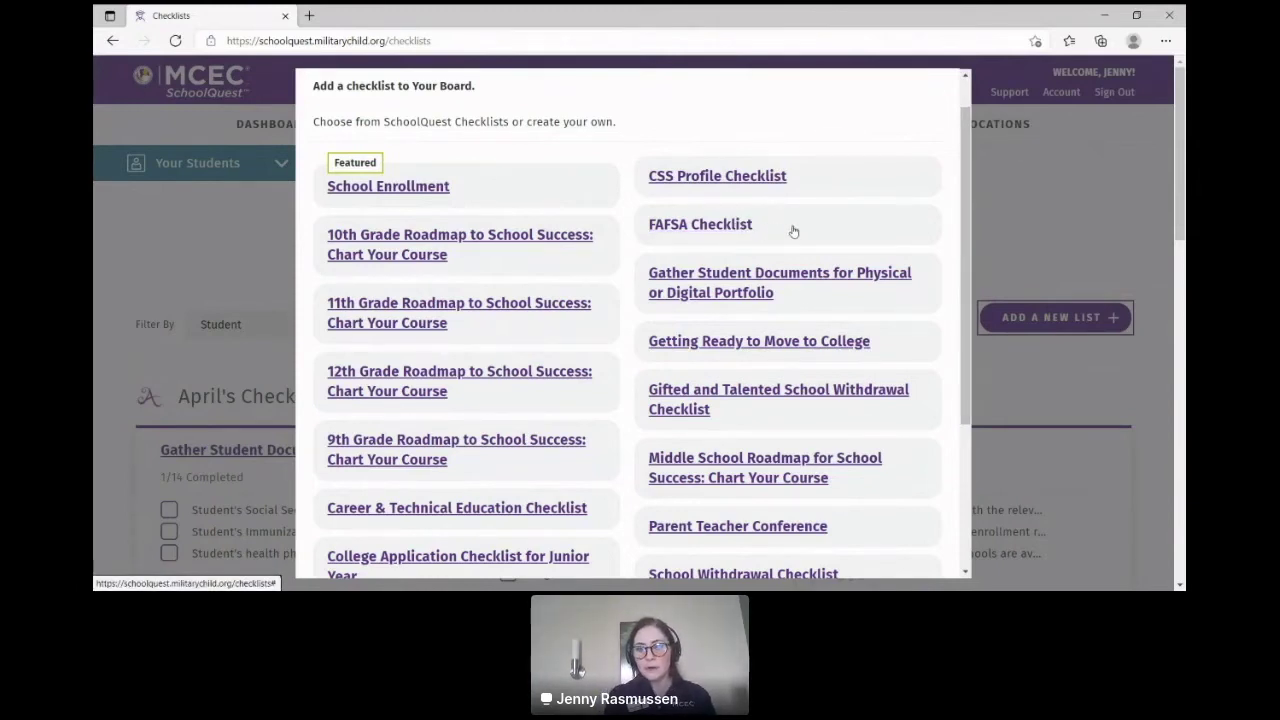
drag(968, 197, 989, 312)
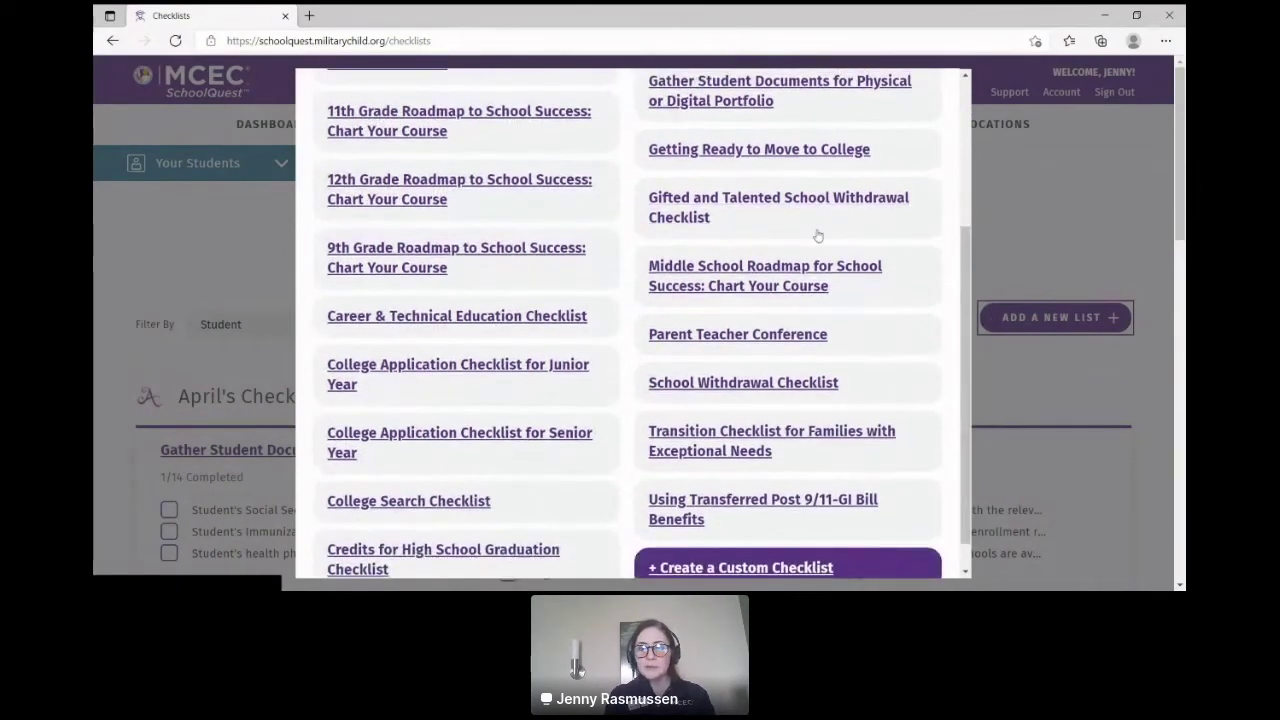
drag(969, 292, 976, 328)
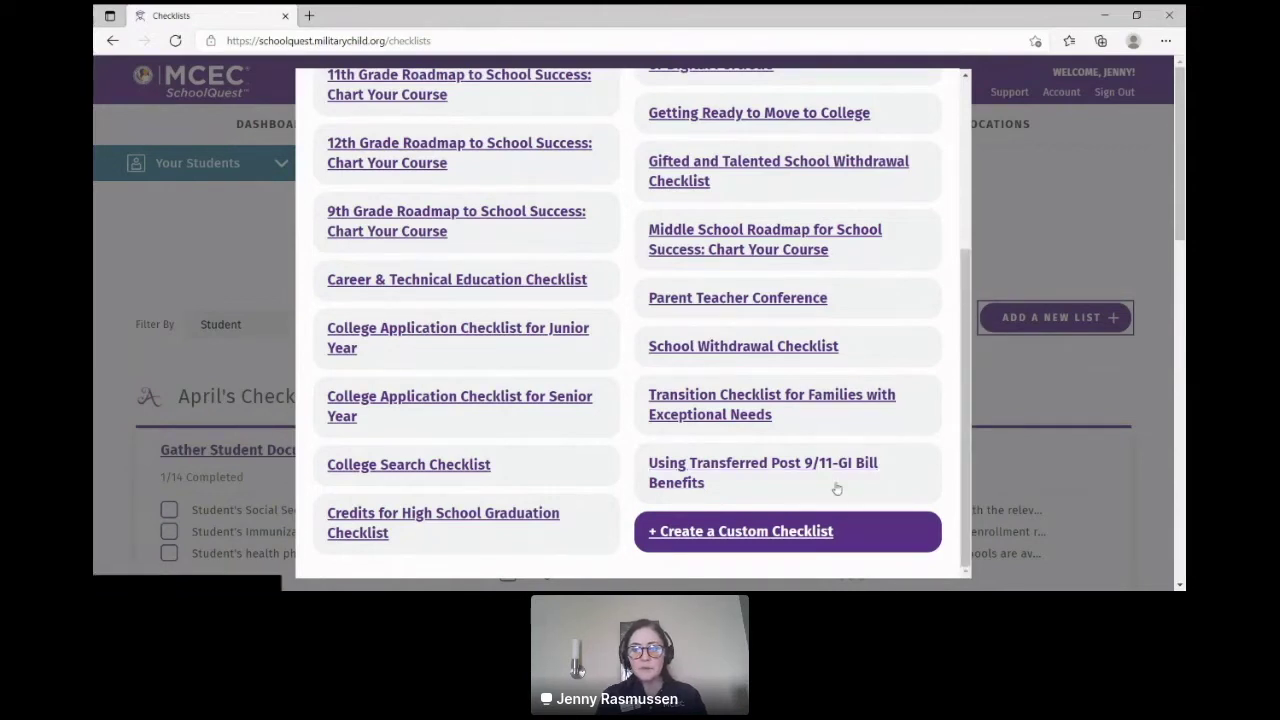
drag(965, 433, 951, 371)
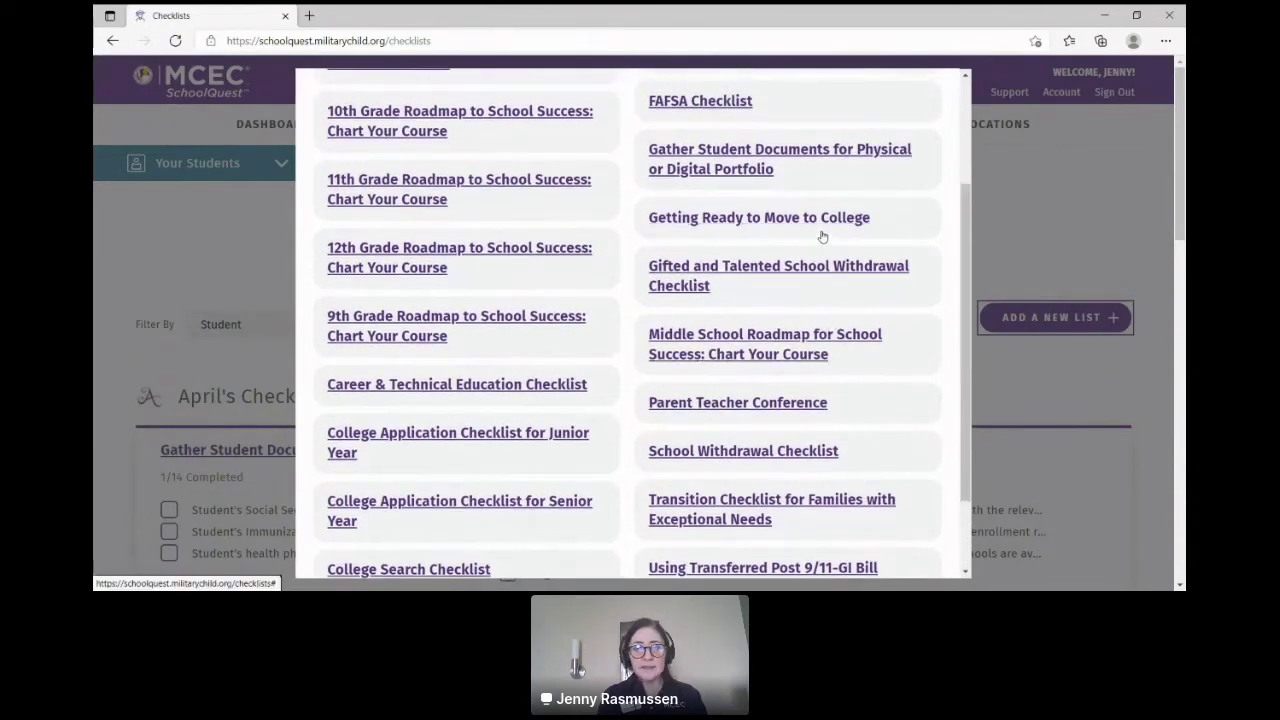
drag(966, 264, 963, 150)
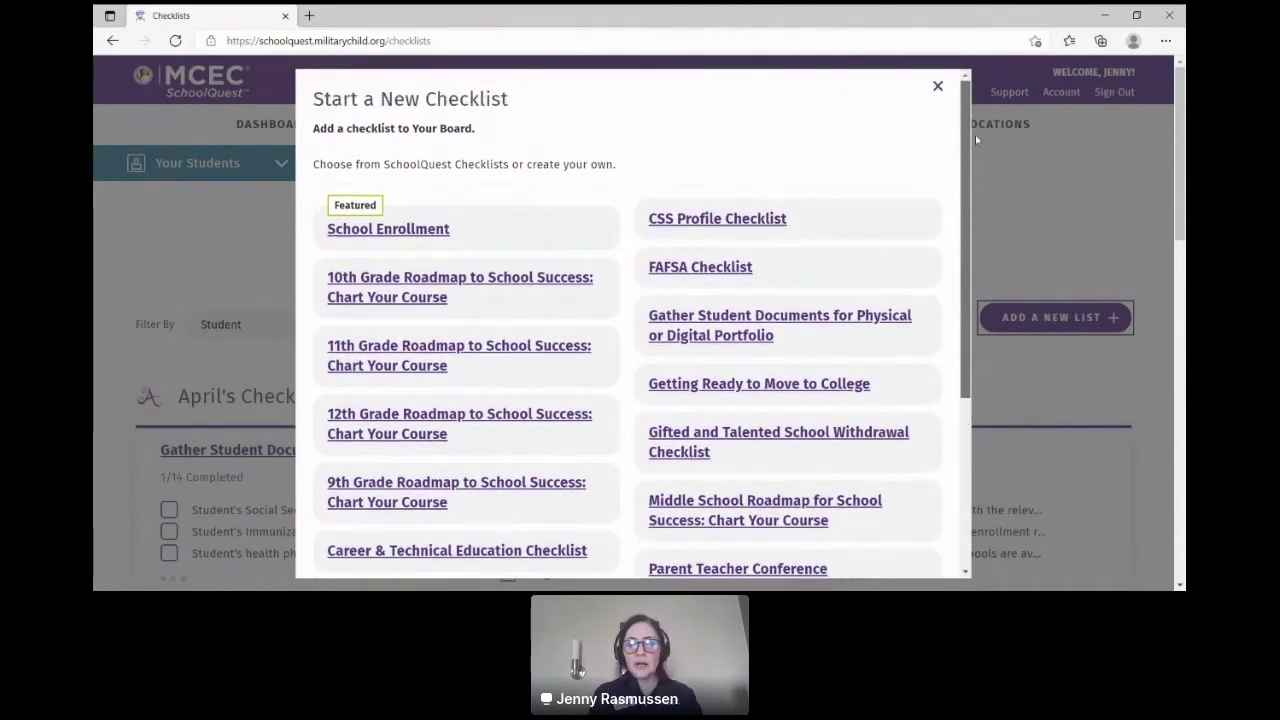
scroll(784, 520, down, 3)
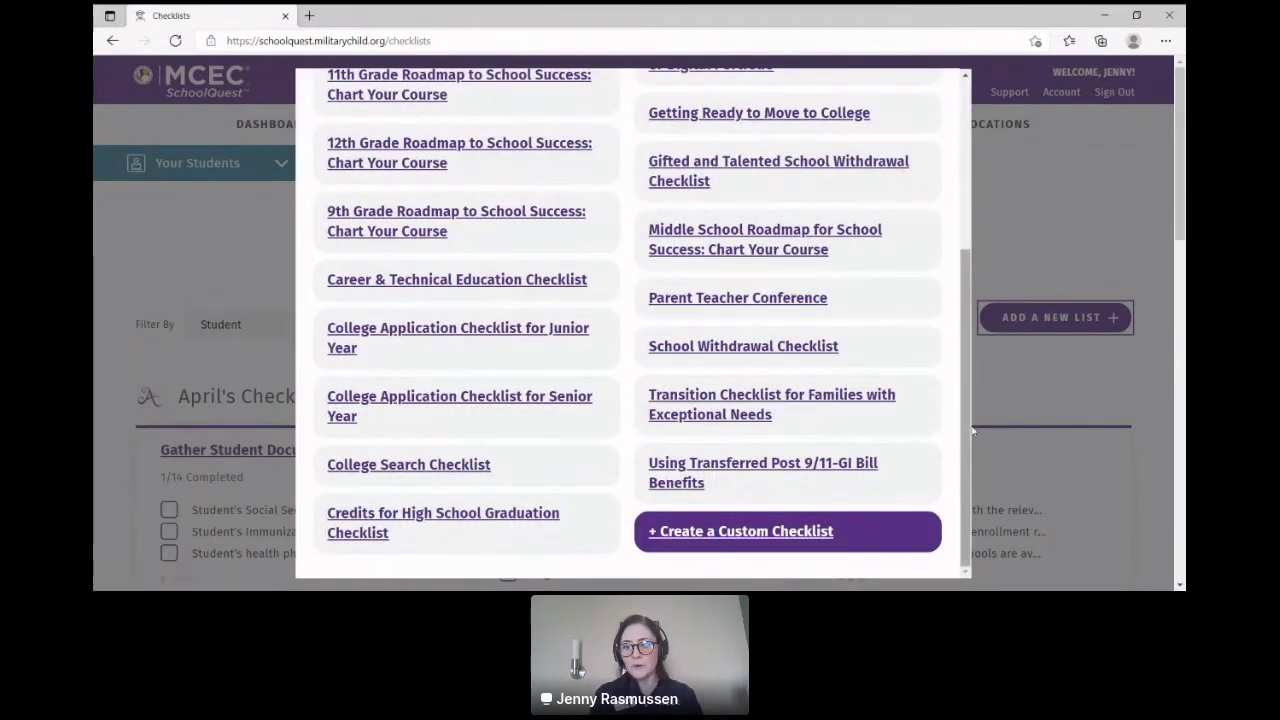
drag(963, 429, 940, 240)
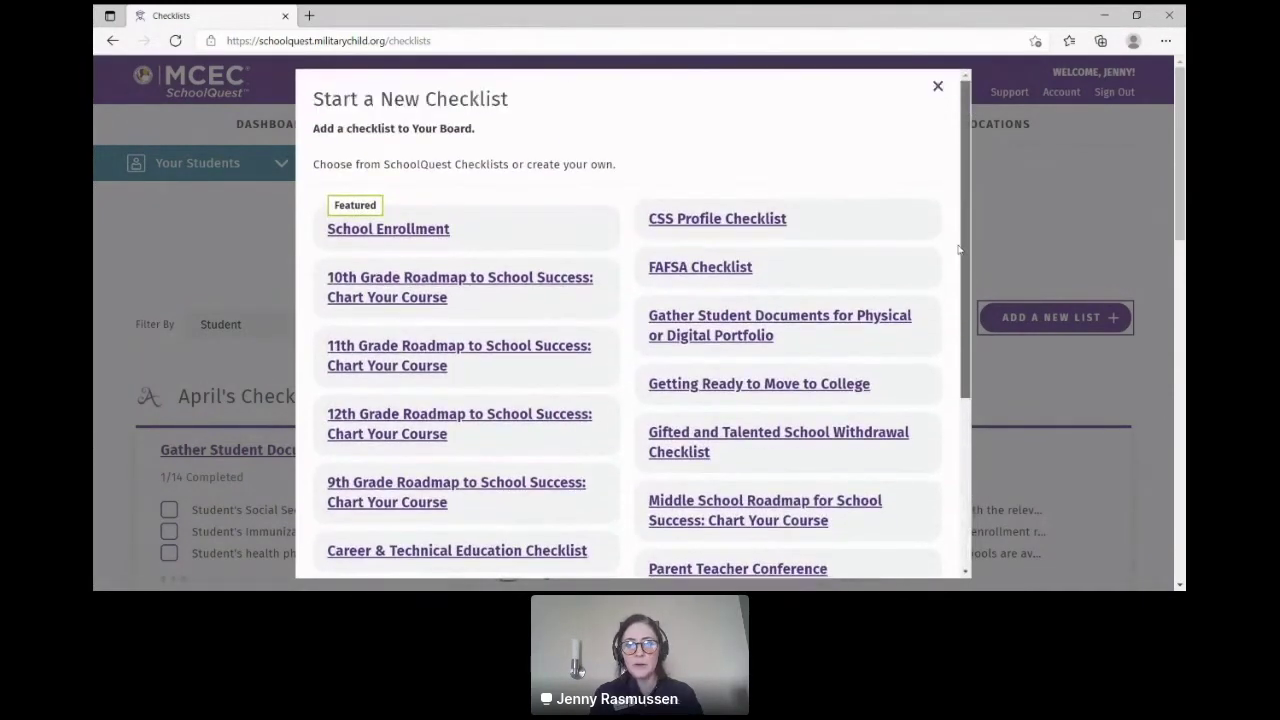
Step: Dismiss the new-checklist choices and open the 9th grade student's profile from Your Students
click(938, 87)
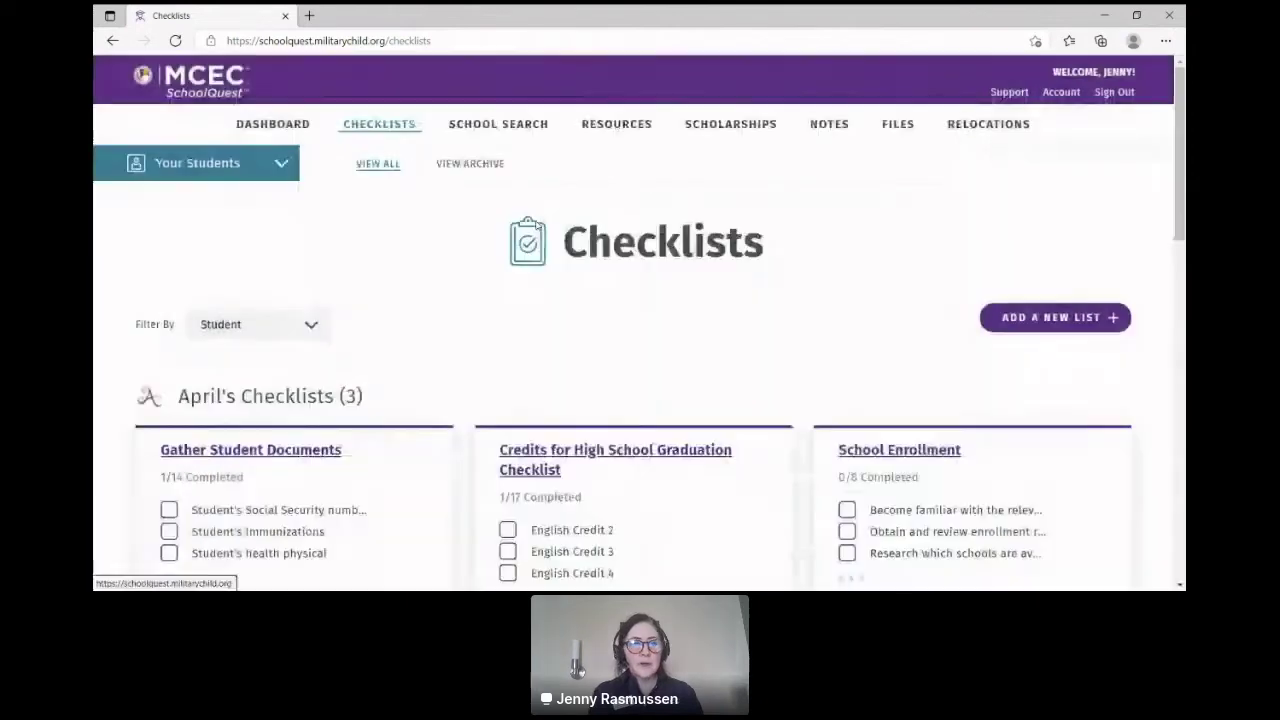
click(280, 163)
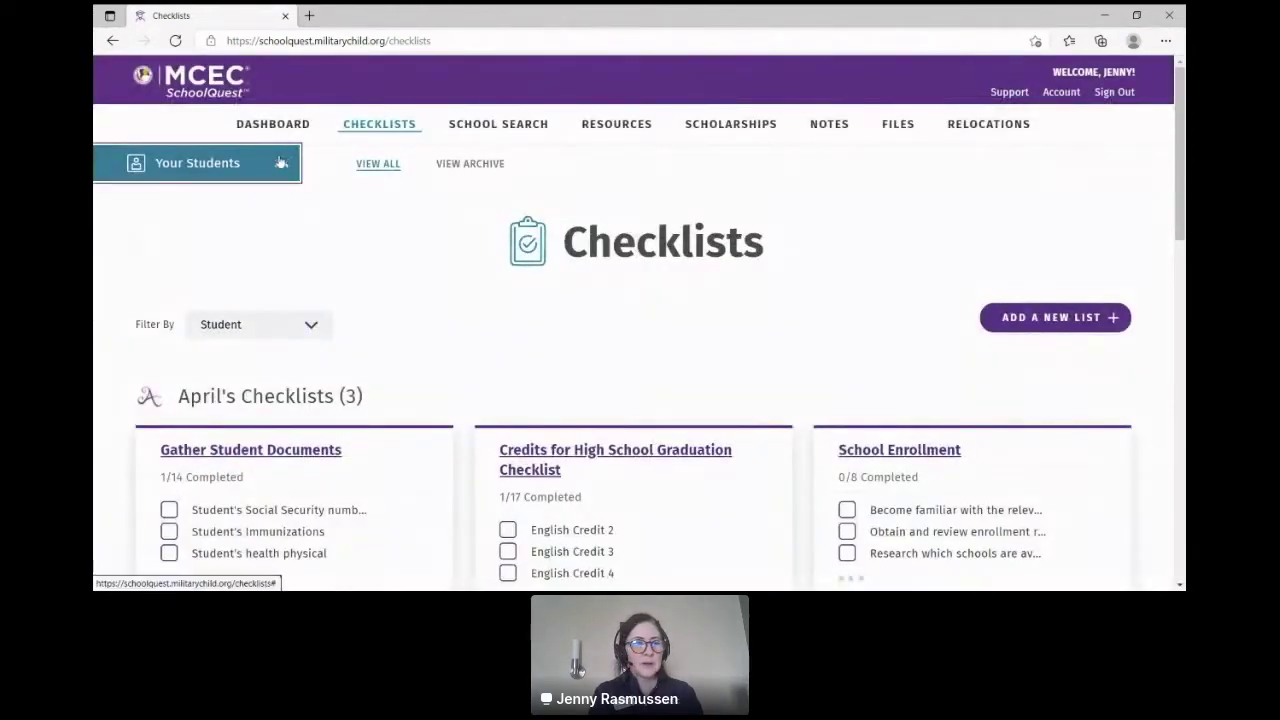
click(177, 248)
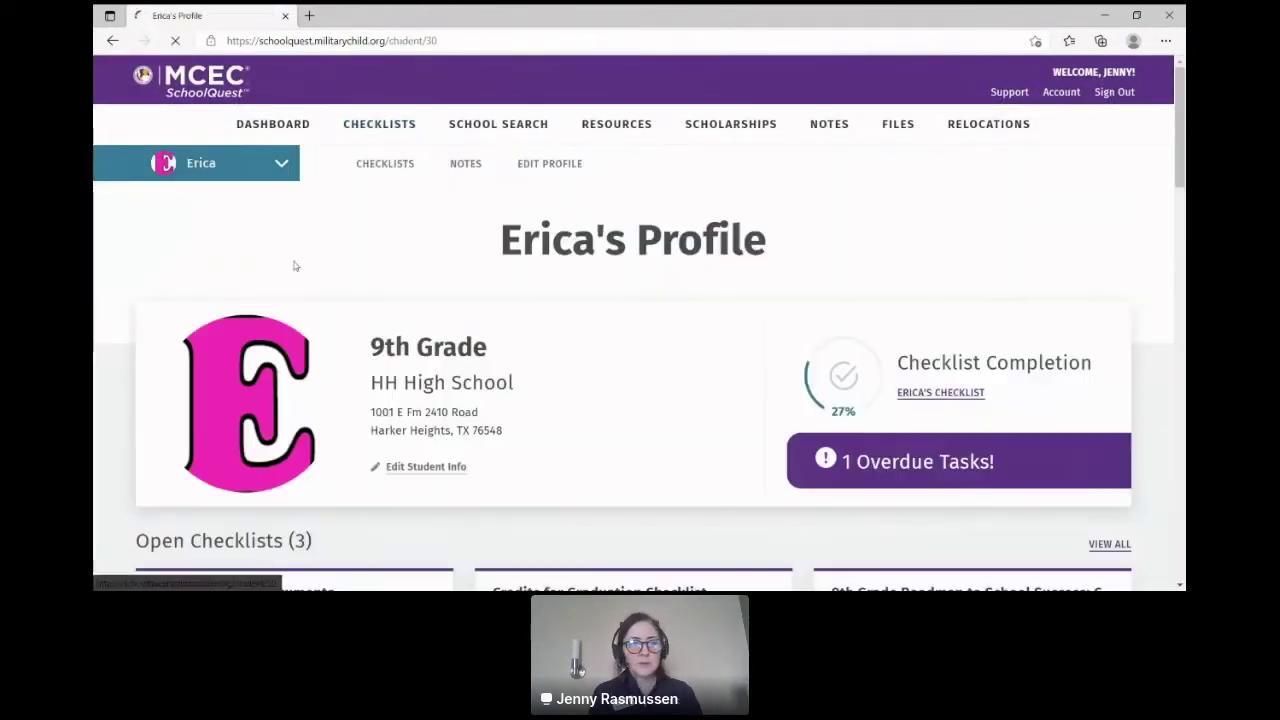
Step: Scroll to the StudentQuest Academic Tracker's 9th Grade entry and open the Charter School resource
drag(1180, 172, 1181, 218)
scroll(1061, 228, down, 3)
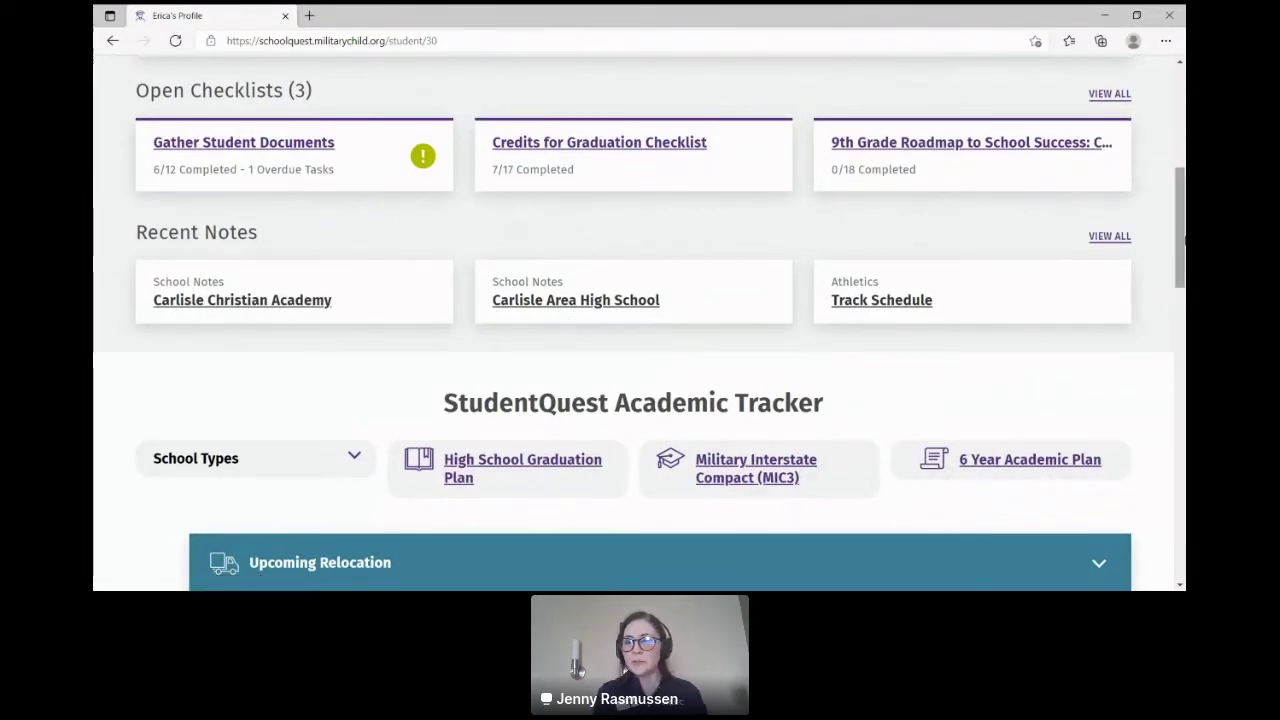
scroll(1180, 257, down, 1)
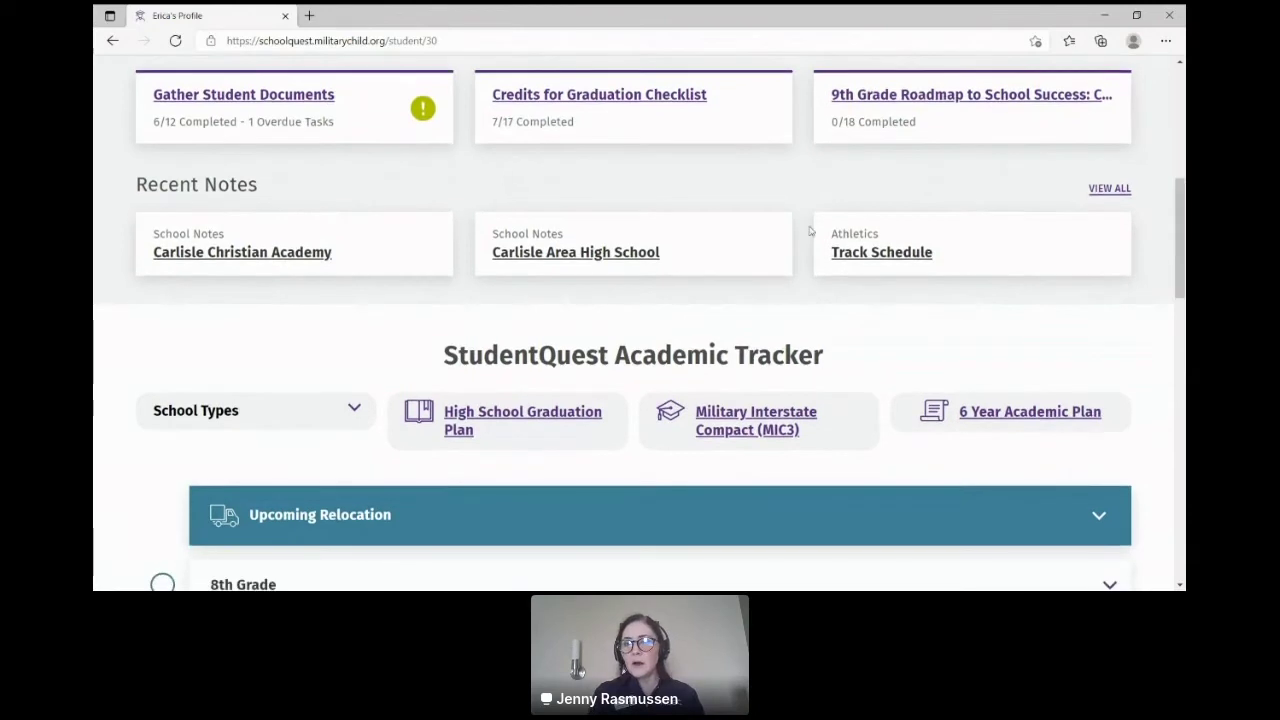
drag(1182, 262, 1182, 300)
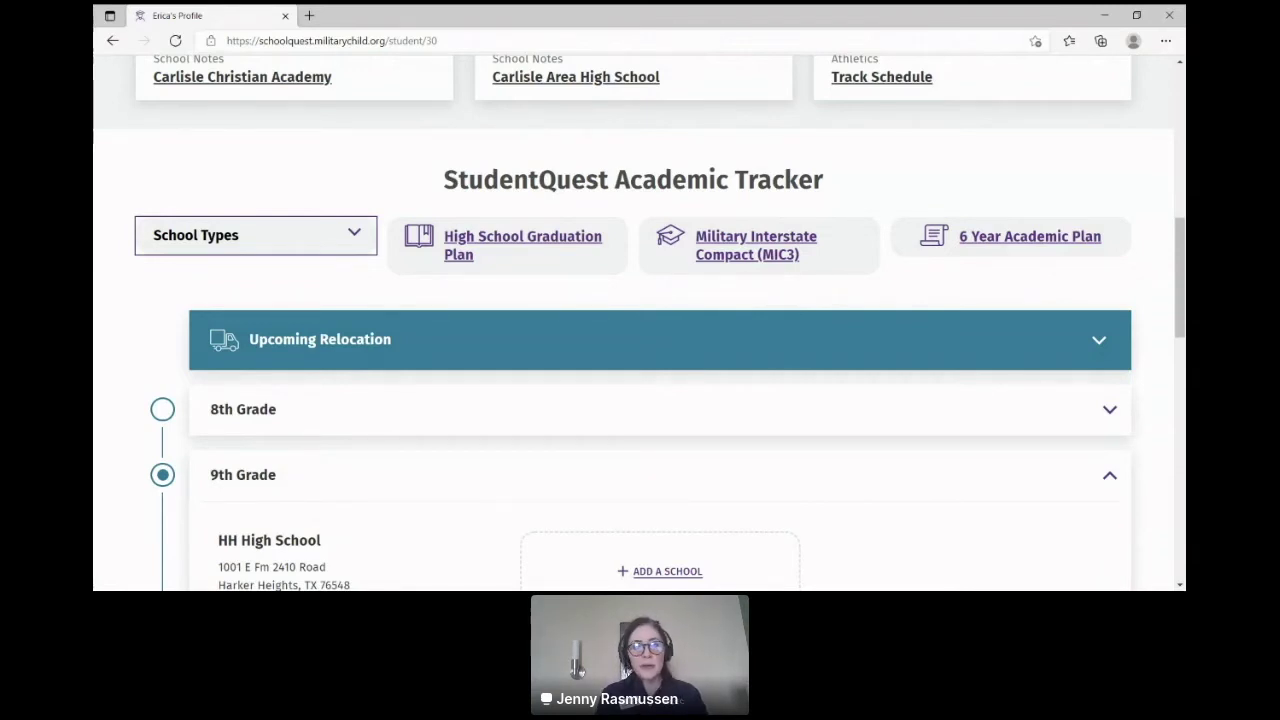
click(288, 286)
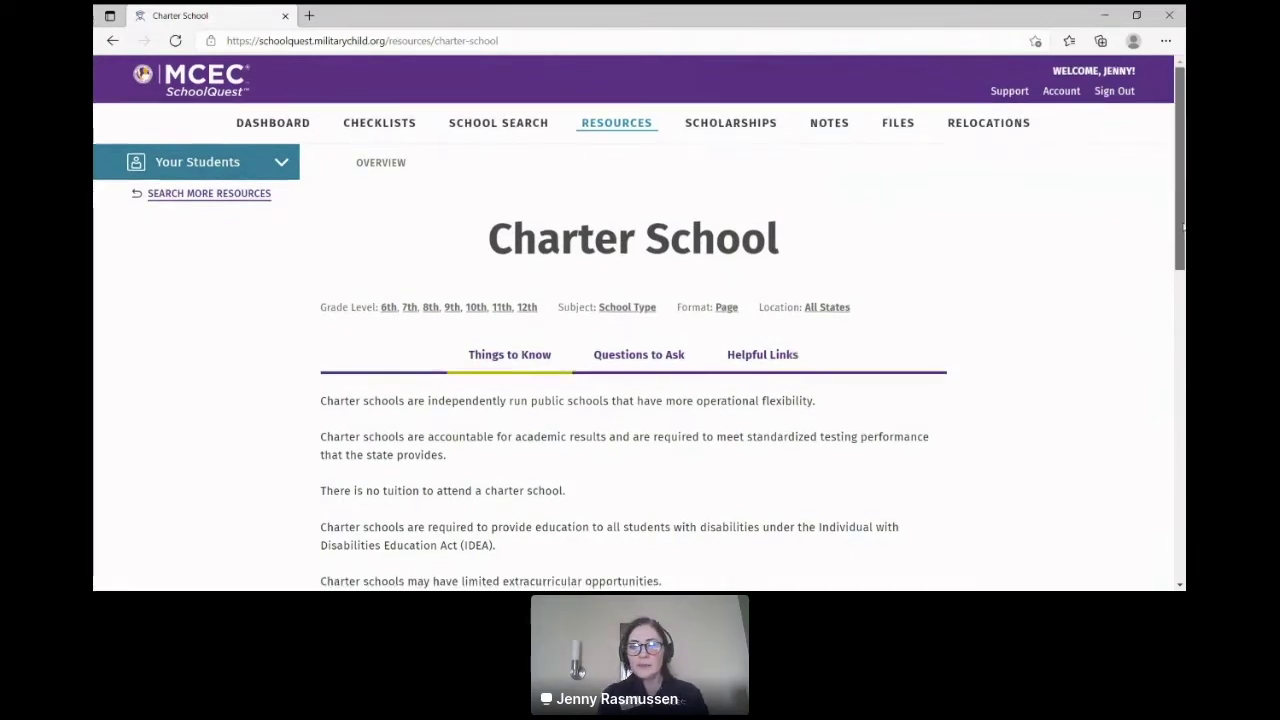
Step: Read the Charter School Things to Know and its Questions to Ask
scroll(1144, 229, down, 2)
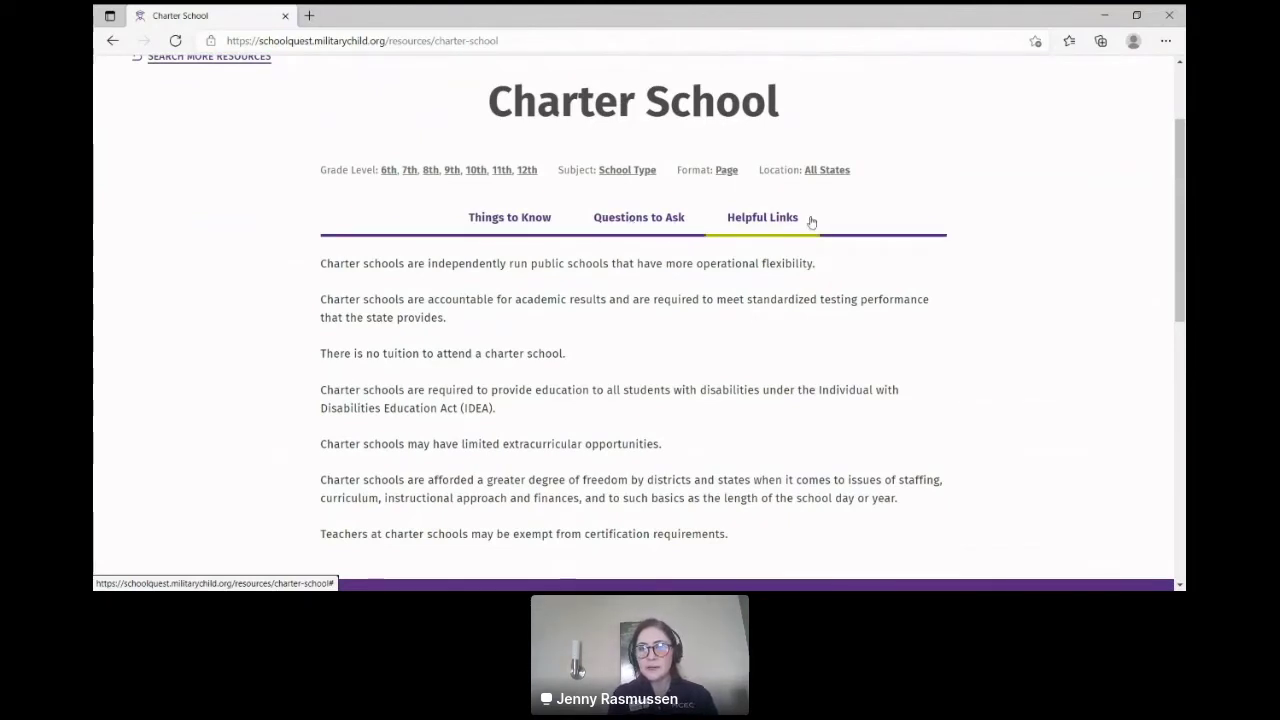
scroll(1183, 183, down, 1)
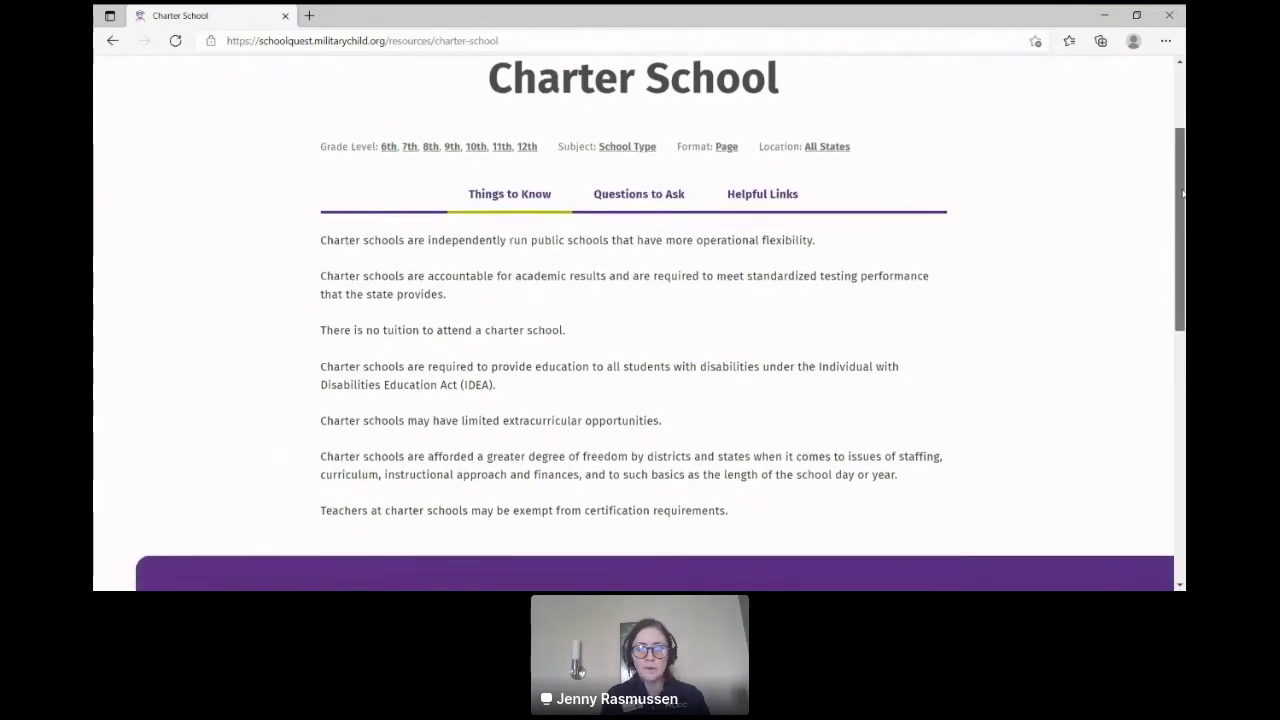
click(632, 186)
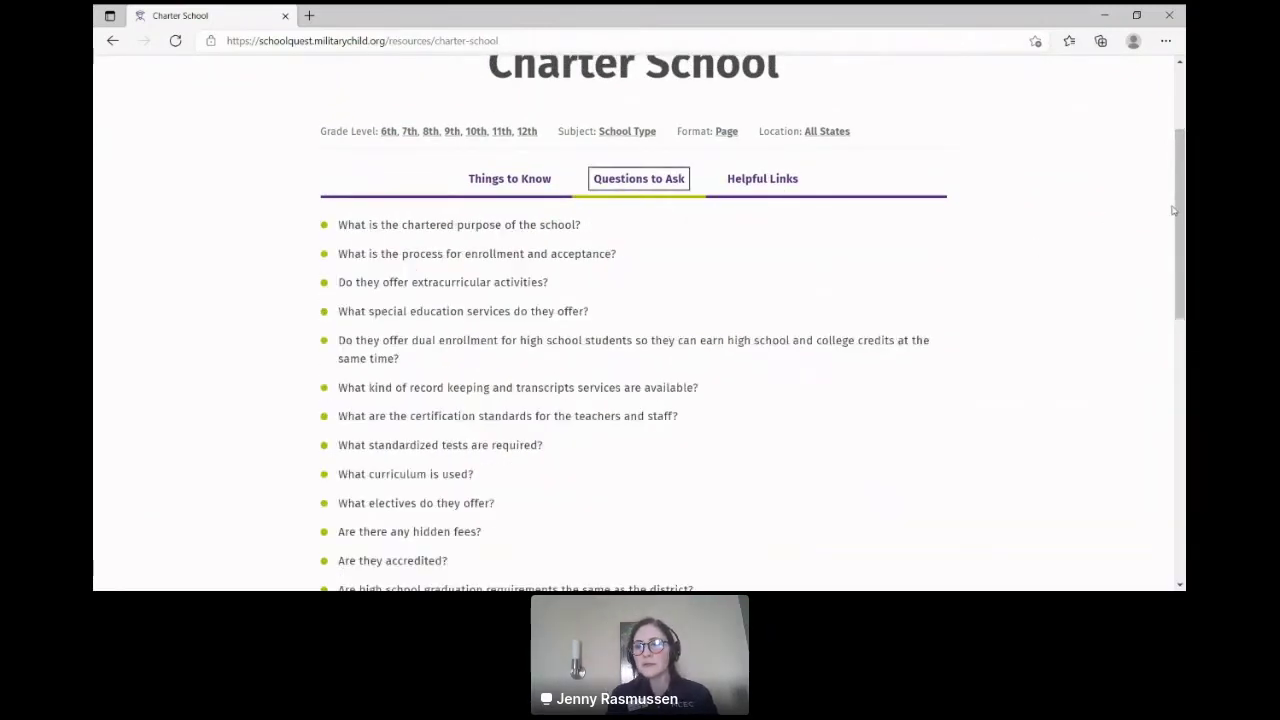
drag(1183, 215, 1175, 198)
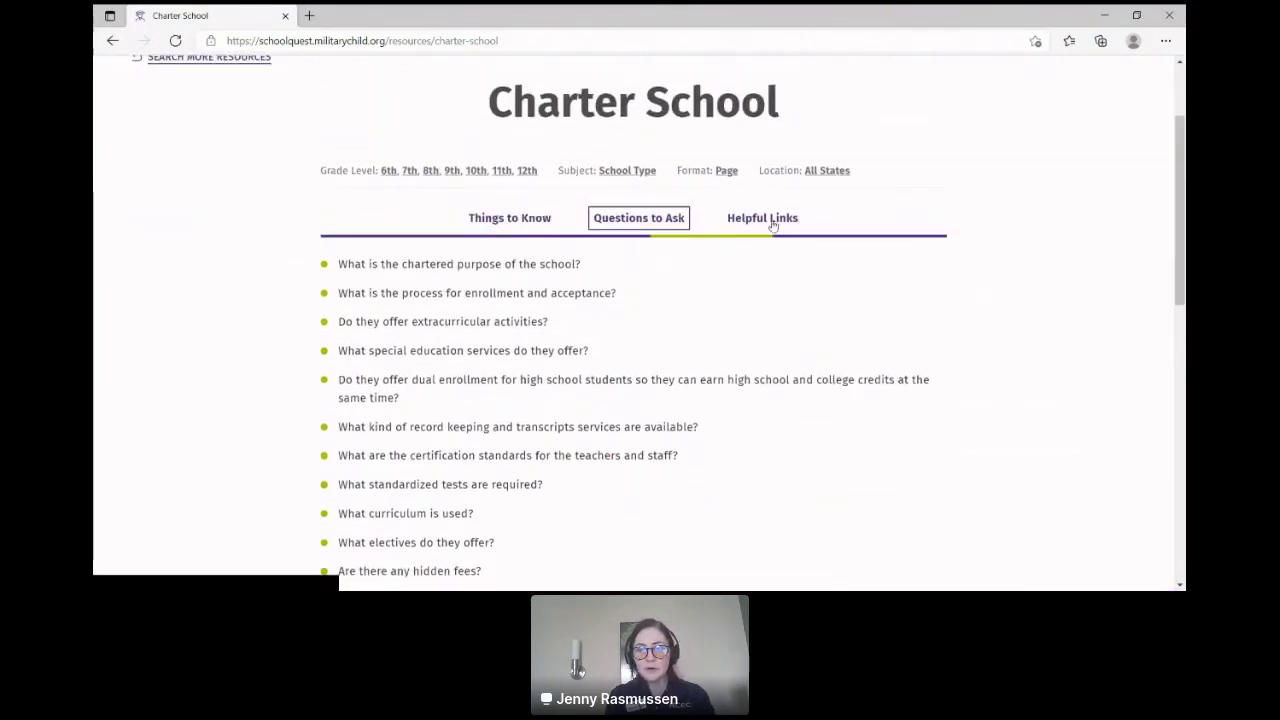
Step: View the Charter School Helpful Links, return to the tracker, and open High School Graduation Plan
click(759, 219)
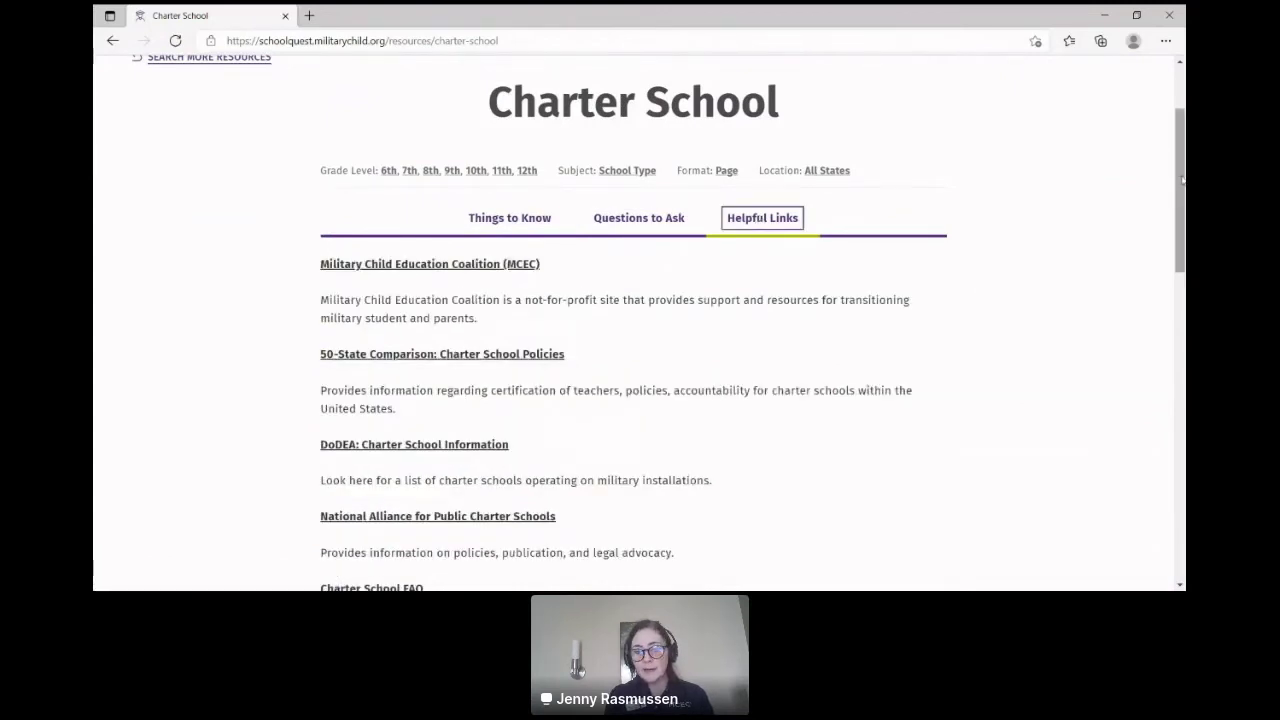
drag(1182, 180, 1184, 133)
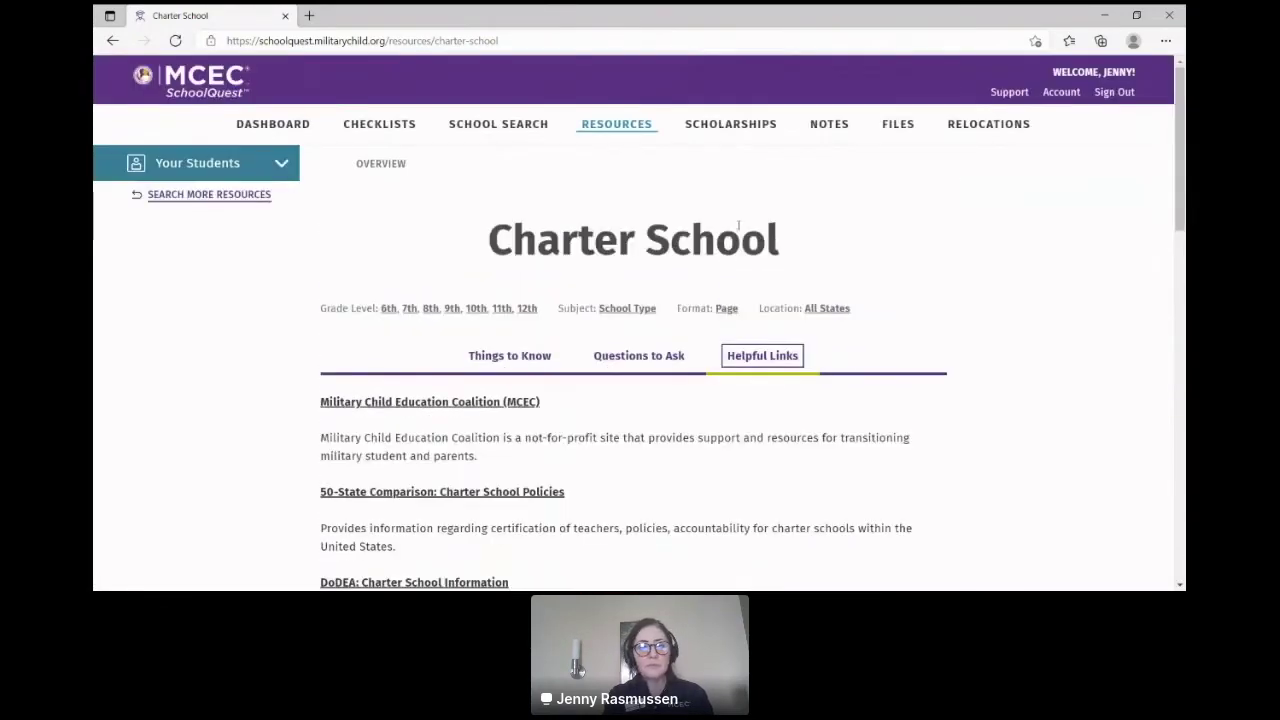
click(112, 41)
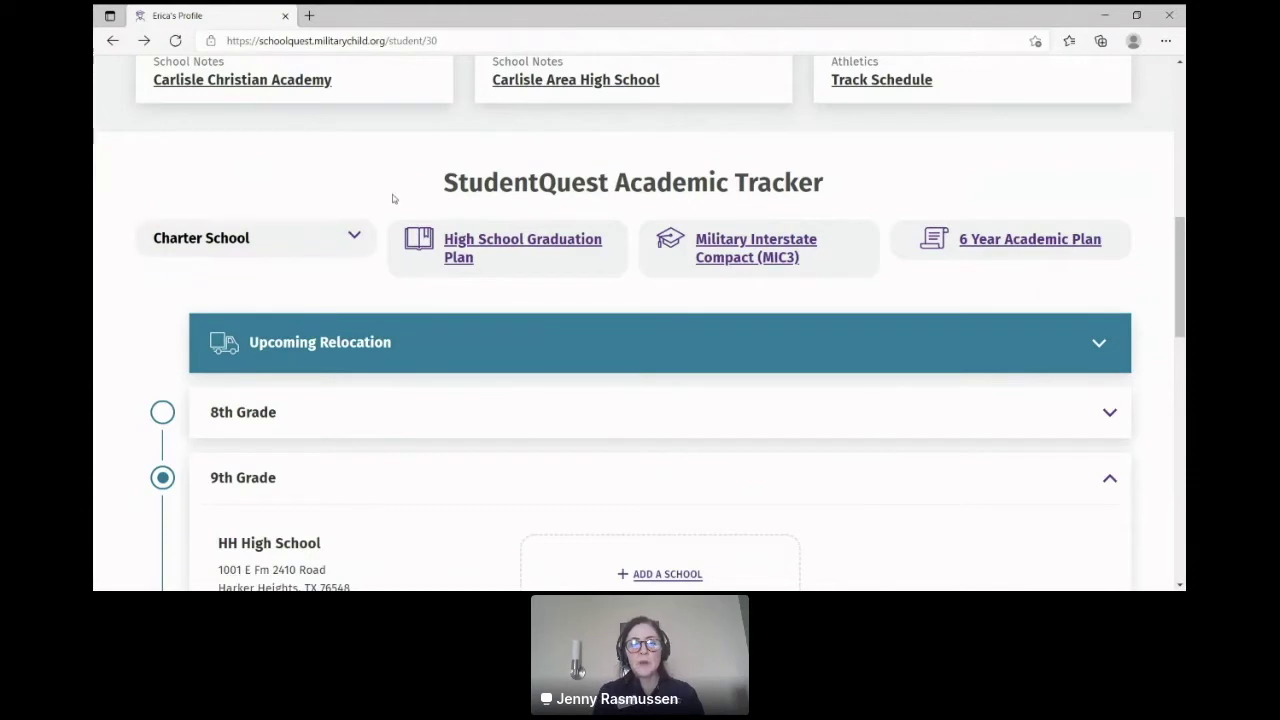
click(492, 244)
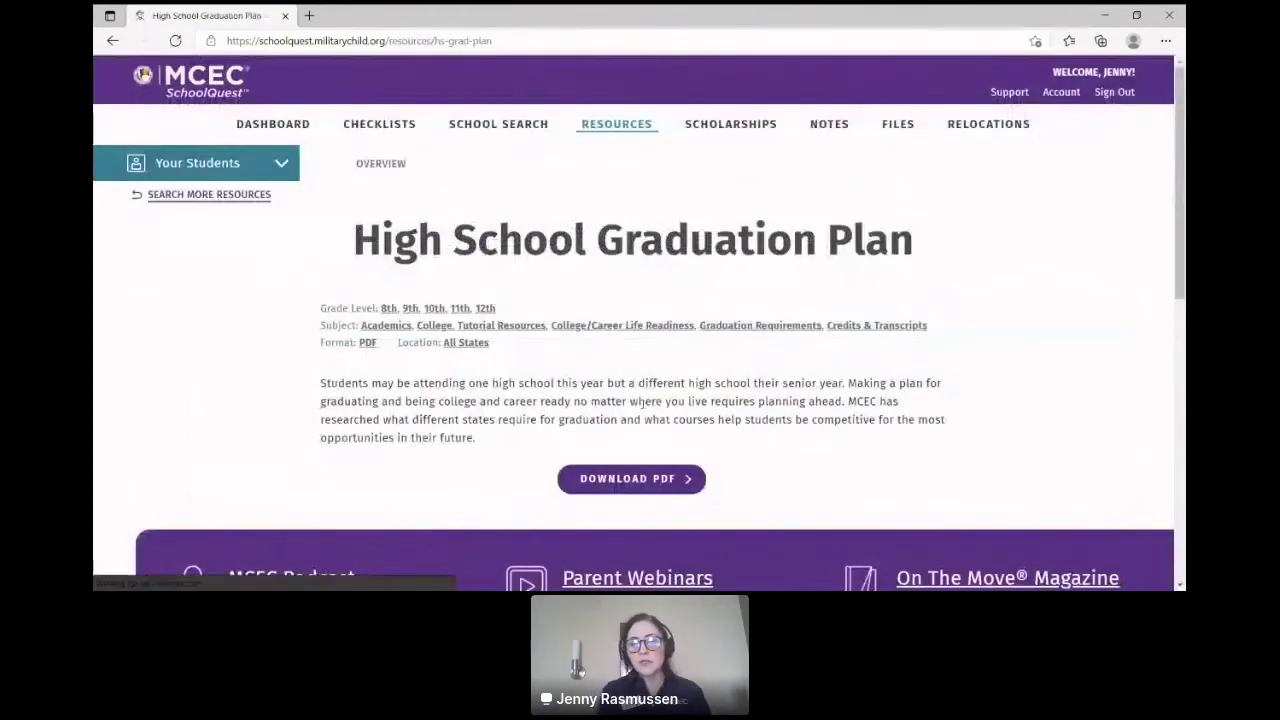
Step: View the graduation plan PDF's course-by-grade table, then return to the student's profile
click(660, 480)
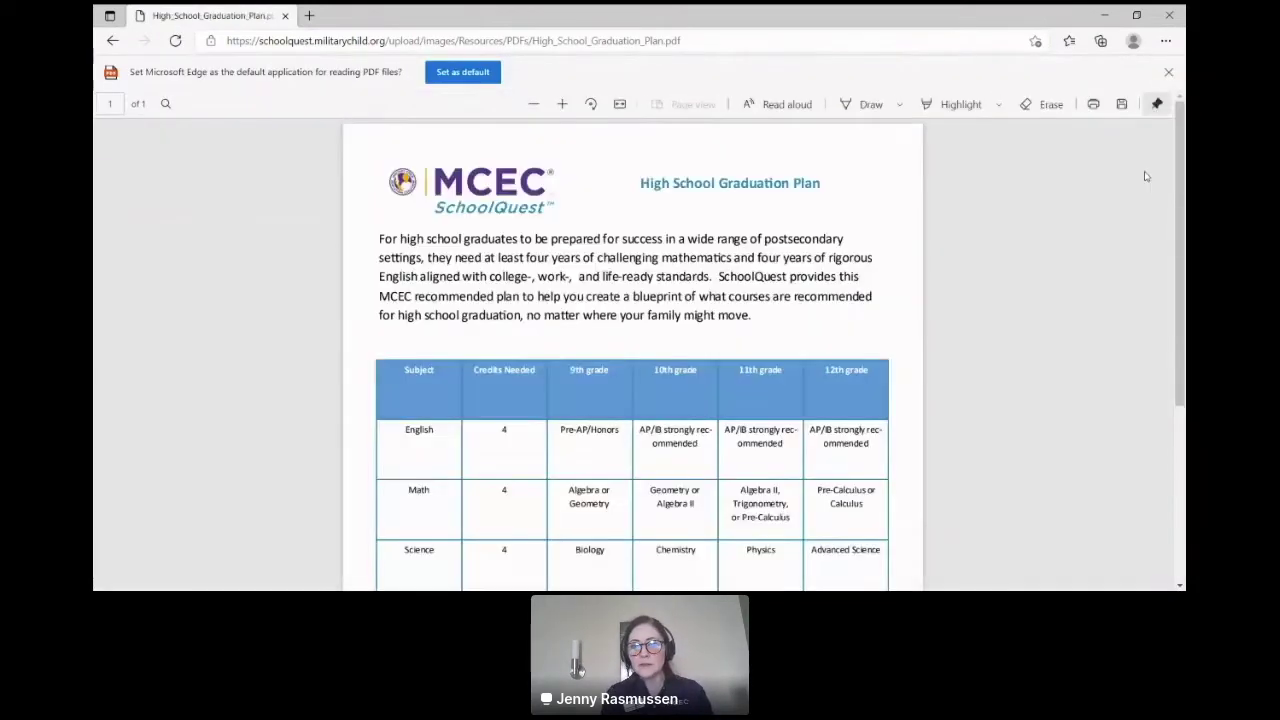
drag(1183, 172, 1180, 230)
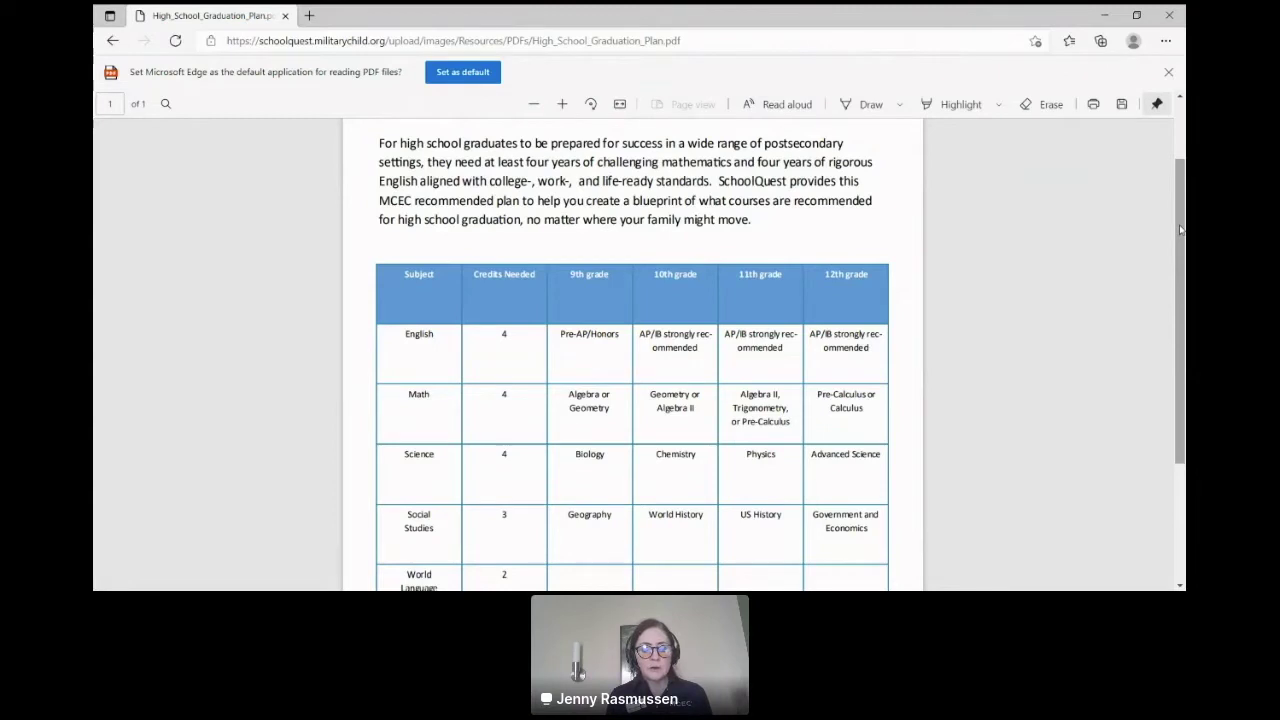
drag(1180, 230, 1096, 173)
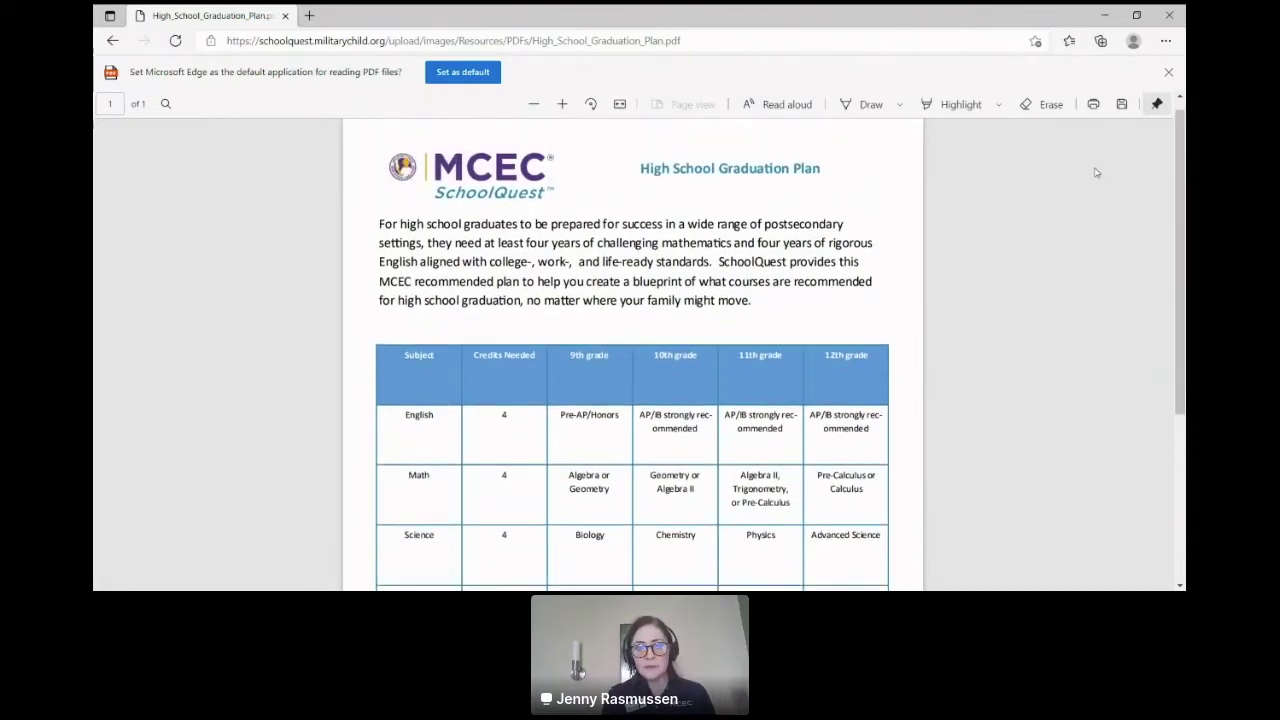
click(112, 40)
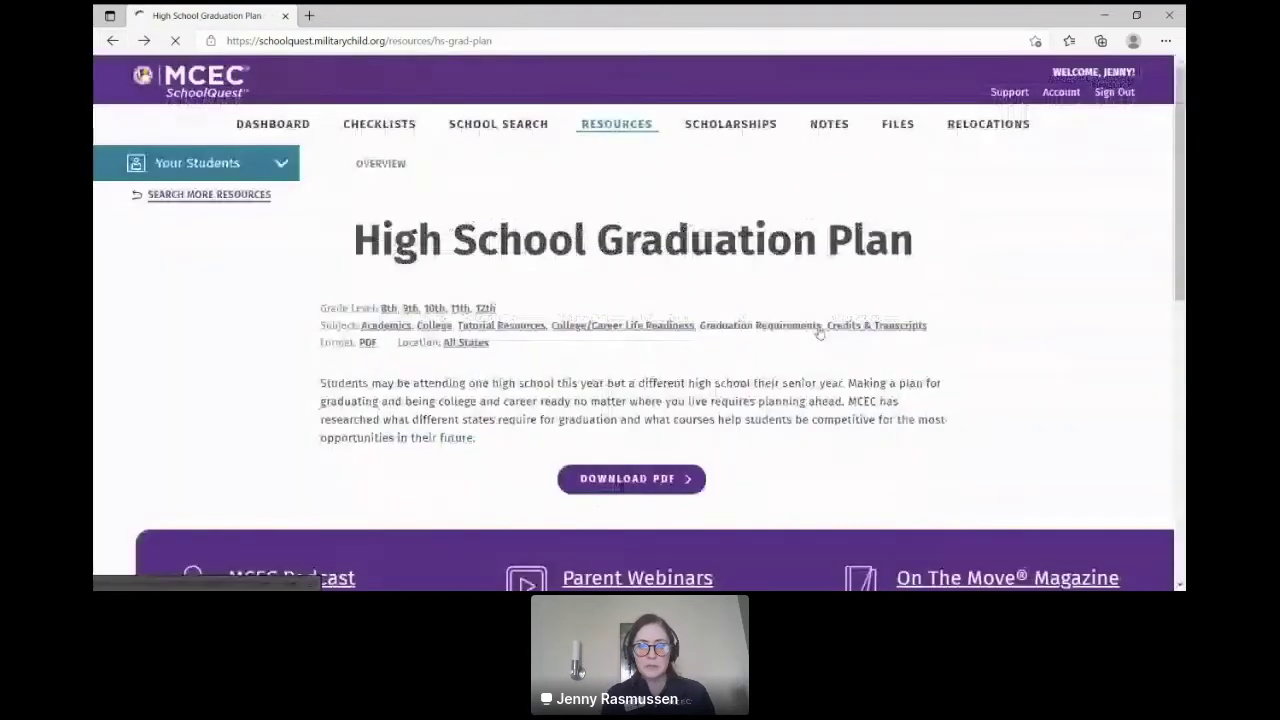
click(113, 41)
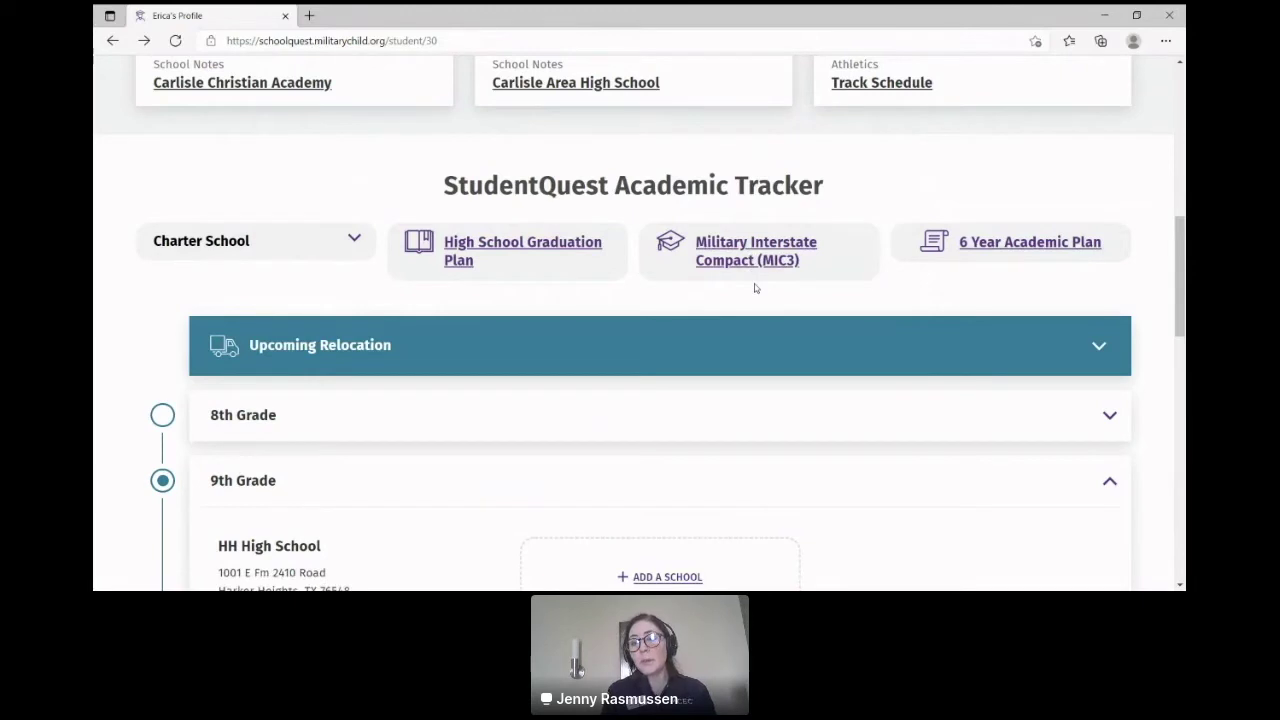
Step: Open the MIC3 resource, view its Questions to Ask and Helpful Links, then return to the profile
click(747, 261)
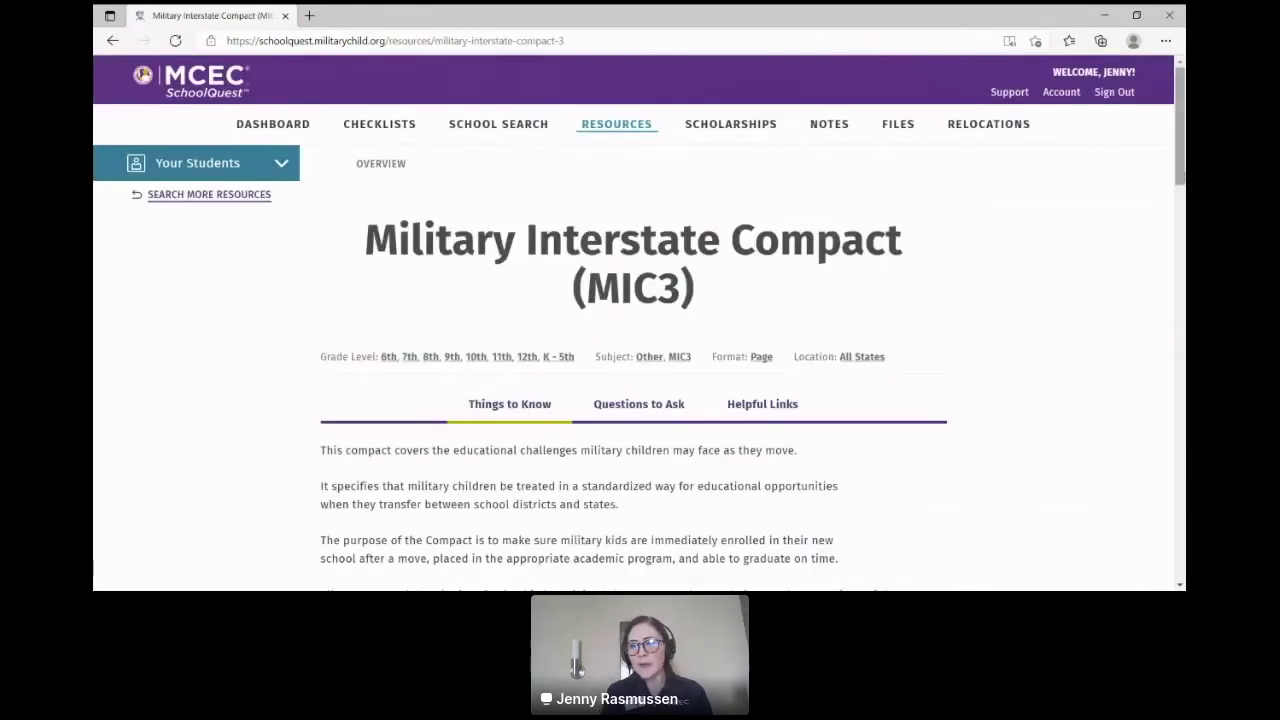
drag(1182, 172, 1152, 210)
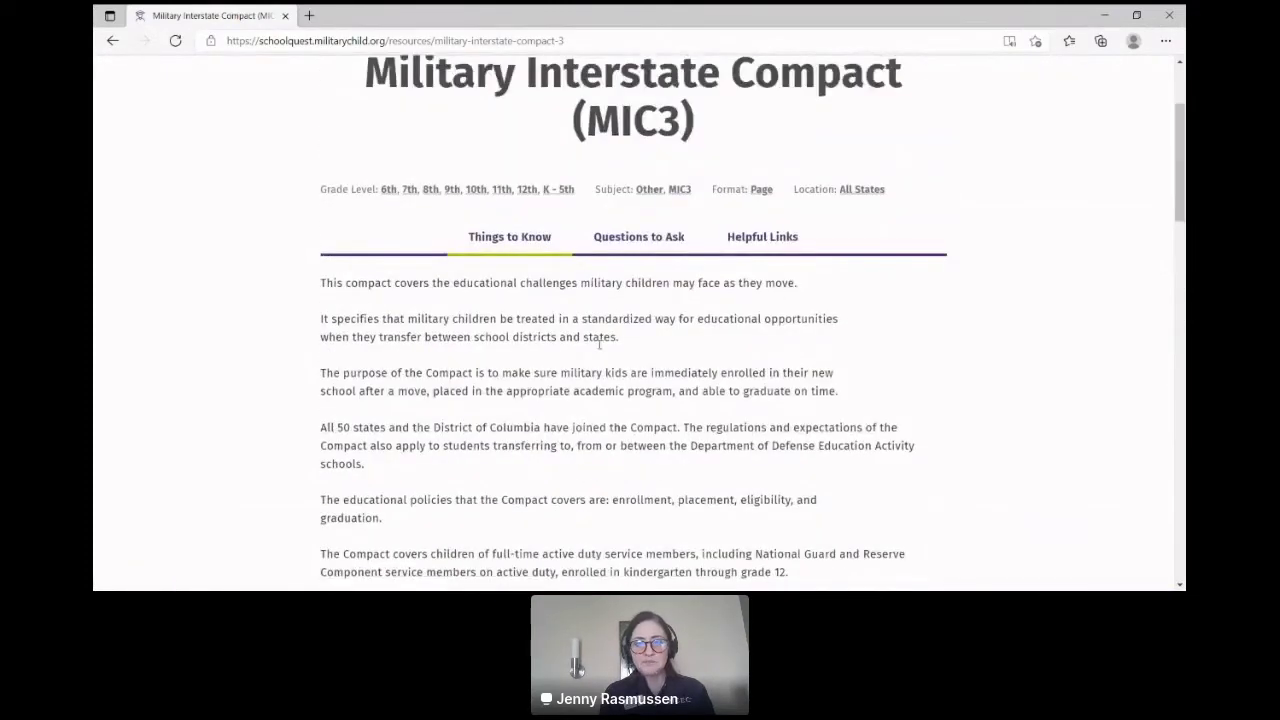
click(639, 236)
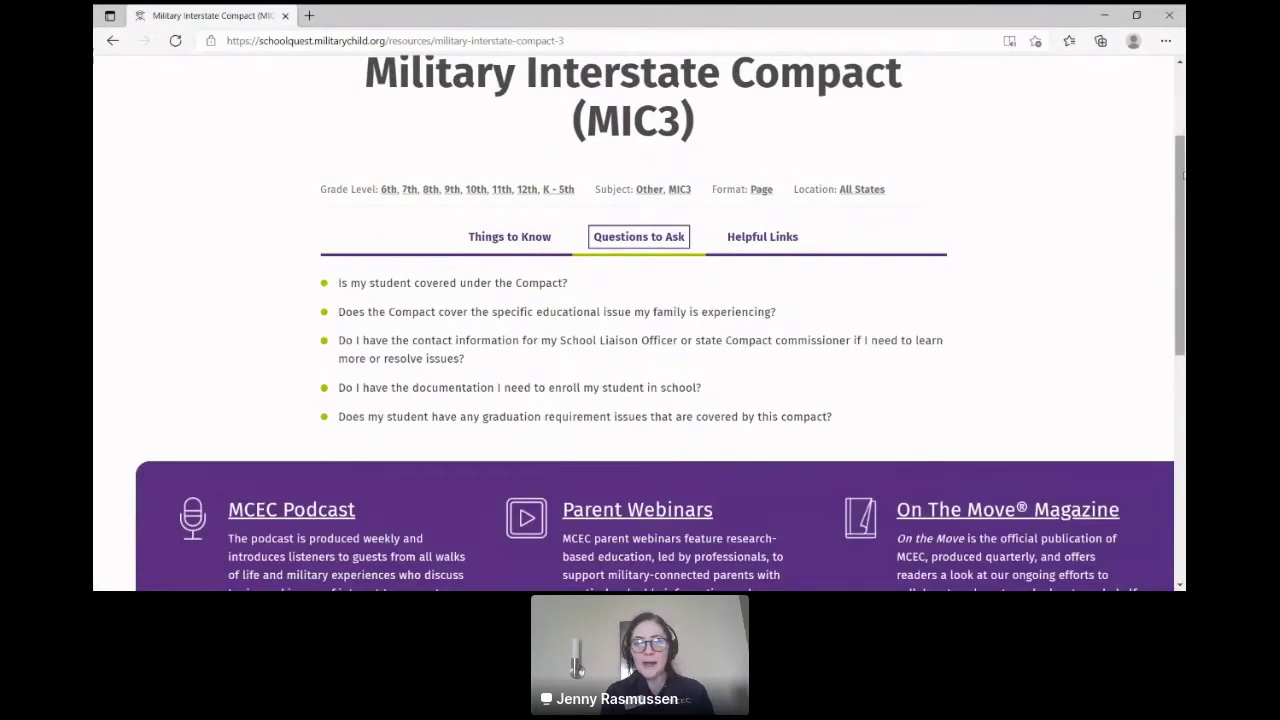
click(781, 240)
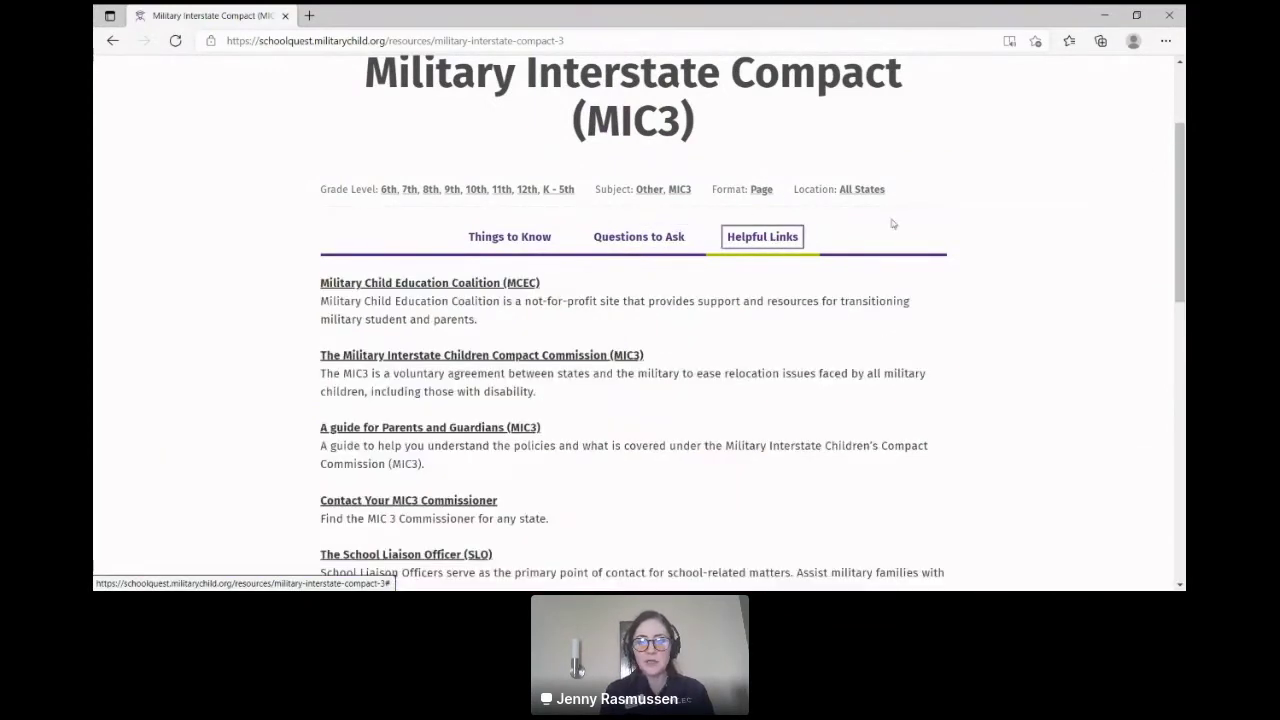
scroll(1182, 213, down, 1)
drag(1182, 213, 1182, 276)
scroll(331, 346, up, 3)
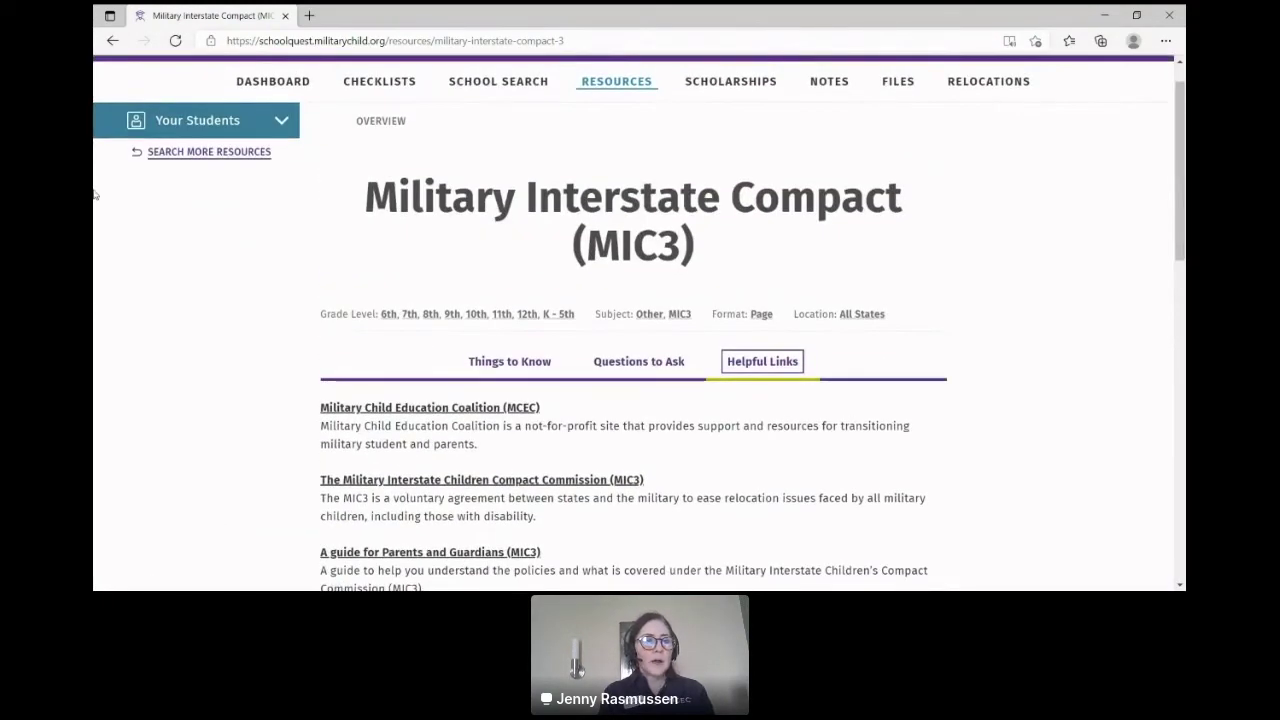
click(113, 41)
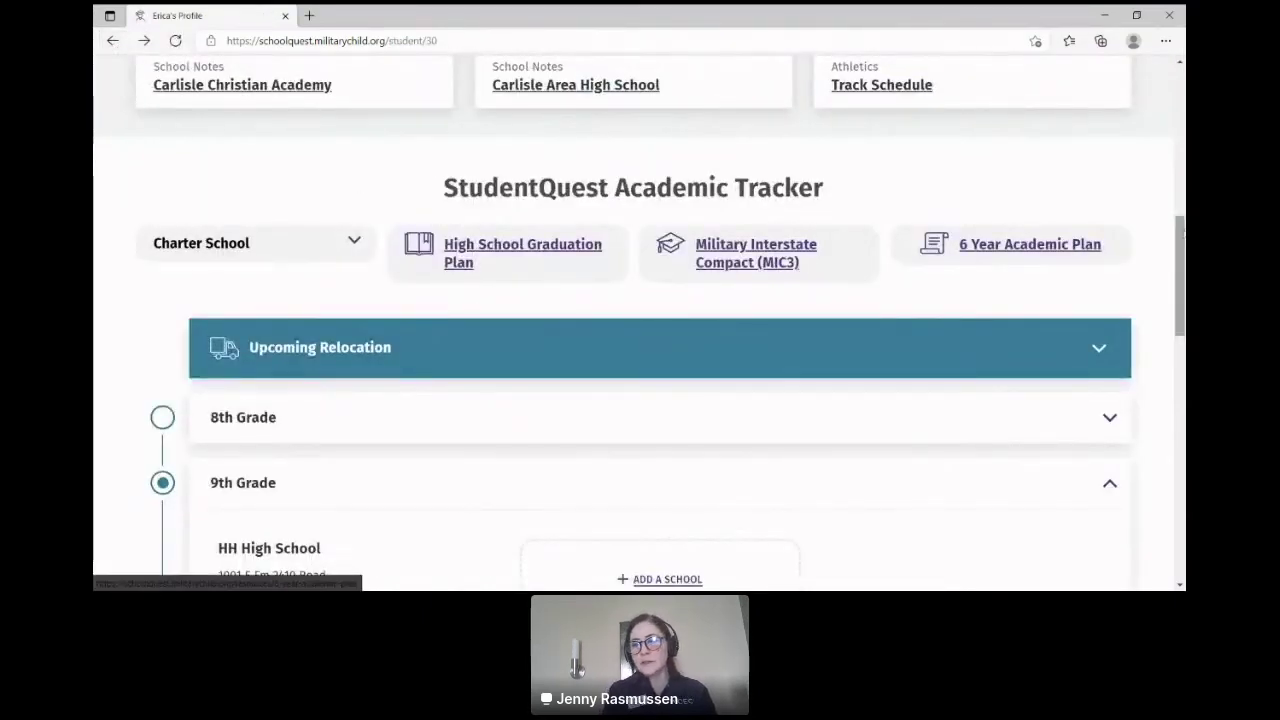
Step: Scroll to the Academic Tracker and expand, then collapse, the 8th Grade section
drag(1182, 232, 1182, 266)
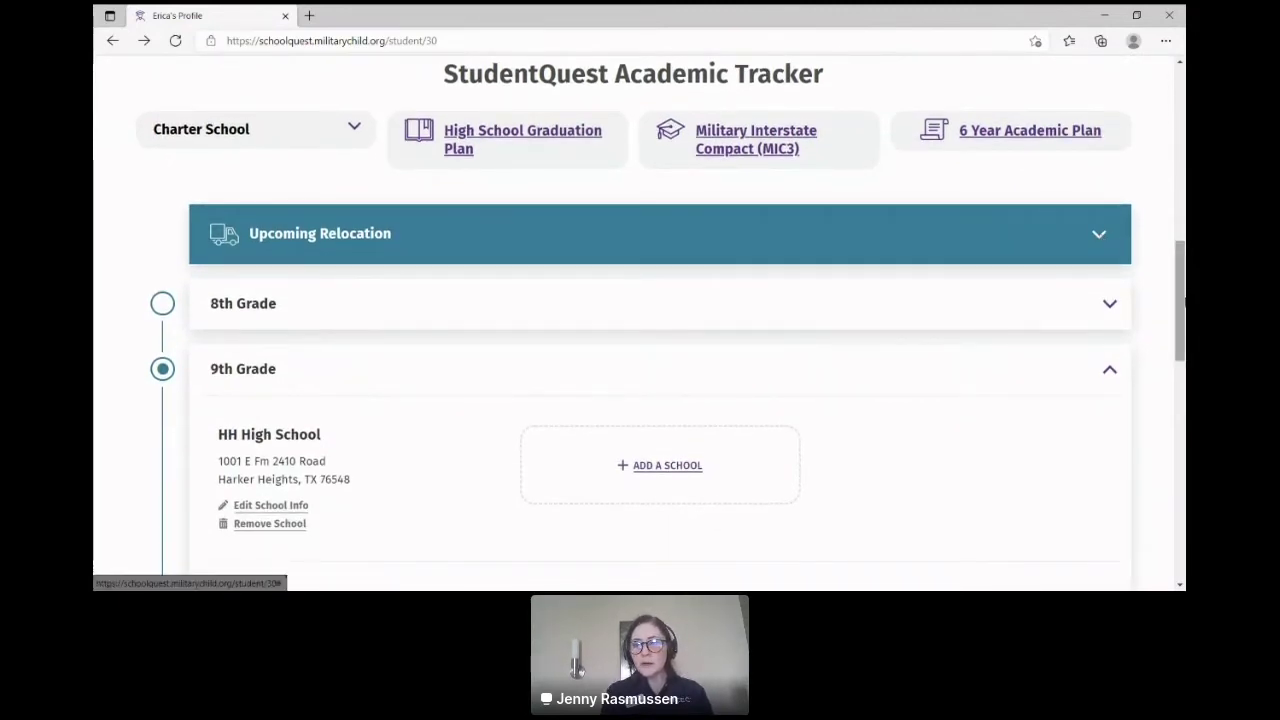
drag(1181, 300, 1156, 123)
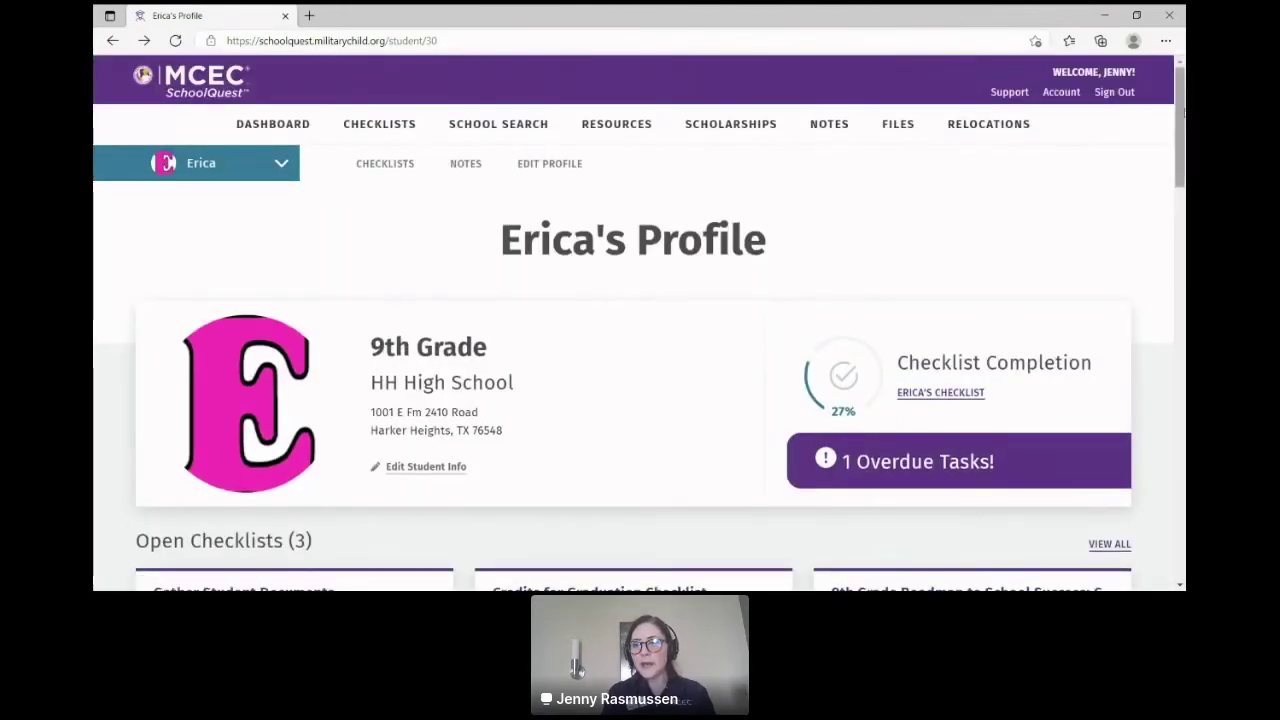
drag(1181, 110, 1181, 310)
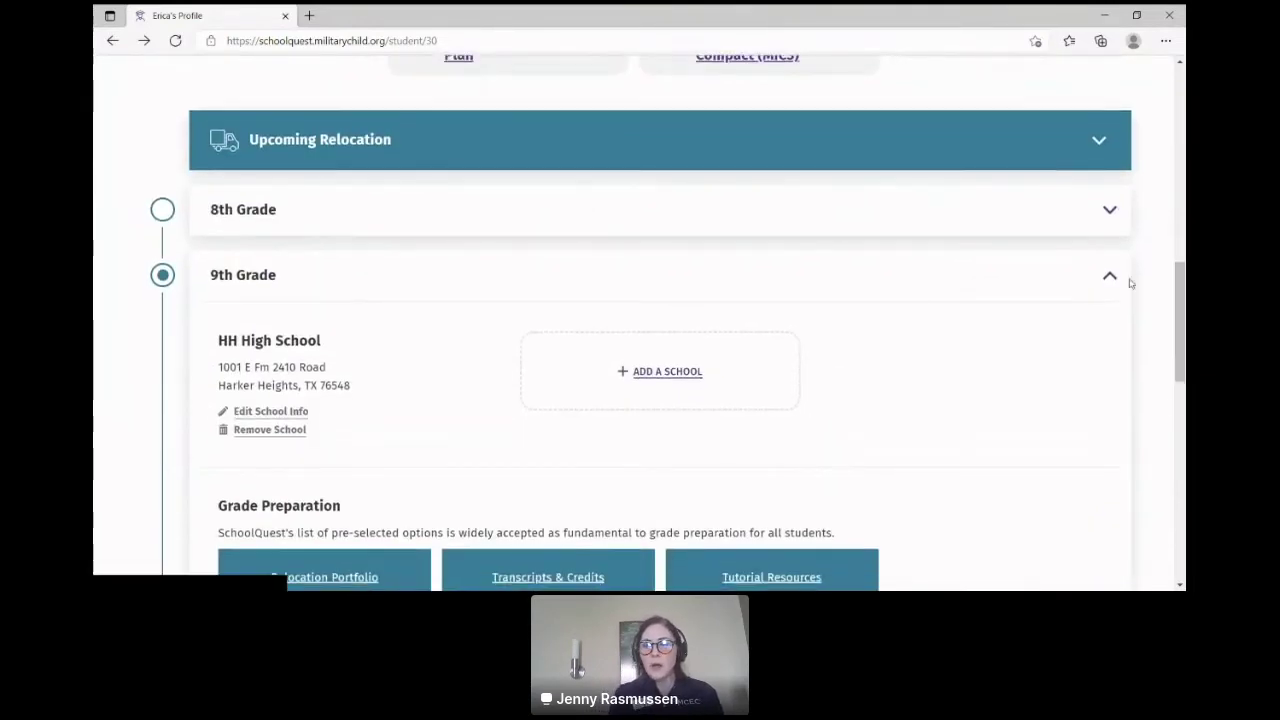
click(1112, 212)
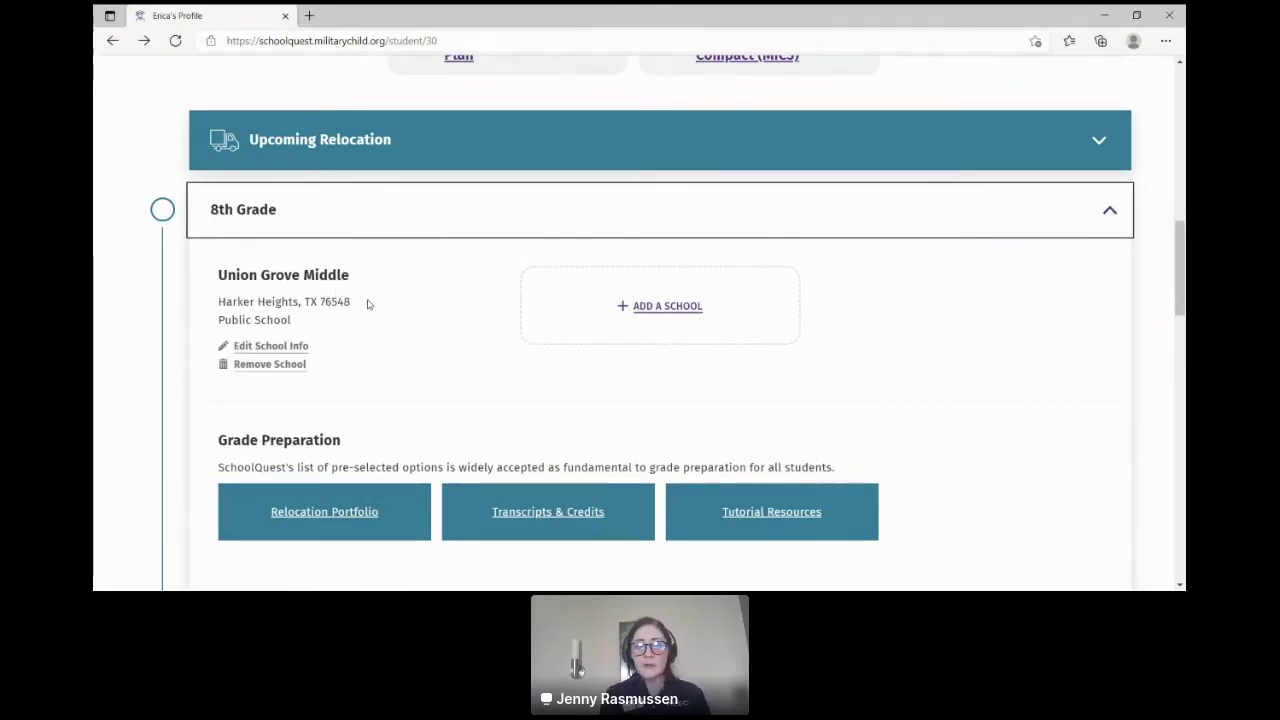
click(1110, 215)
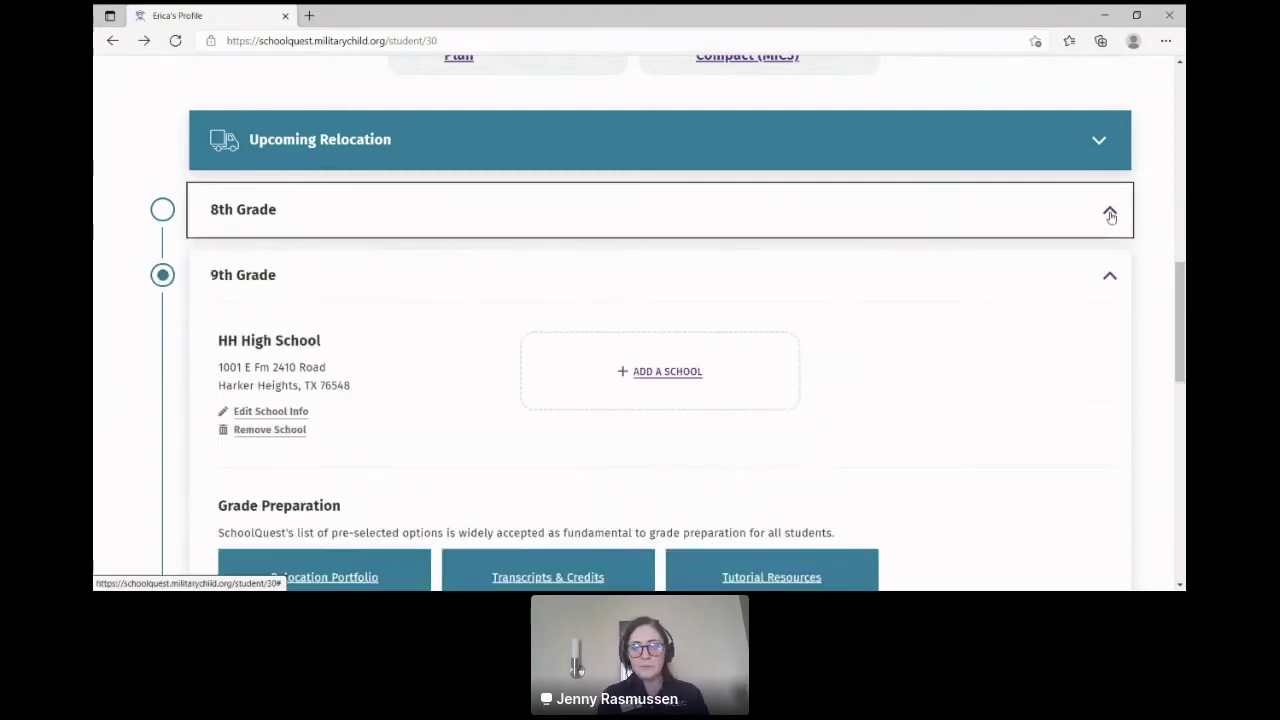
Step: Scroll down to the 9th Grade Grade Preparation resources and StudentQuest Options
drag(1183, 276, 1183, 316)
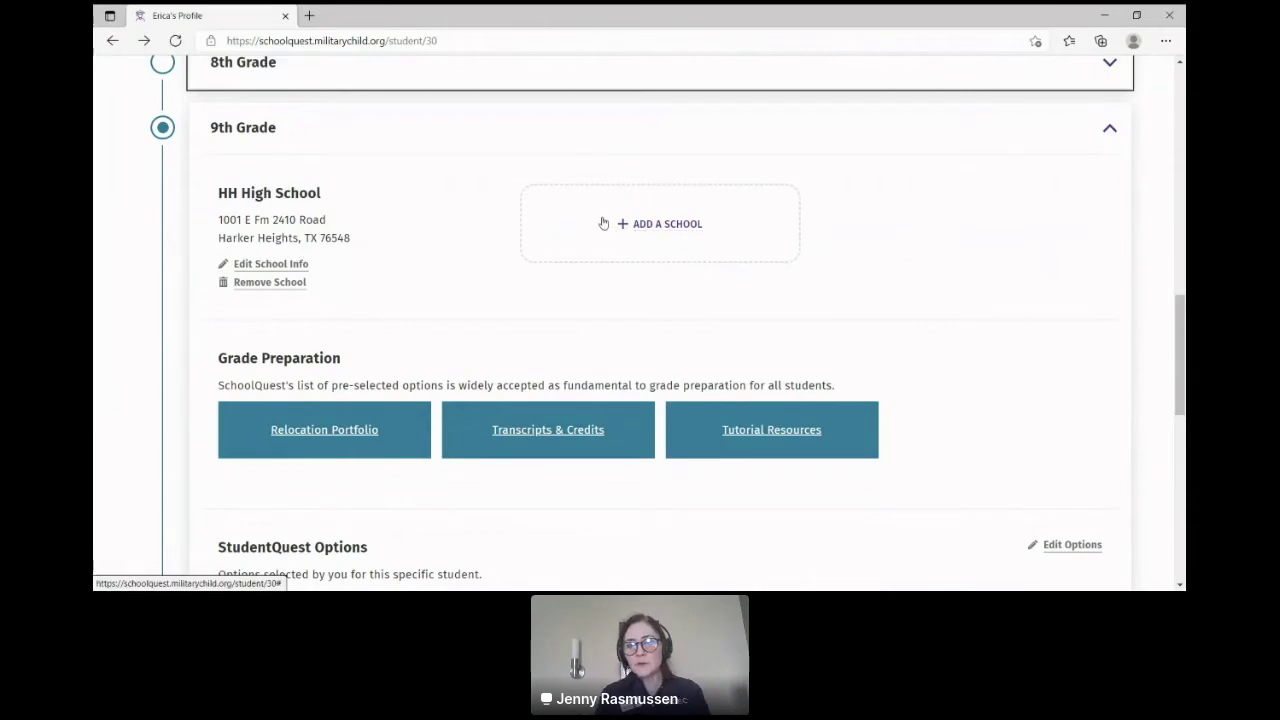
drag(1180, 335, 1181, 382)
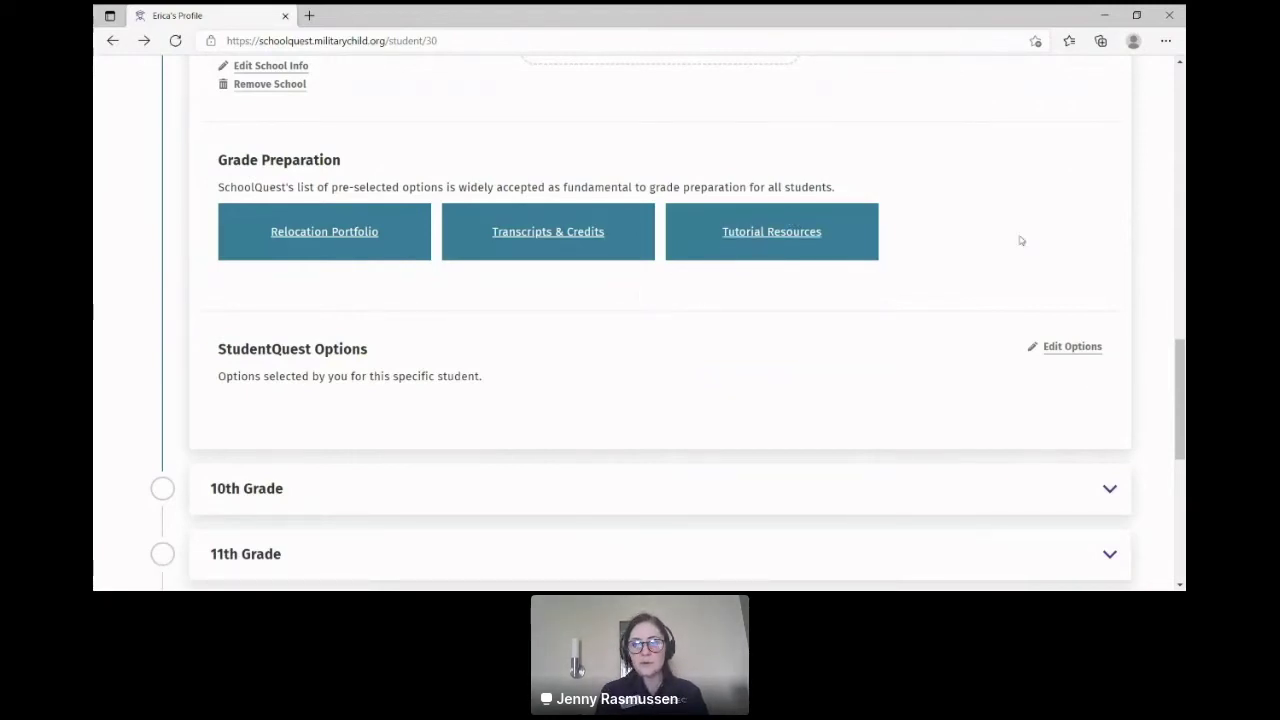
scroll(1181, 391, down, 1)
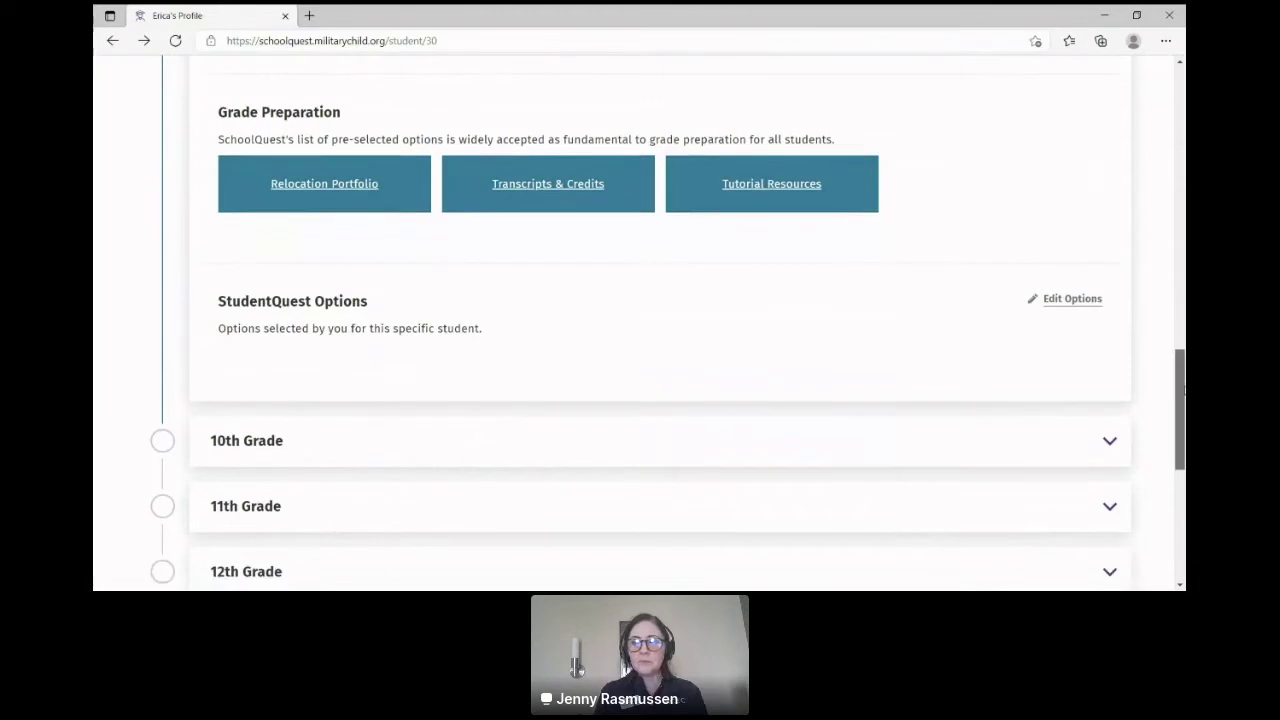
Step: Edit the 9th Grade StudentQuest Options and check Academics, revealing subtopics like Algebra
click(1090, 304)
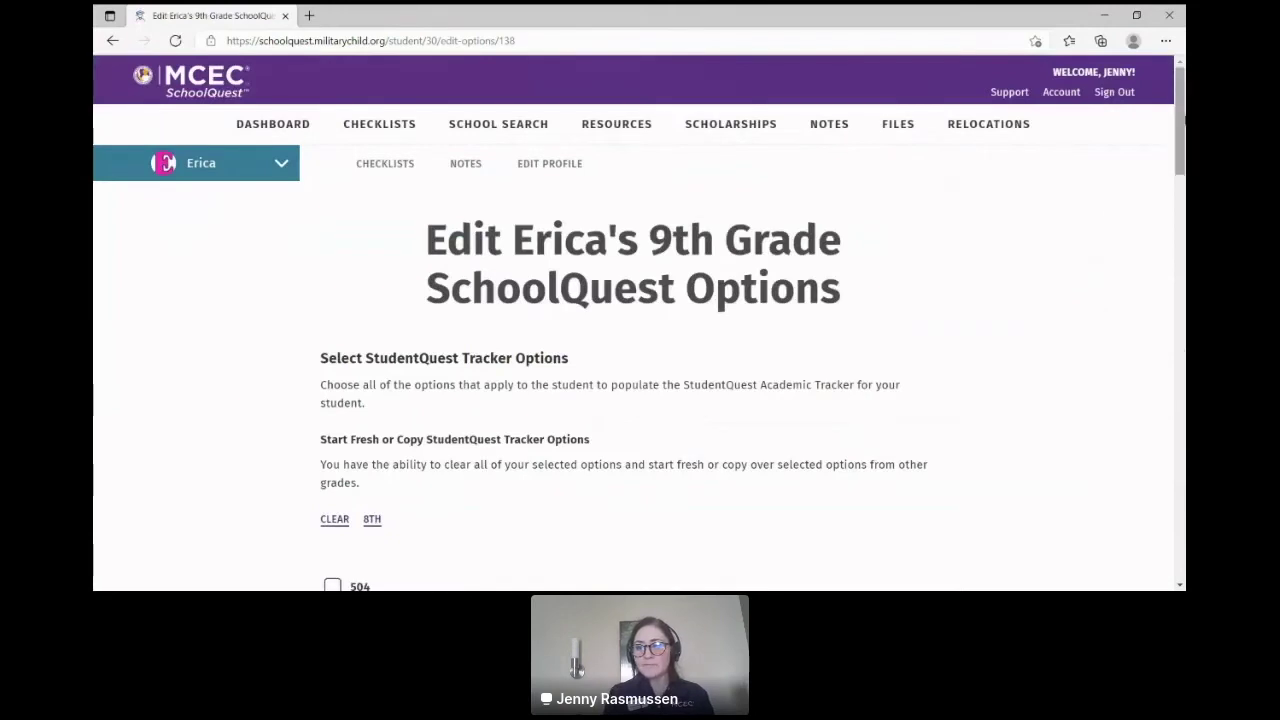
scroll(1182, 178, down, 3)
scroll(650, 238, down, 2)
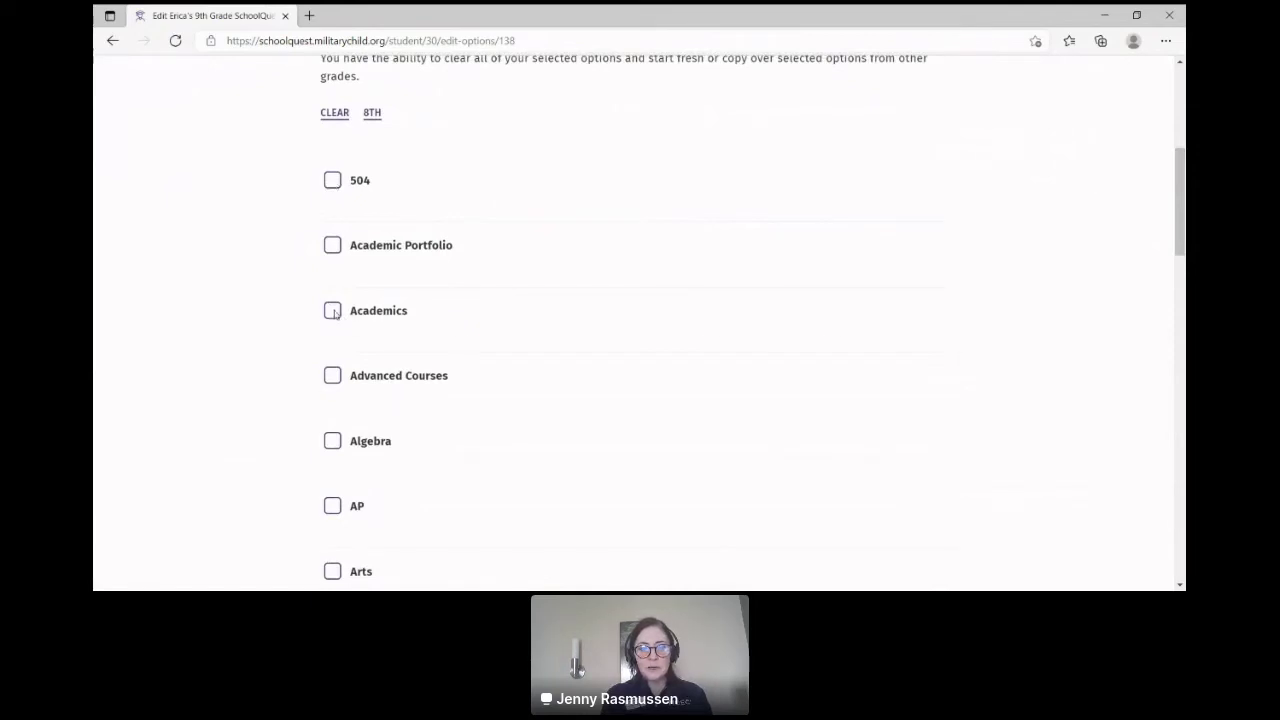
click(333, 311)
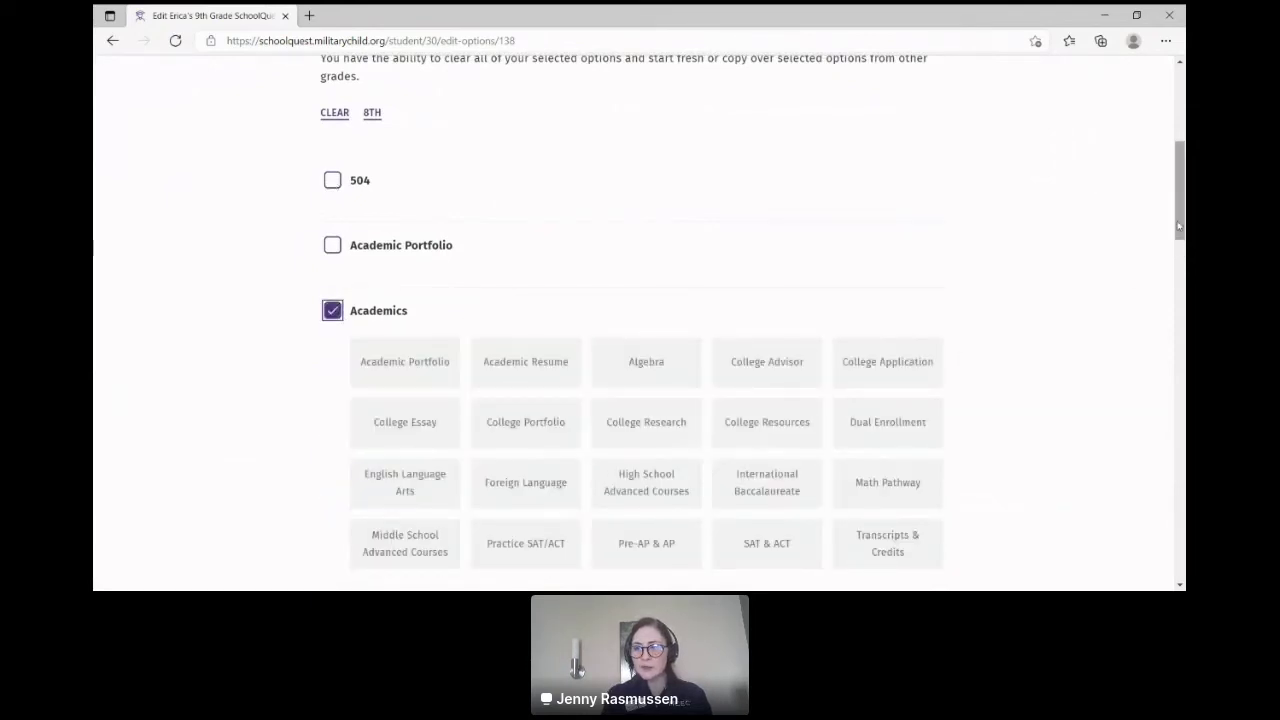
scroll(907, 250, down, 2)
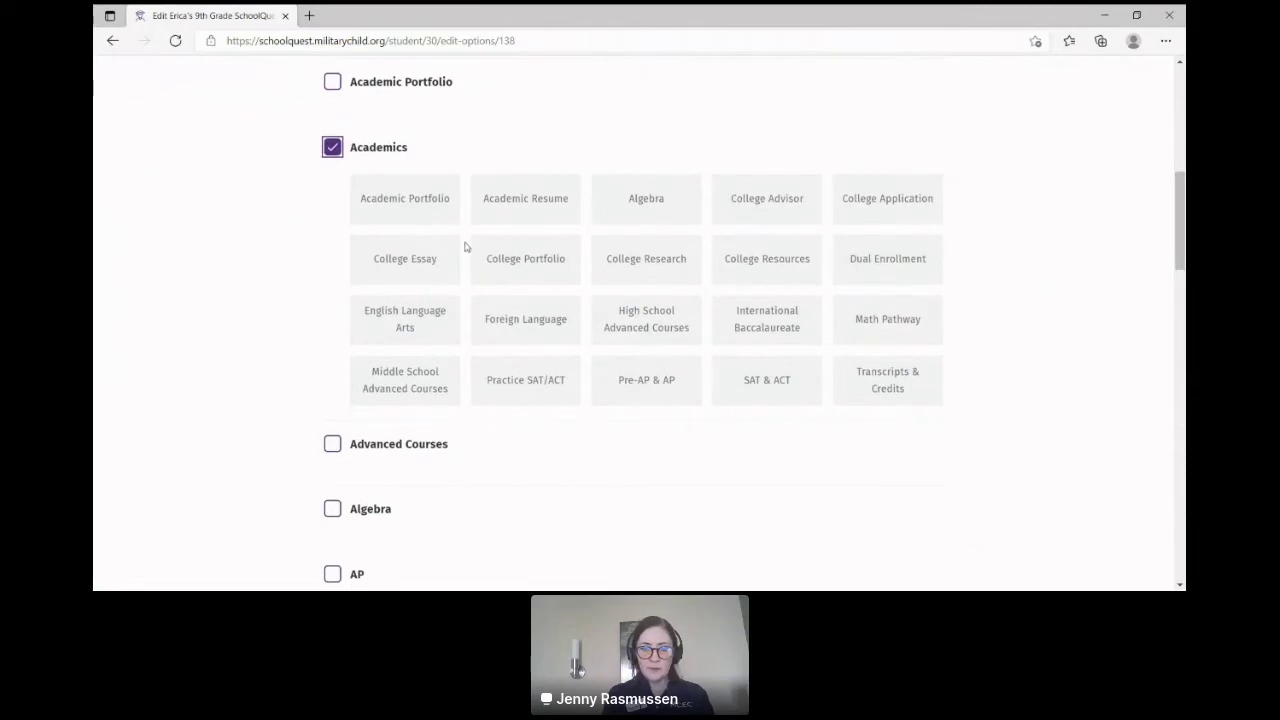
drag(499, 209, 524, 204)
click(482, 181)
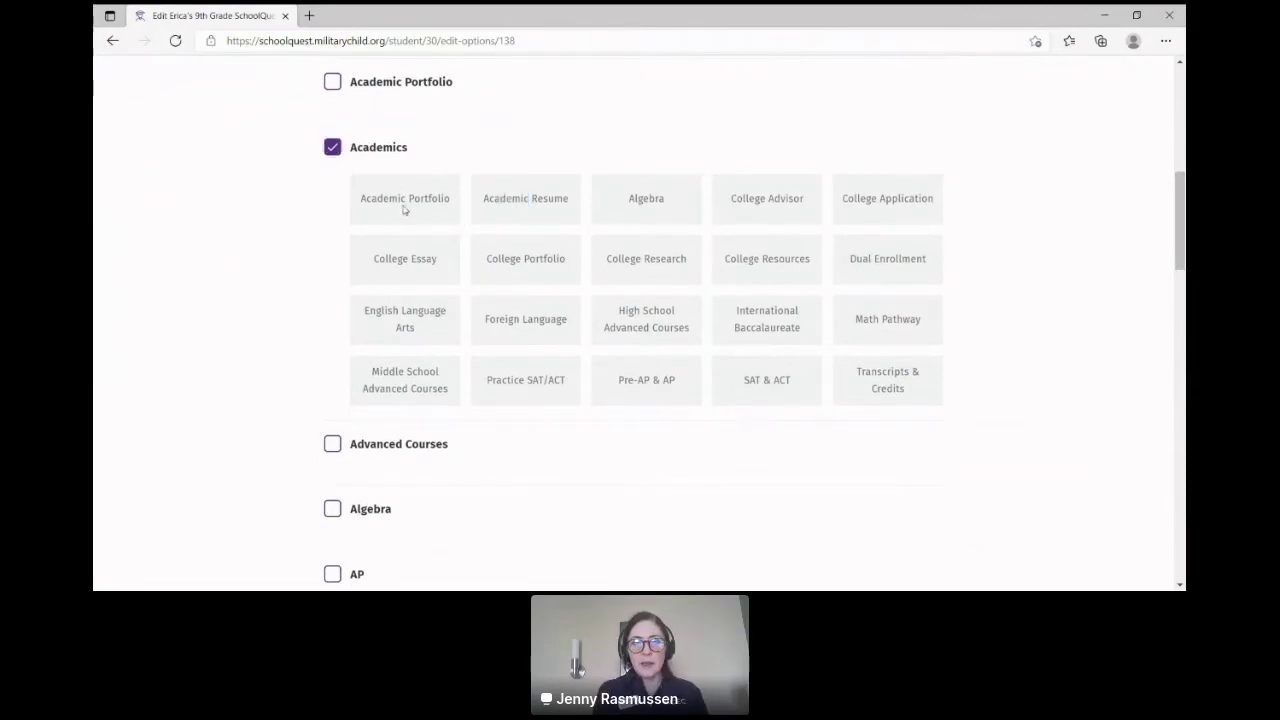